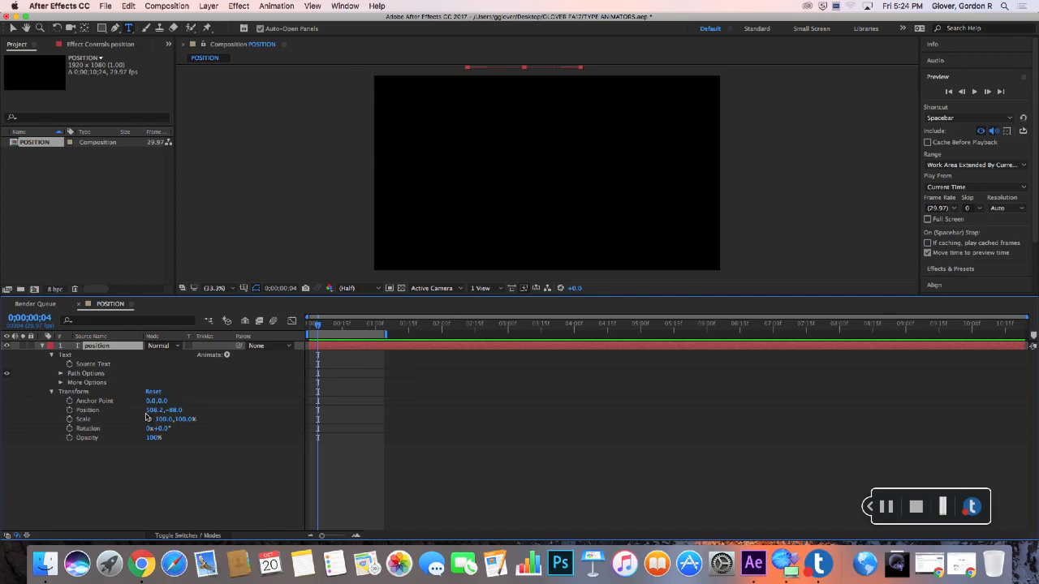
Step: Move the position text down into the frame and add a Position text animator to it at the first frame
left_click_drag(172, 412, 526, 394)
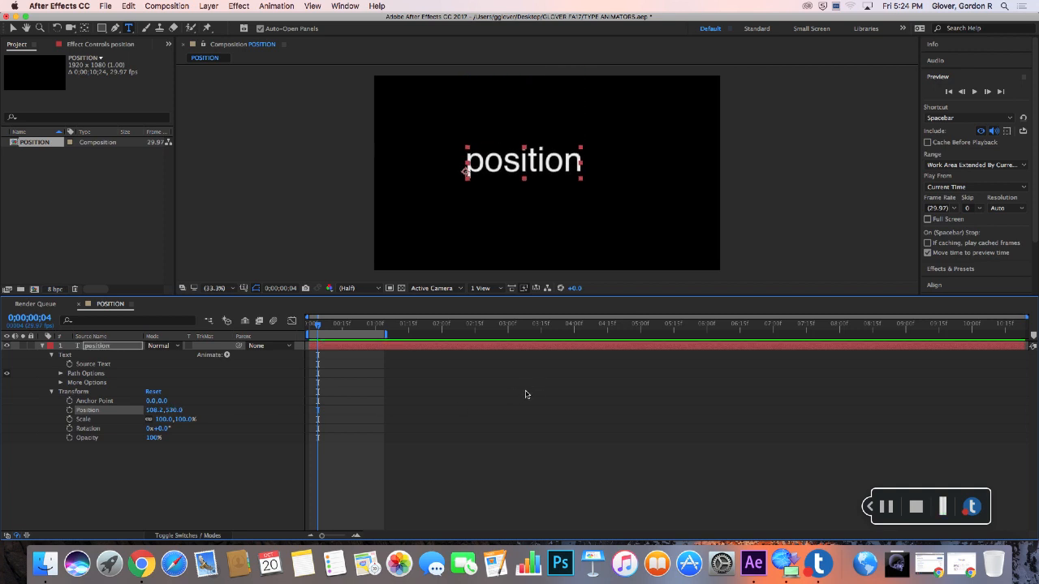
left_click_drag(321, 329, 302, 329)
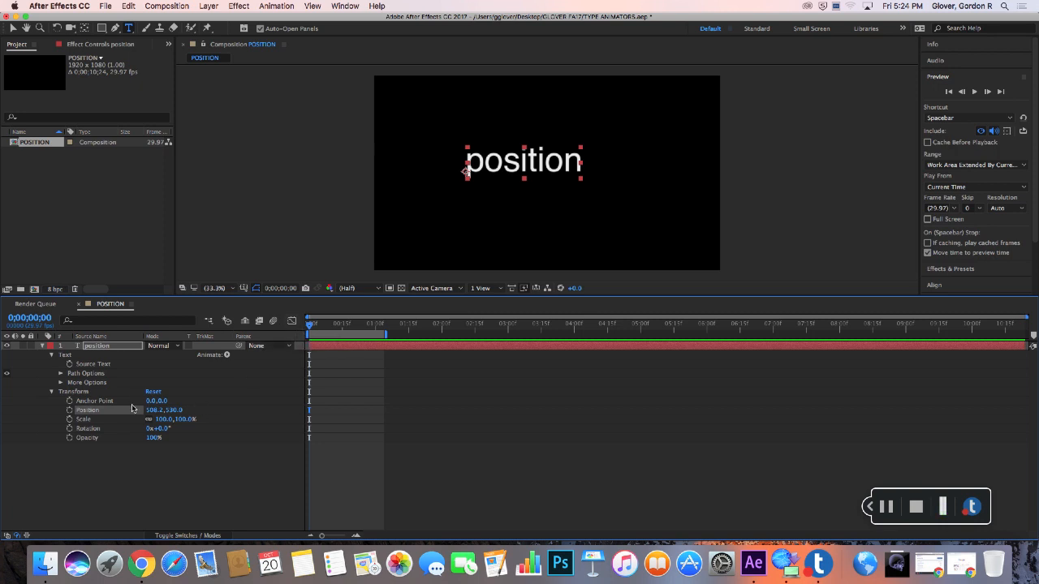
left_click(277, 7)
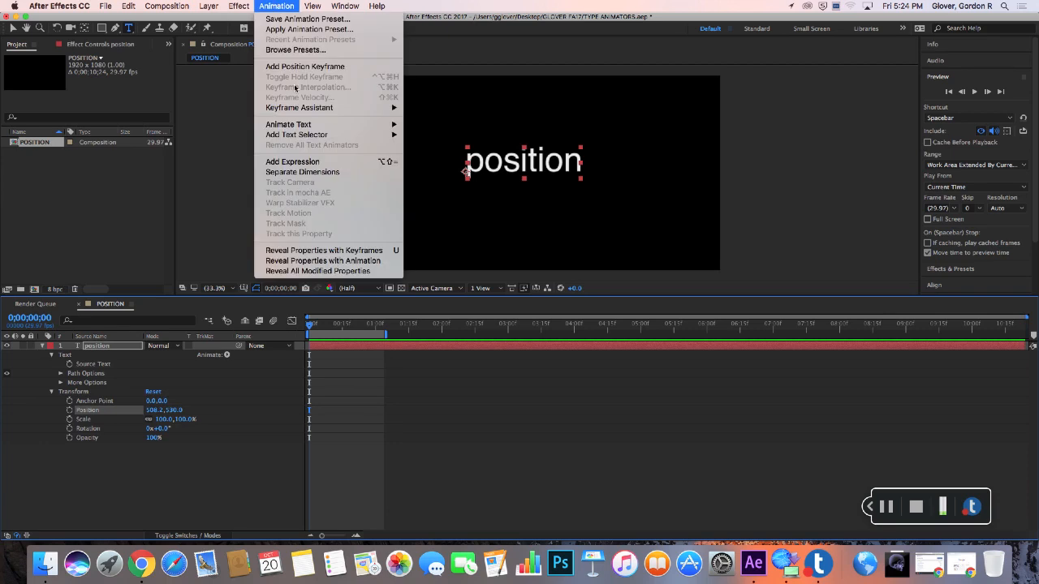
mouse_move(296, 127)
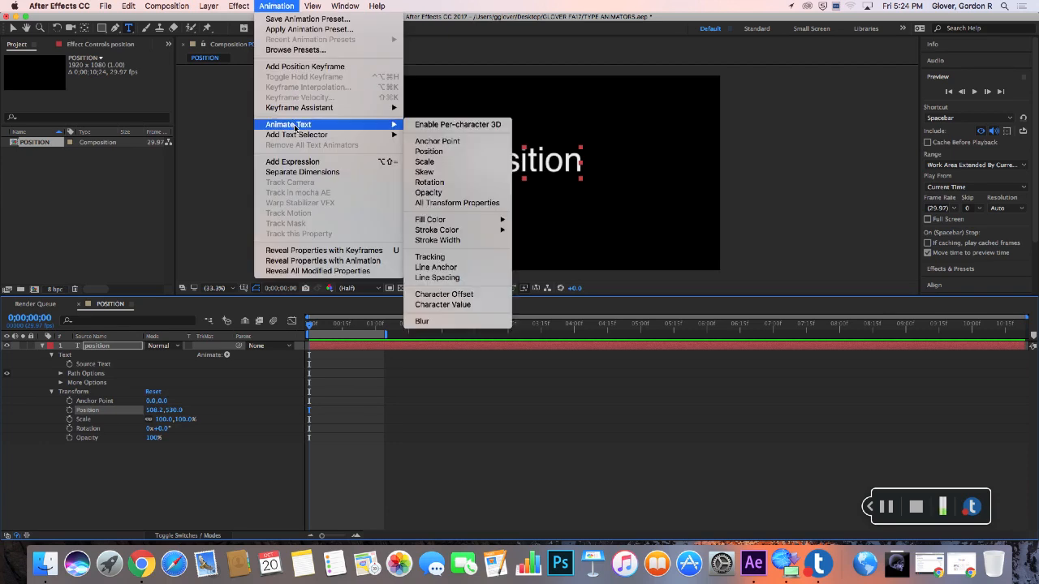
left_click(441, 155)
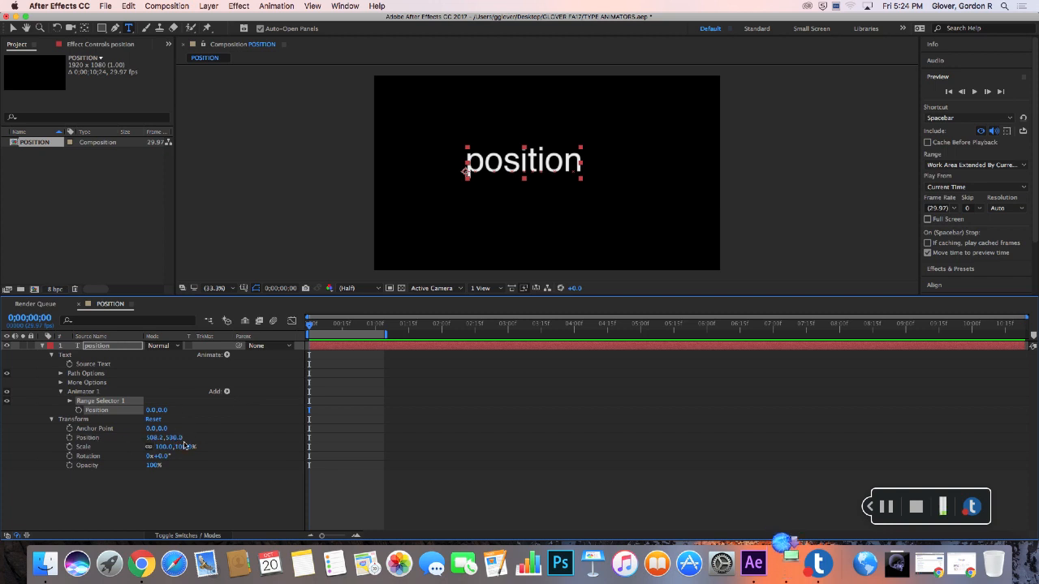
Step: Set the layer's Transform Position to 508.2, -85 and the animator's Position to 0, 591, with Range Selector 1 expanded
left_click_drag(173, 439, 110, 443)
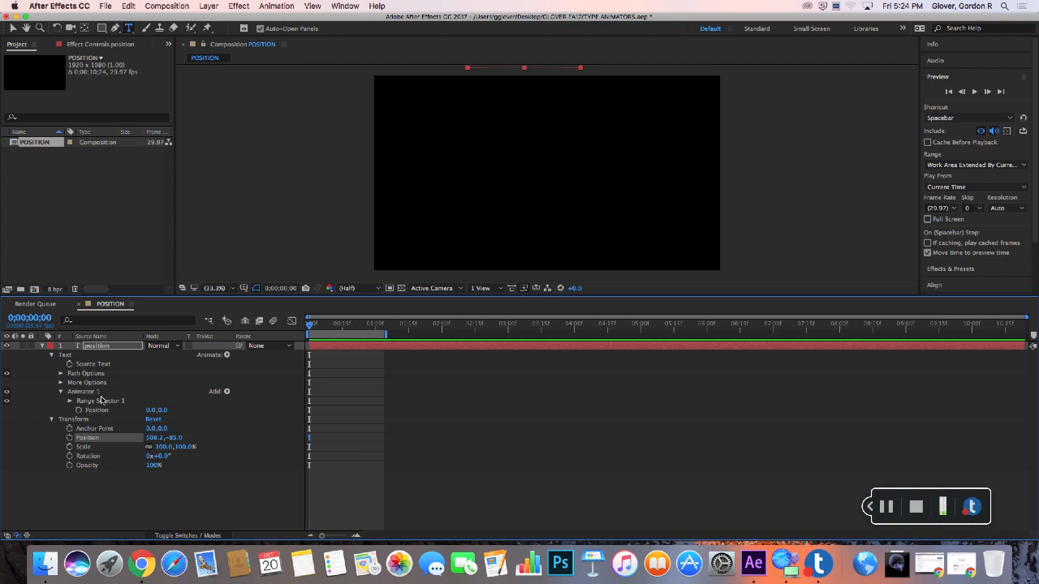
left_click_drag(162, 410, 491, 408)
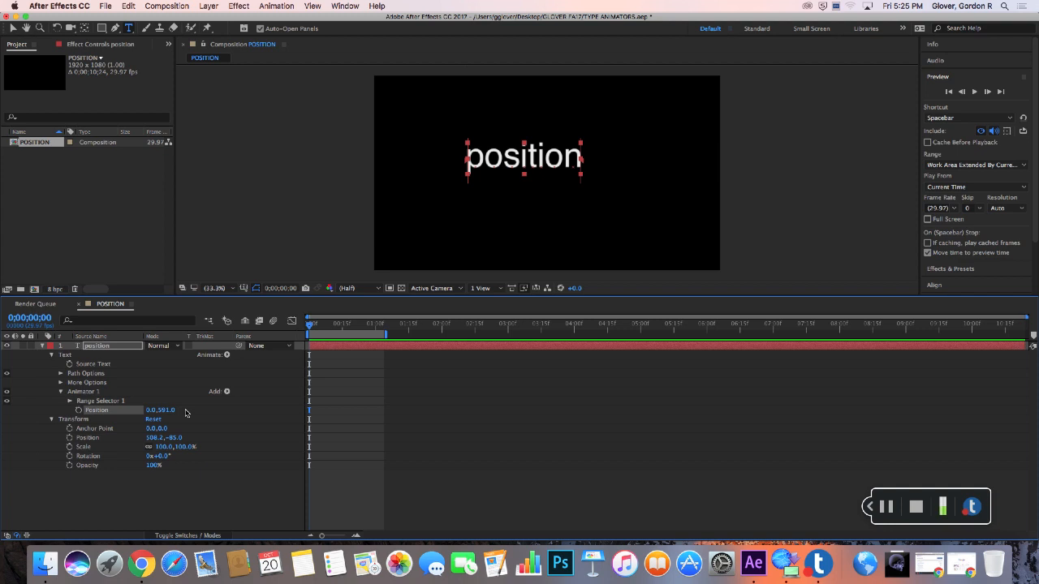
left_click(70, 402)
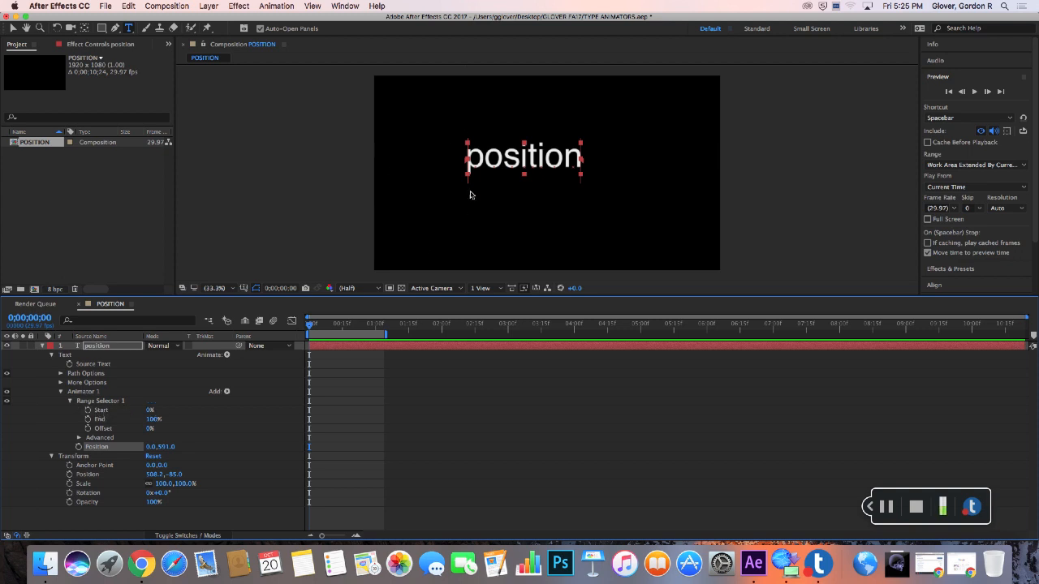
Step: Try out the Start, End and Offset values of Range Selector 1, undoing the End change
mouse_move(152, 413)
left_mouse_down()
mouse_move(207, 414)
mouse_move(154, 417)
left_mouse_up()
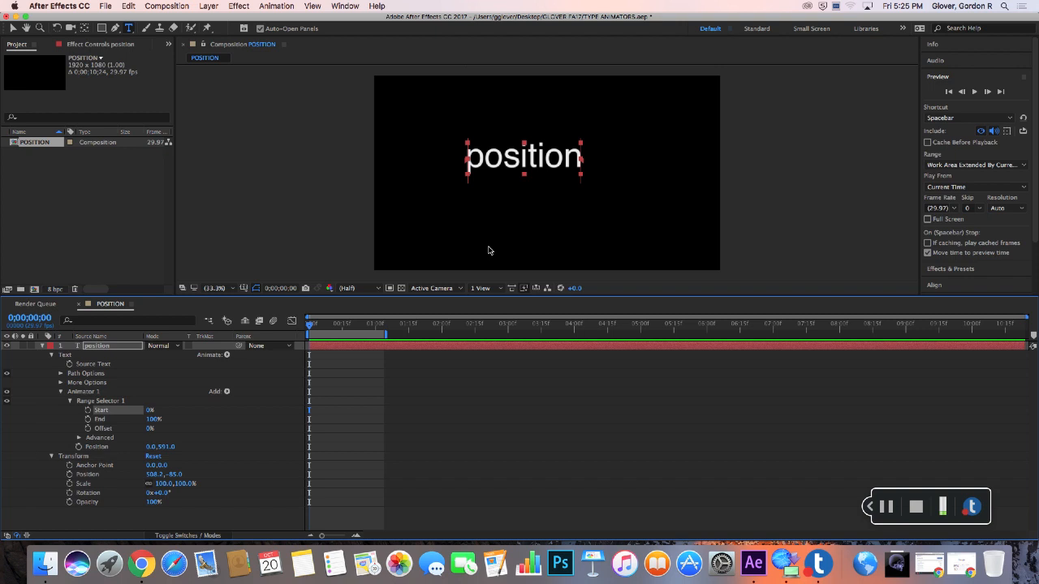
mouse_move(157, 423)
left_mouse_down()
mouse_move(107, 427)
mouse_move(155, 424)
left_mouse_up()
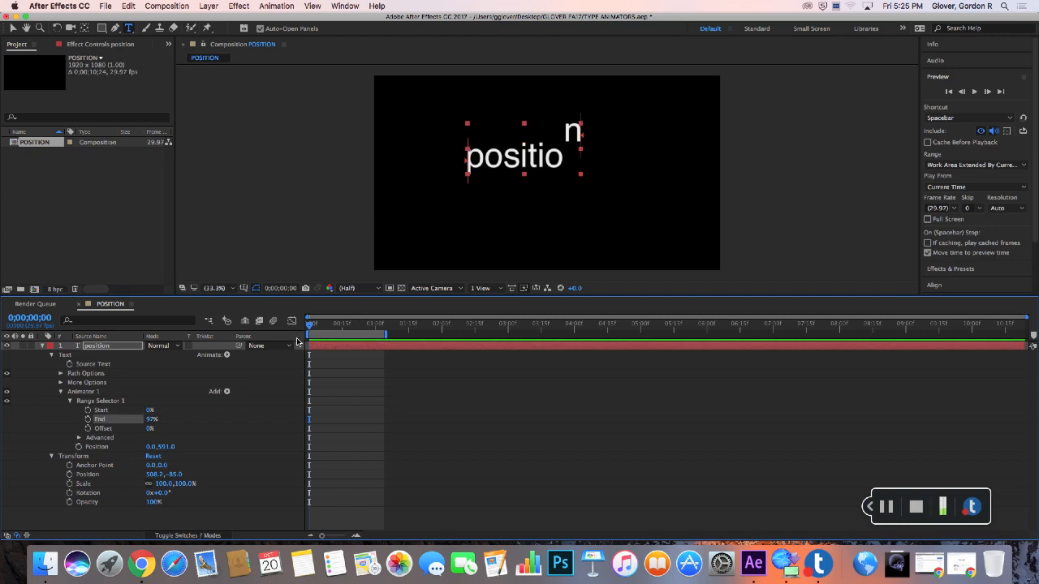
key("super+z")
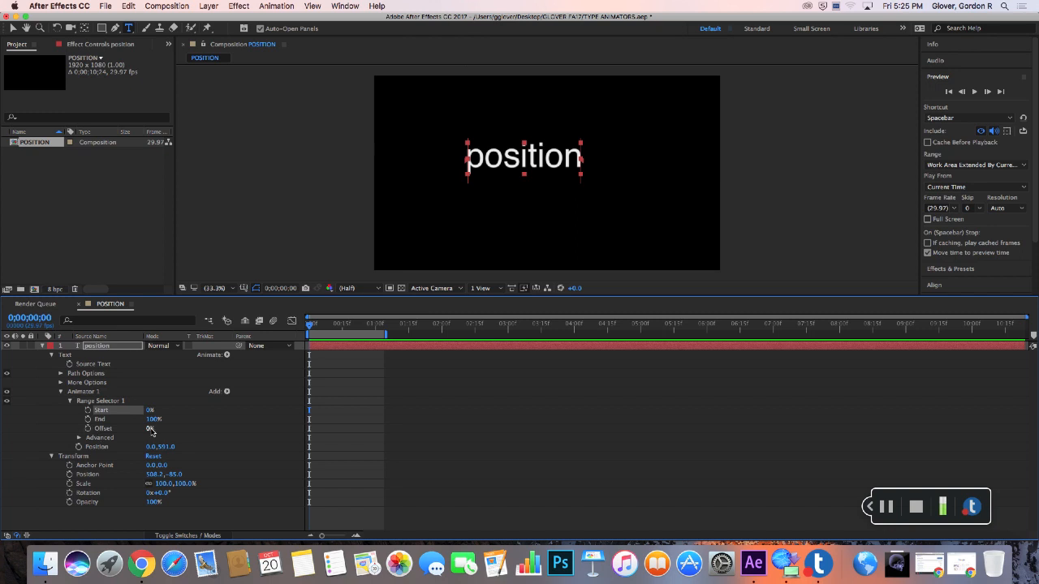
mouse_move(151, 432)
left_mouse_down()
mouse_move(210, 431)
mouse_move(103, 433)
mouse_move(152, 435)
left_mouse_up()
Step: Keyframe the range selector's Offset from -100% at the first frame to 0% at 0;00;01;03
left_click(89, 428)
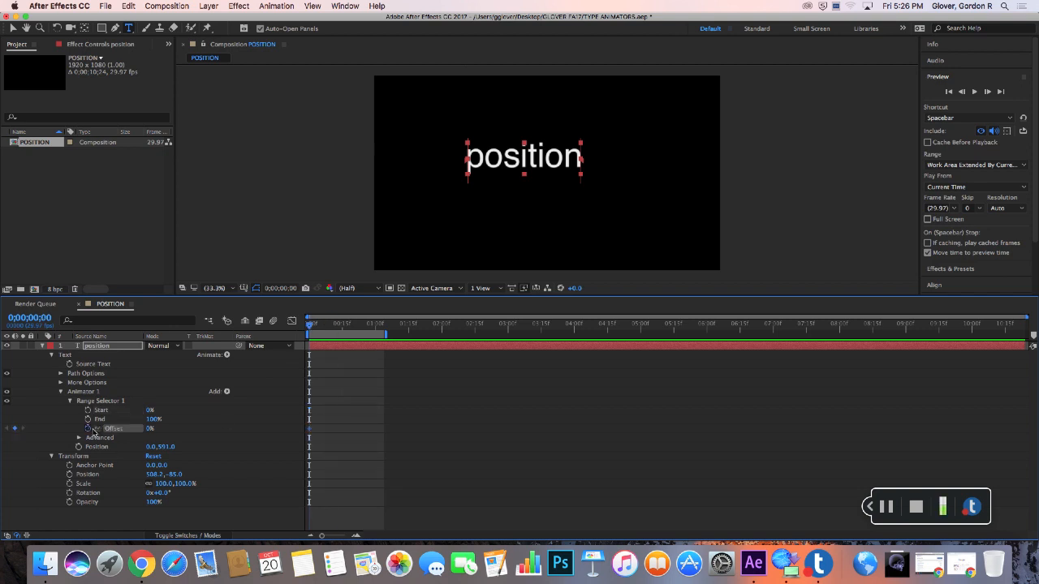
left_click_drag(316, 327, 382, 327)
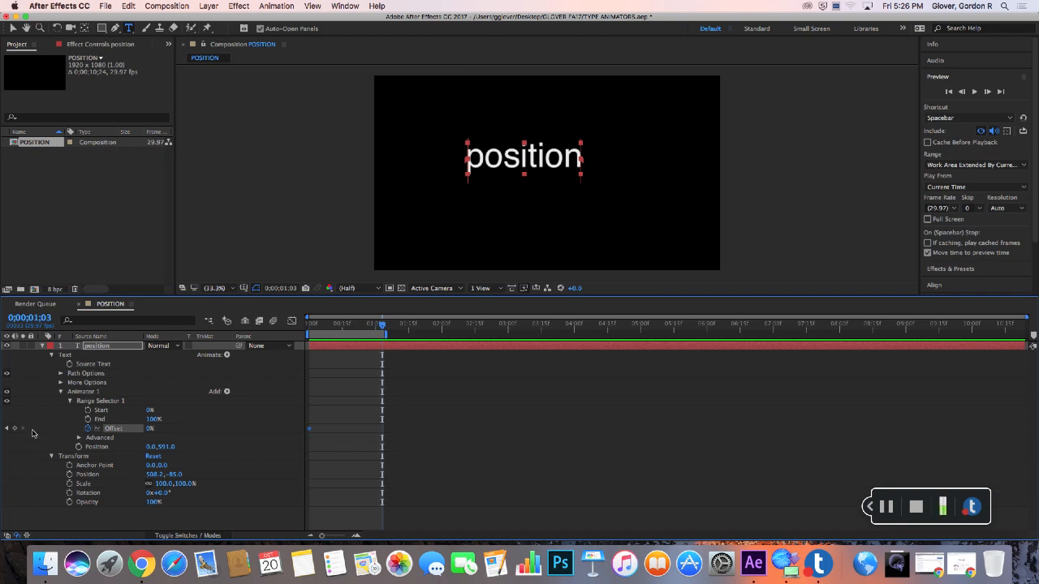
left_click(19, 430)
left_click(7, 428)
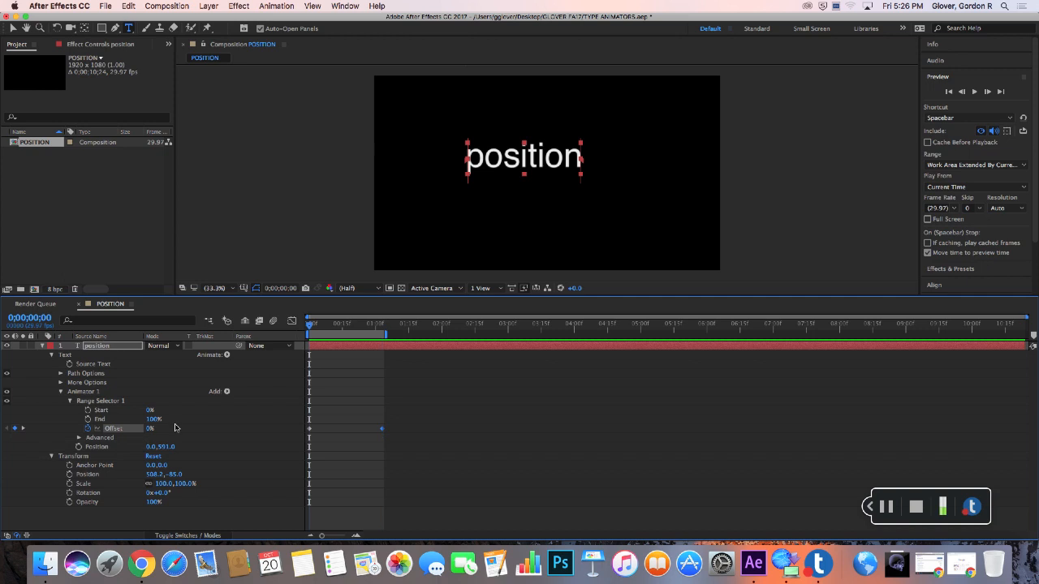
left_click_drag(152, 432, 101, 435)
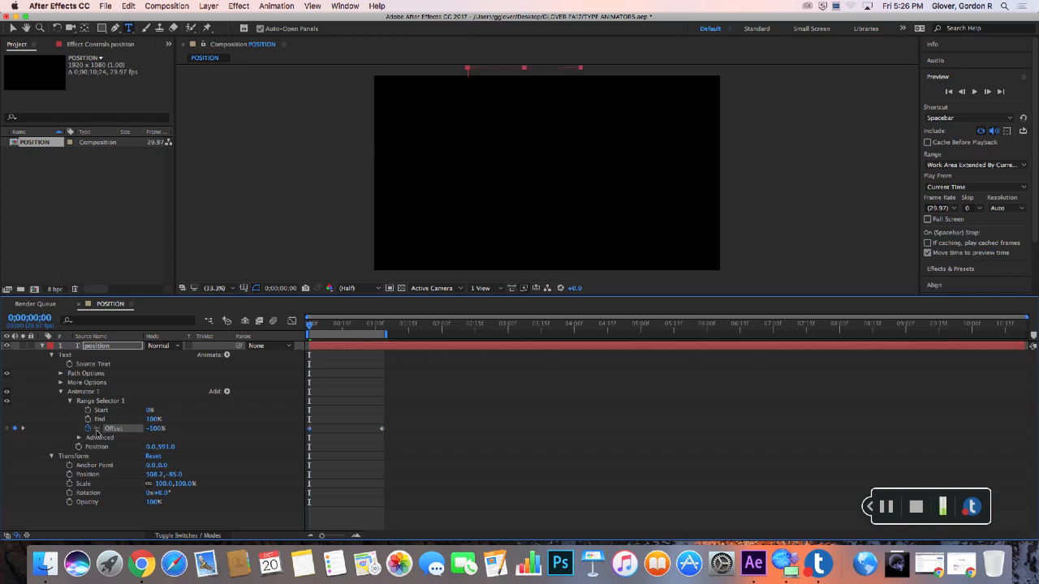
Step: Play and scrub through the Offset animation to check how the letters drop in, returning to the first frame
left_click_drag(312, 329, 345, 329)
key("space")
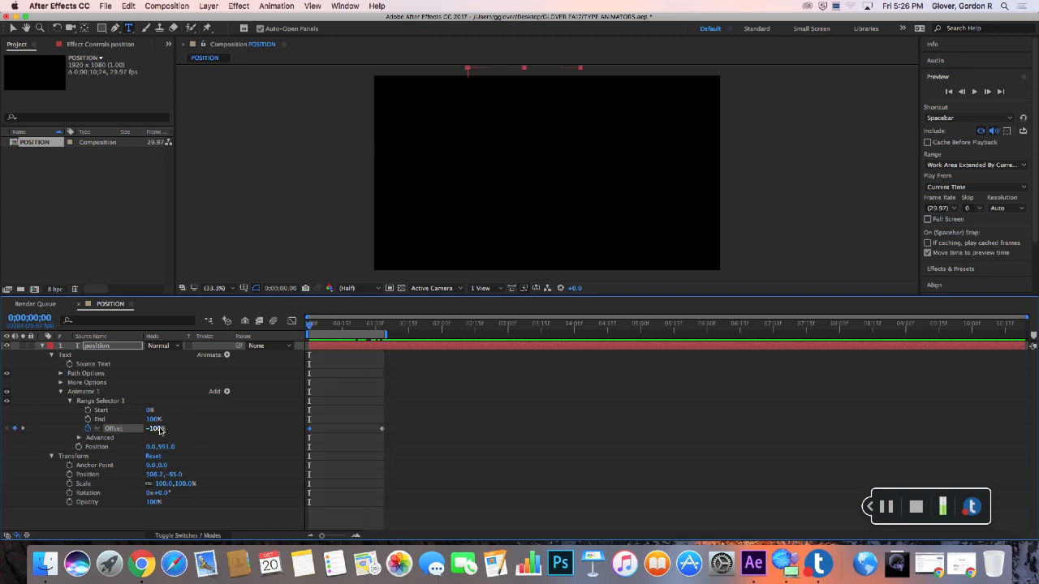
left_click(159, 430)
type("1")
key("Return")
left_click_drag(313, 328, 398, 322)
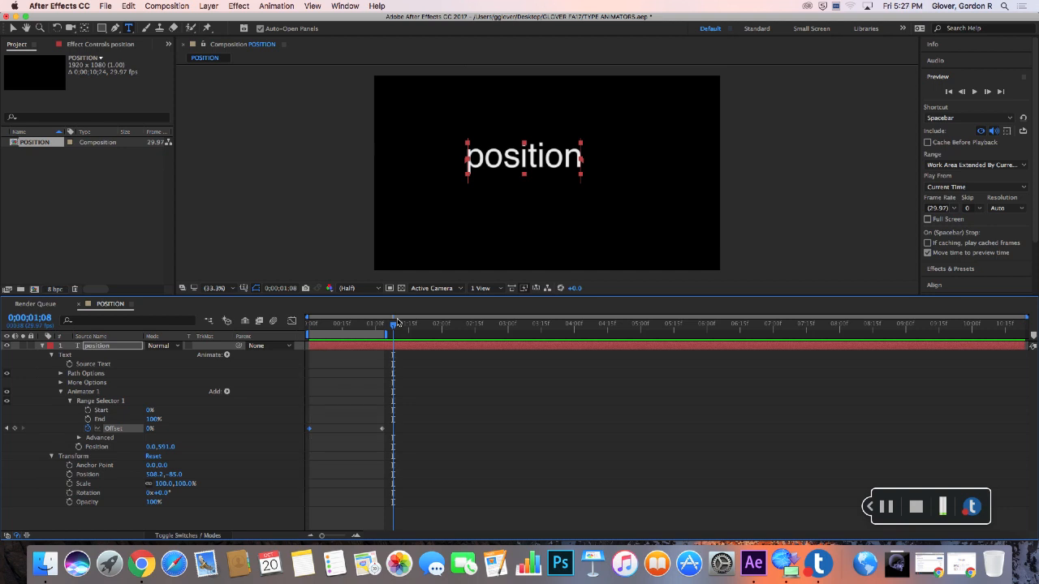
key("Home")
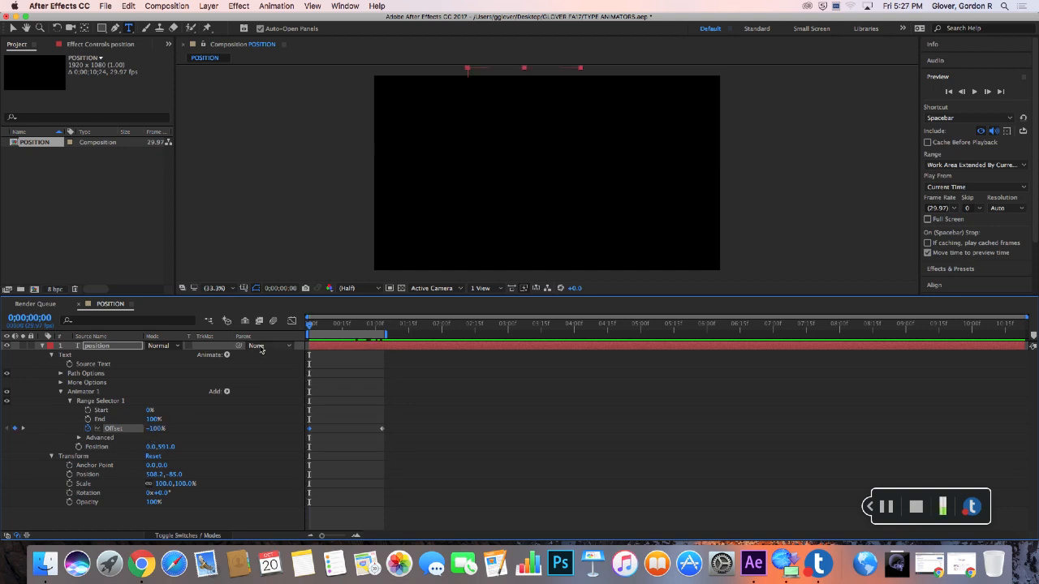
mouse_move(315, 327)
left_mouse_down()
mouse_move(405, 327)
mouse_move(301, 328)
left_mouse_up()
Step: Scrub to 0;00;00;20 to check the position text, and review the layer's properties before collapsing them
left_click(43, 346)
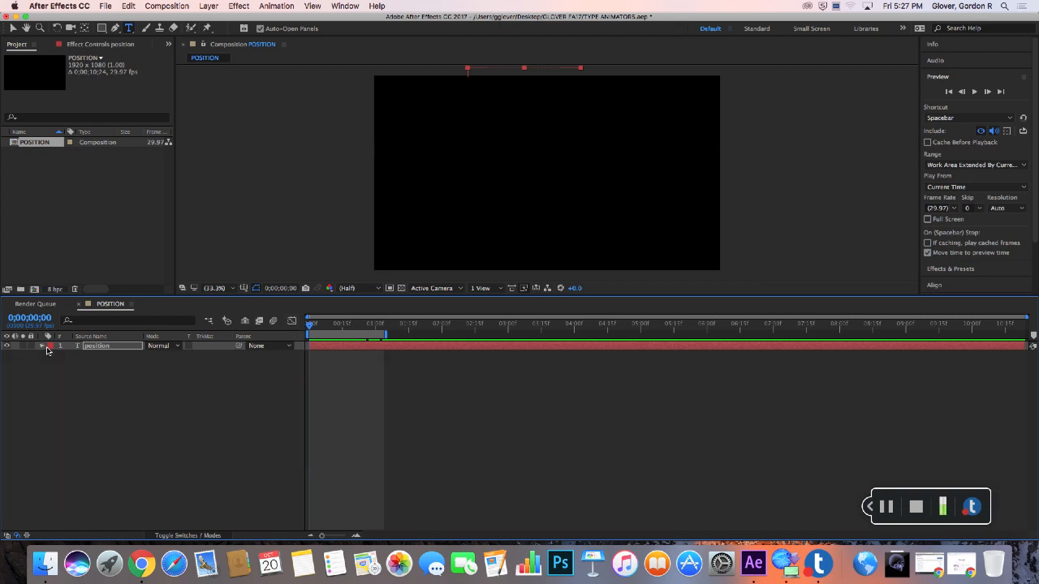
left_click_drag(311, 328, 354, 328)
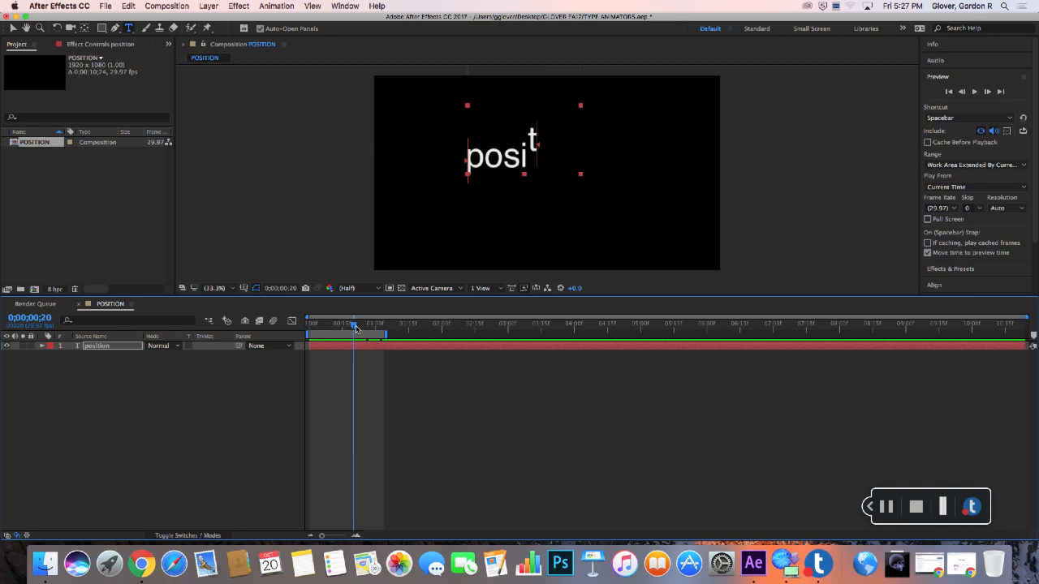
left_click(57, 164)
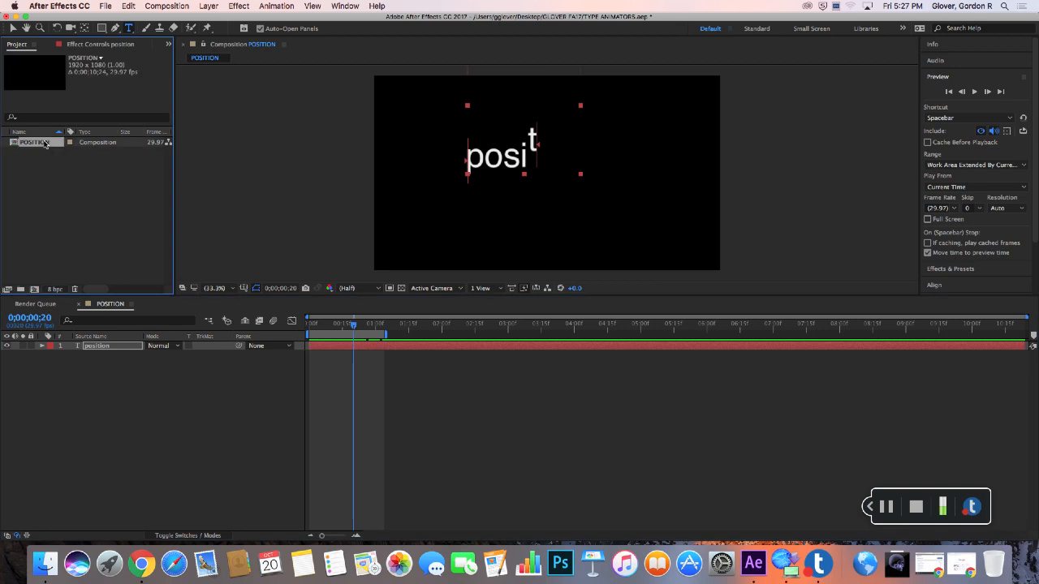
left_click(44, 347)
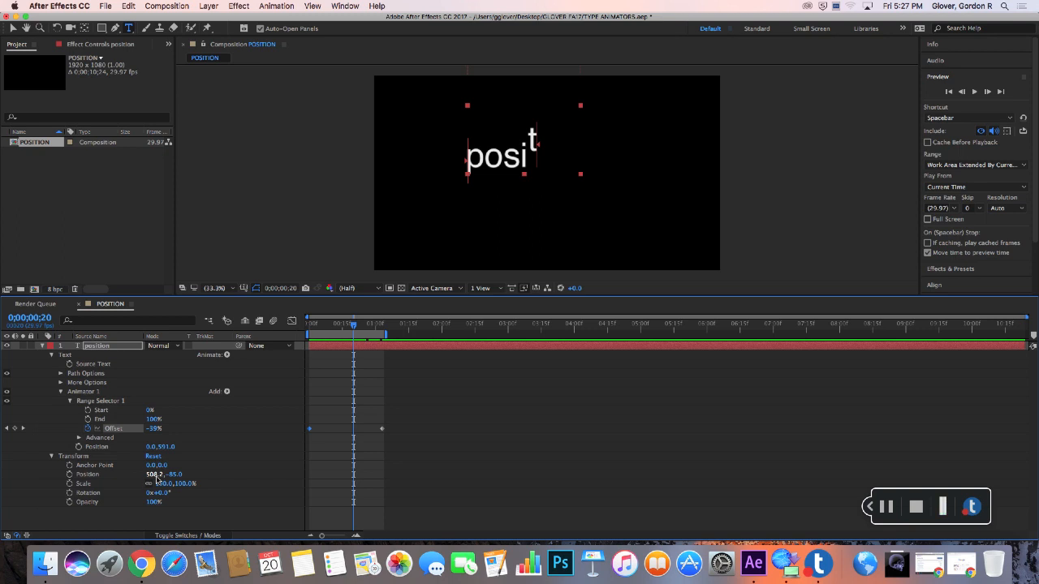
left_click(42, 346)
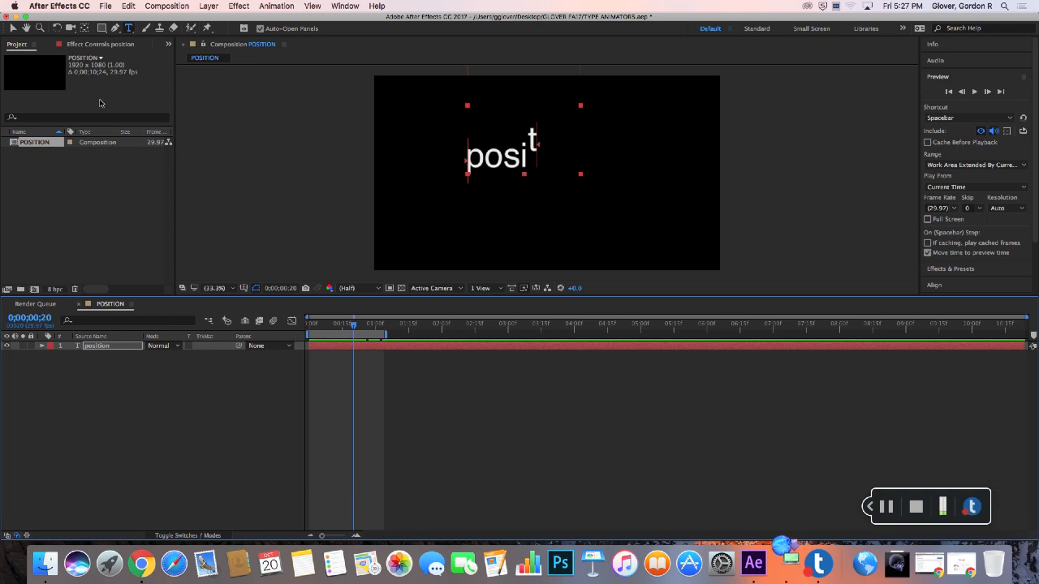
Step: Create a new composition named SCALE with the HDTV 1080 29.97 preset and a duration of 0;00;10;24
left_click(185, 8)
left_click(190, 22)
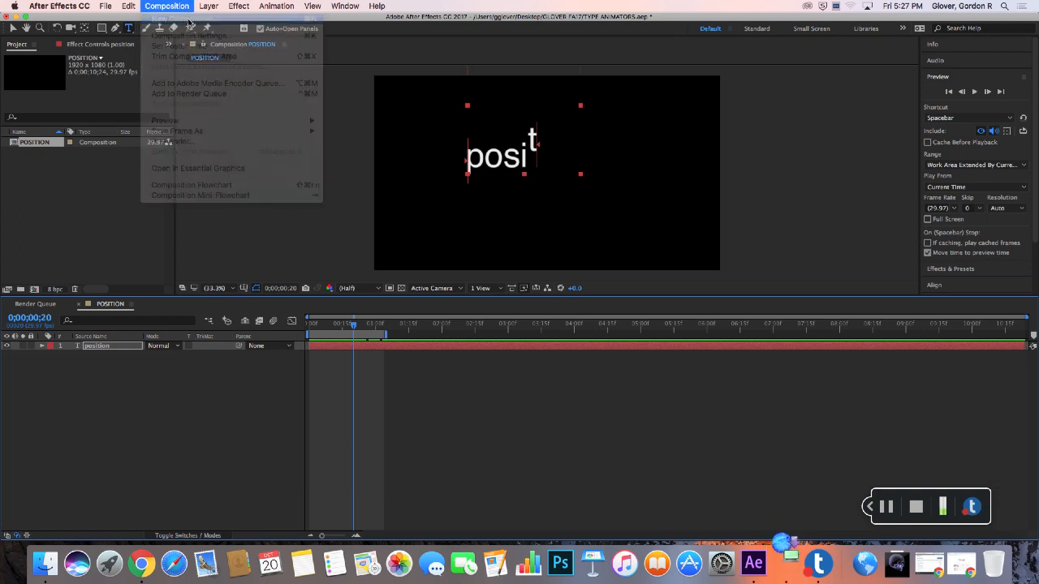
type("tcale")
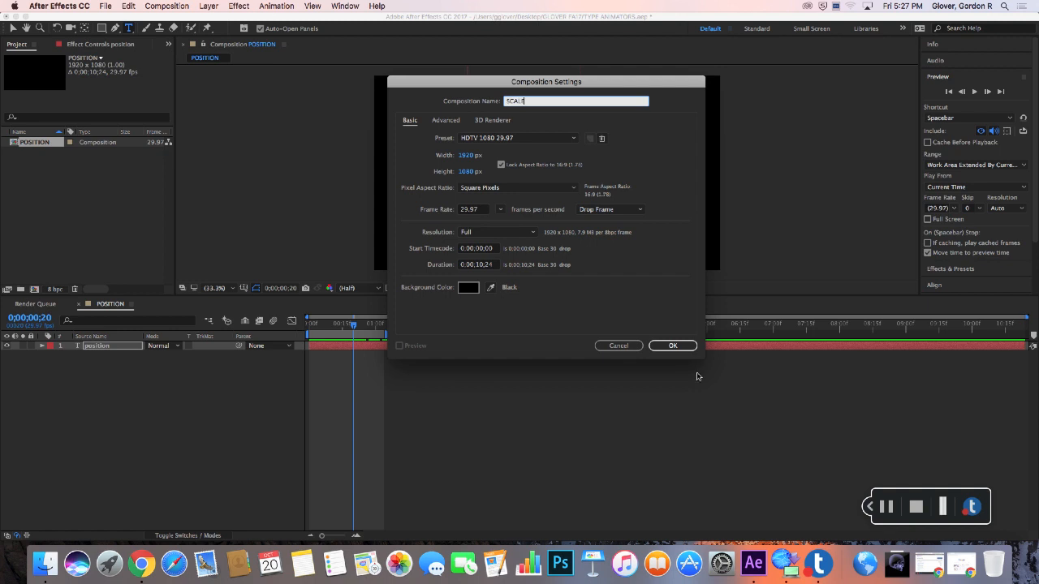
left_click(673, 346)
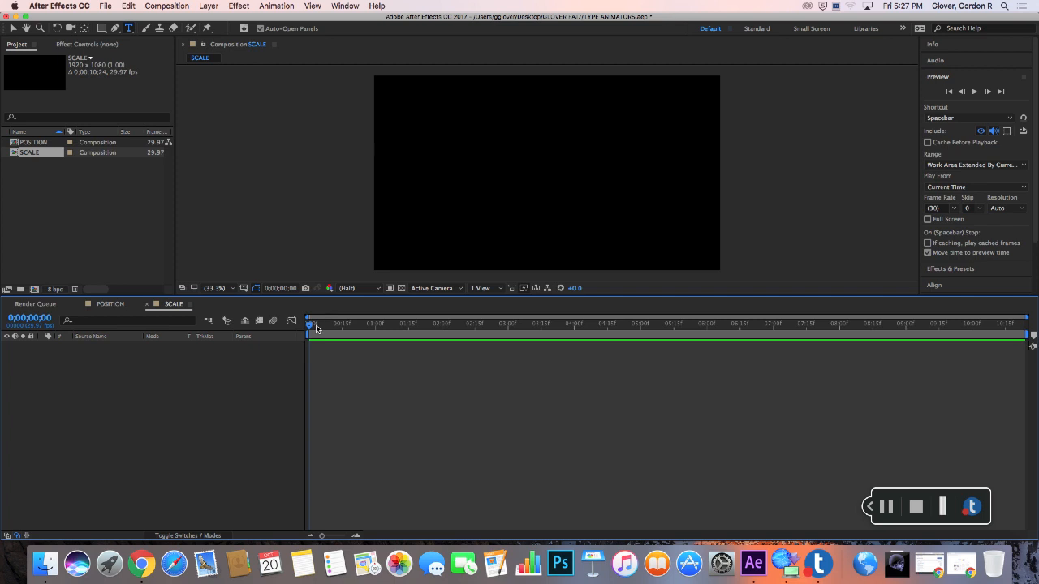
Step: Add a text layer reading "scale" in the upper middle of the SCALE composition and select it
mouse_move(315, 327)
left_mouse_down()
mouse_move(449, 327)
mouse_move(309, 327)
left_mouse_up()
left_click(133, 30)
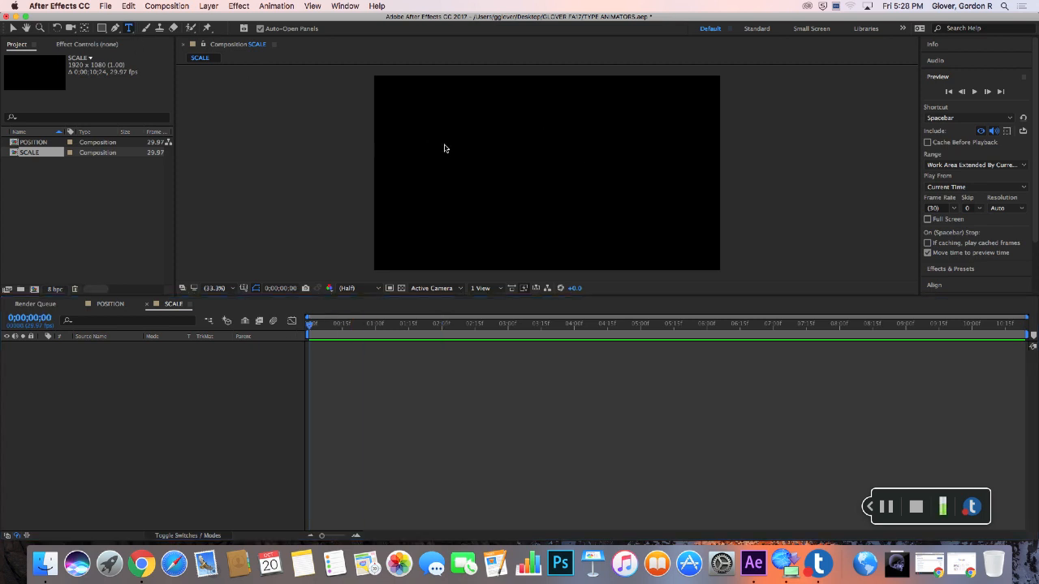
left_click(473, 161)
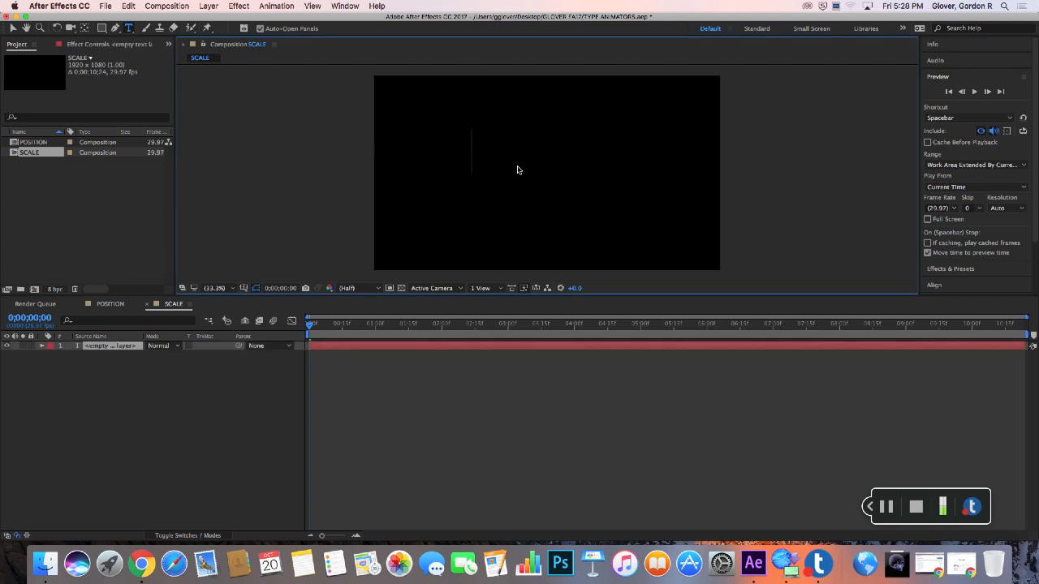
type("scale")
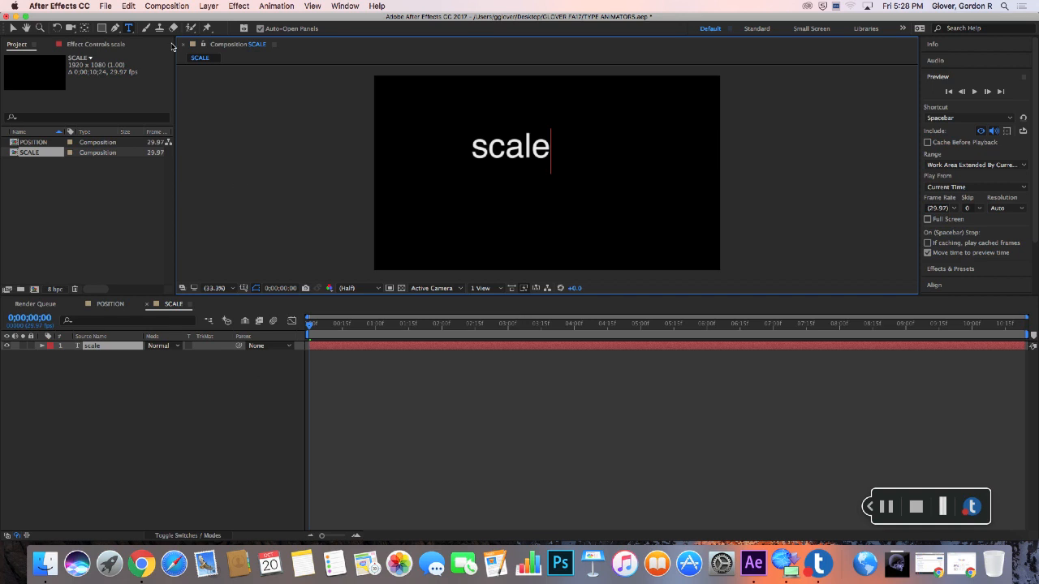
left_click(108, 348)
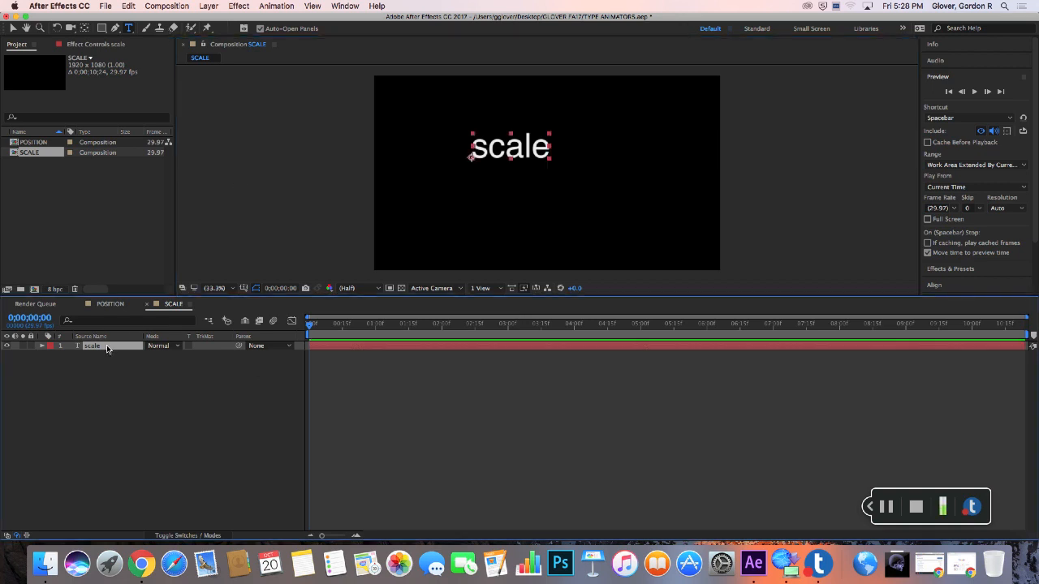
Step: Reveal the scale layer's own Scale property and try out different values on the whole word, undoing the changes
key("s")
mouse_move(166, 359)
left_mouse_down()
mouse_move(226, 357)
mouse_move(175, 360)
left_mouse_up()
left_click_drag(166, 357, 231, 366)
key("super+z")
key("super+z")
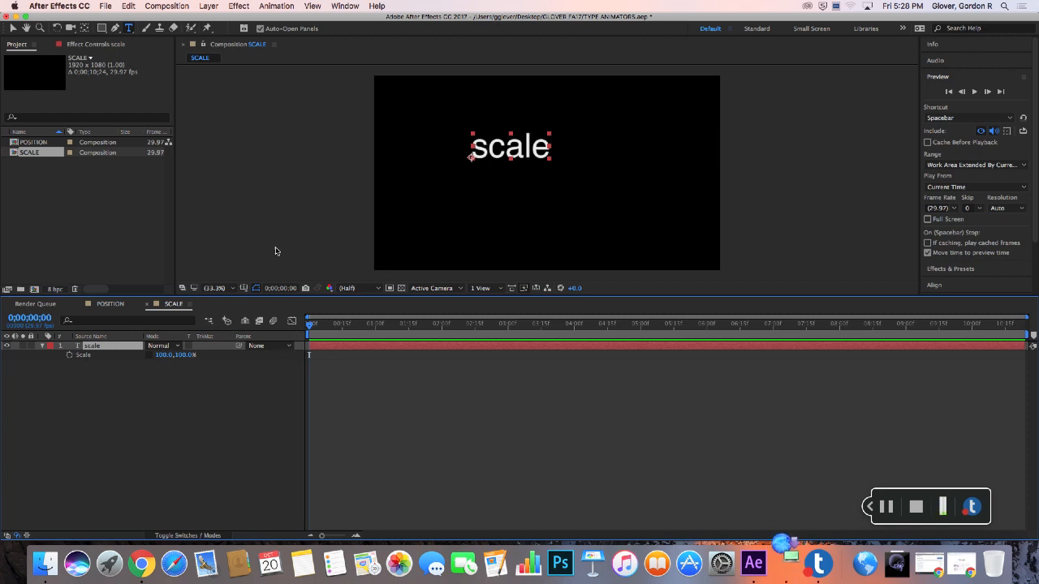
Step: Add a Scale text animator to the scale layer and reduce the animator's Scale to 44%
left_click(280, 6)
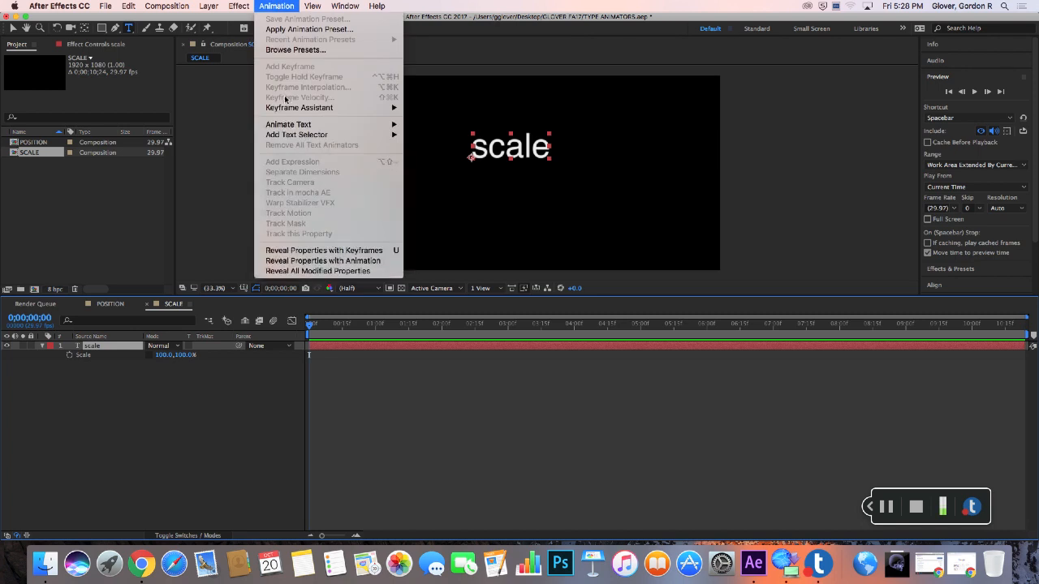
mouse_move(341, 124)
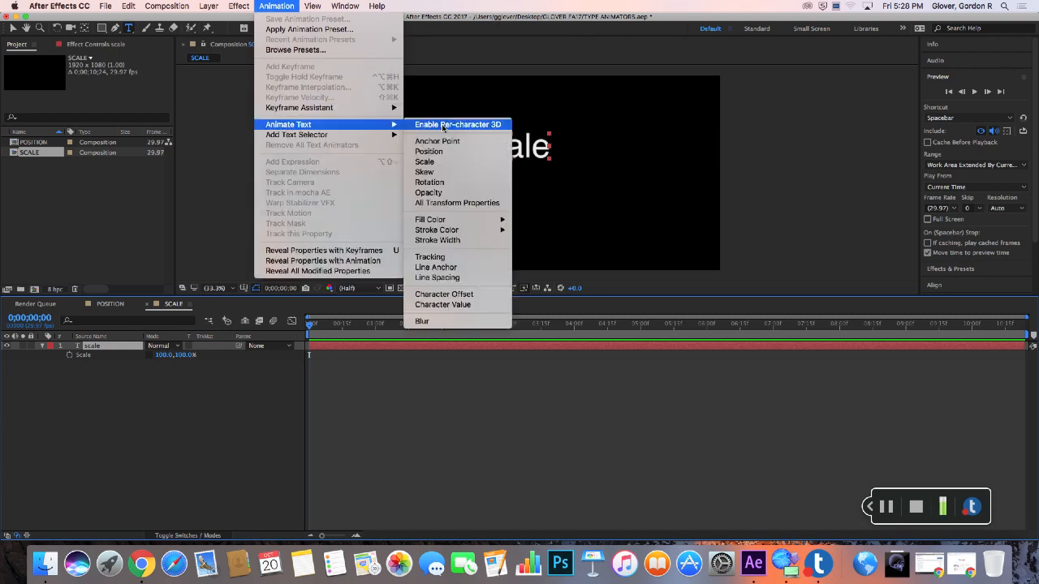
left_click(491, 167)
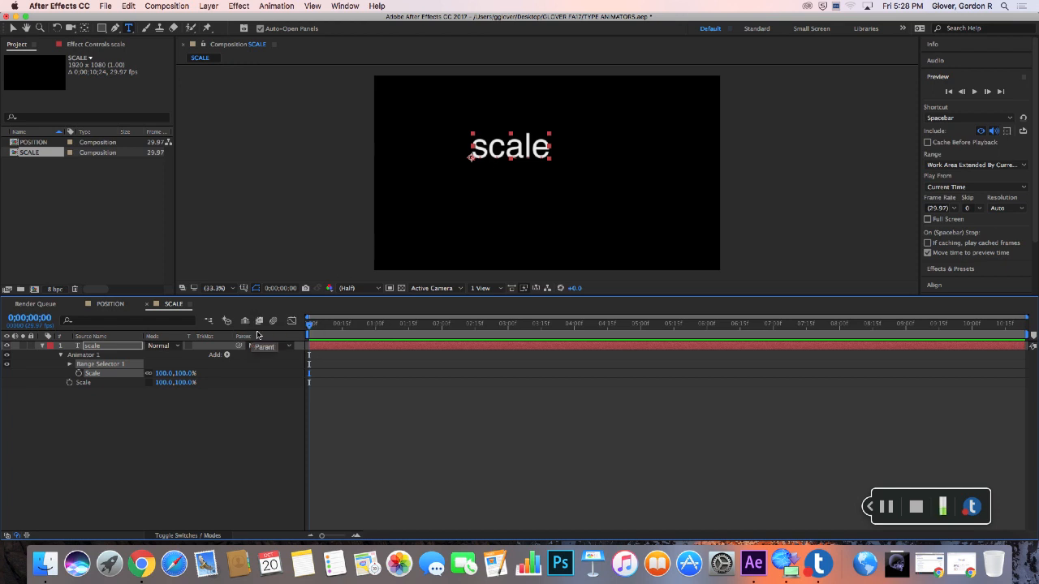
left_click(184, 383)
left_click_drag(169, 374, 143, 379)
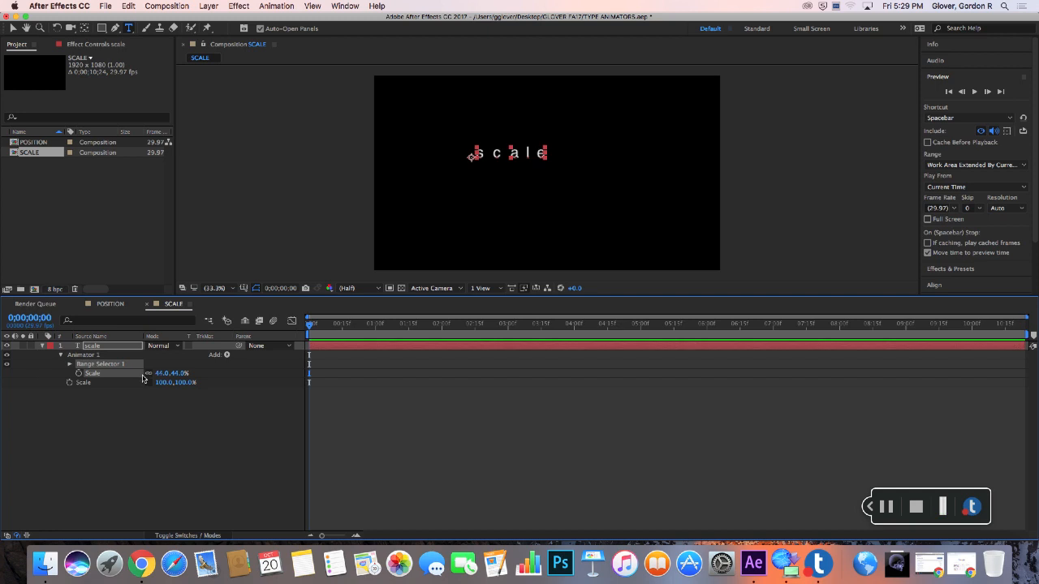
Step: Set the text animator's Scale to 0% on the scale layer
left_click(165, 375)
type("0")
key("Return")
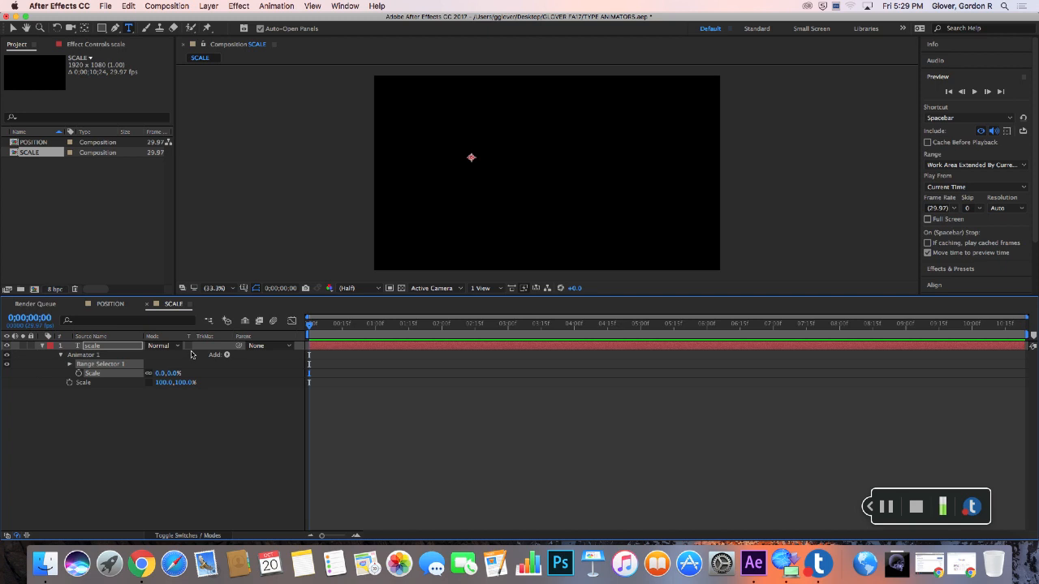
Step: Expand the scale layer's Range Selector 1, try out its Offset, and keyframe Offset at 0% at 0;00;00;00
left_click(71, 364)
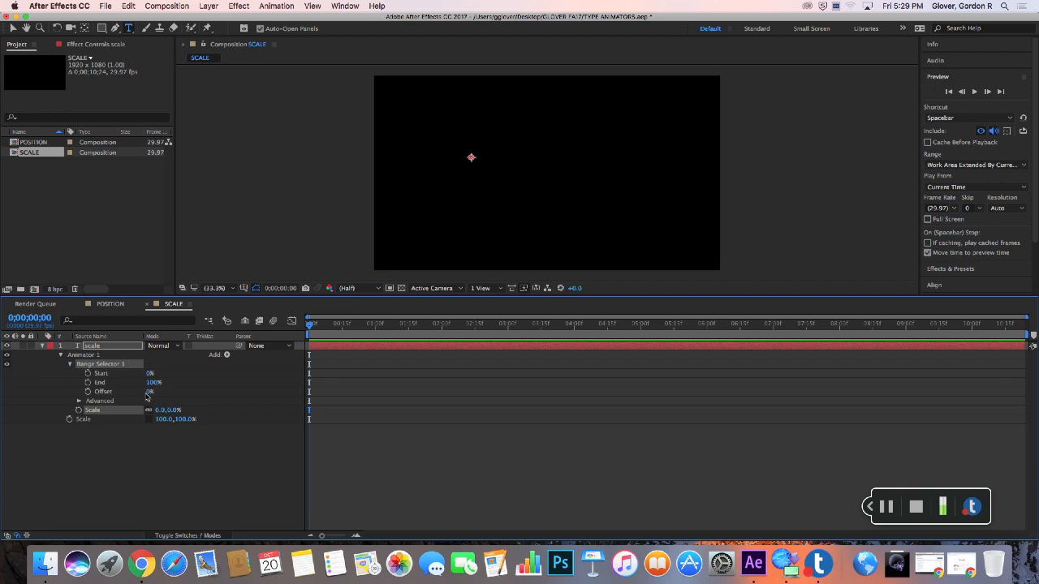
mouse_move(153, 394)
left_mouse_down()
mouse_move(180, 395)
mouse_move(143, 397)
mouse_move(200, 388)
mouse_move(152, 395)
left_mouse_up()
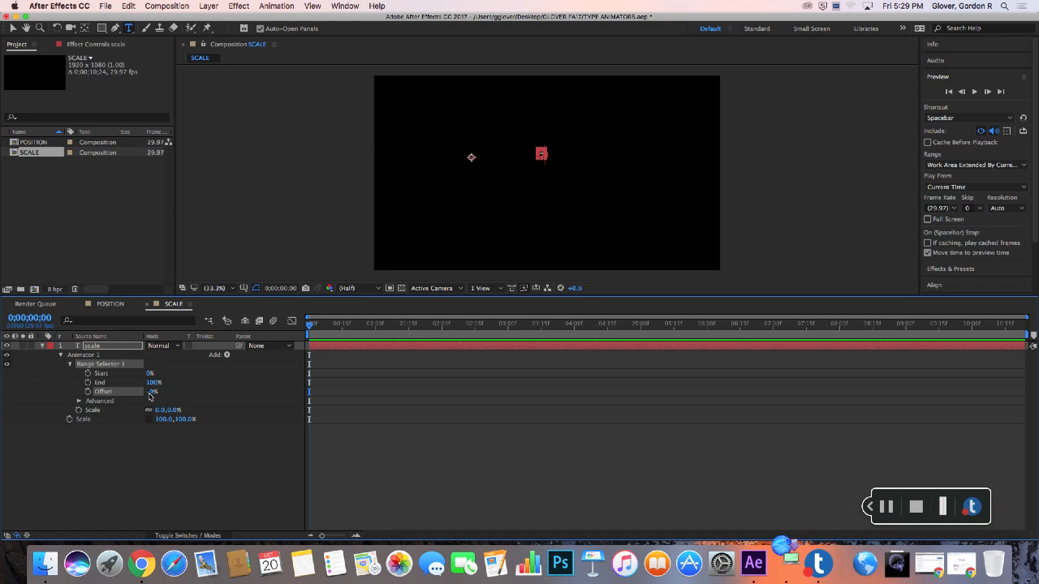
left_click(153, 392)
type("0")
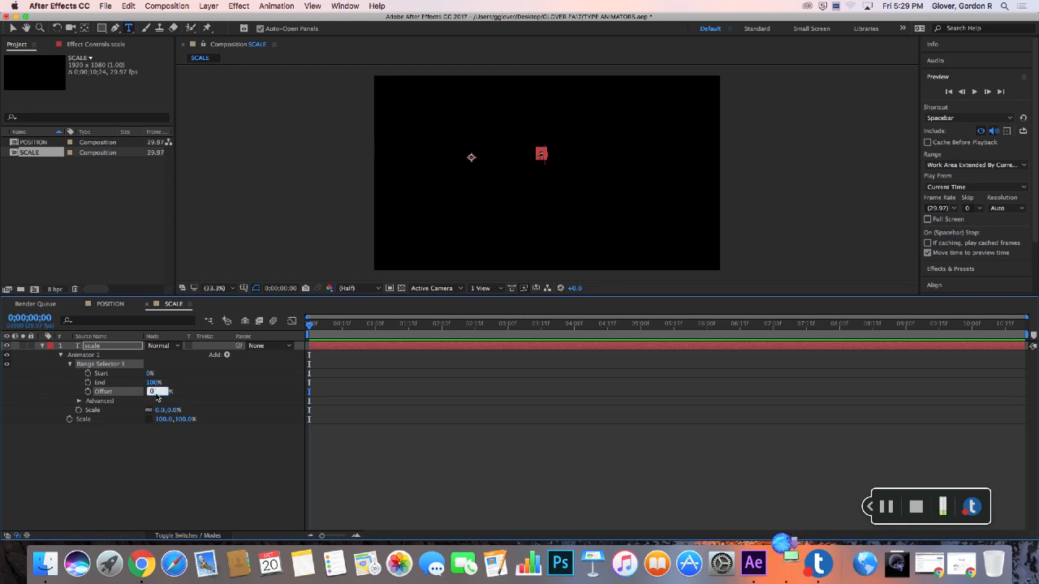
left_click(88, 392)
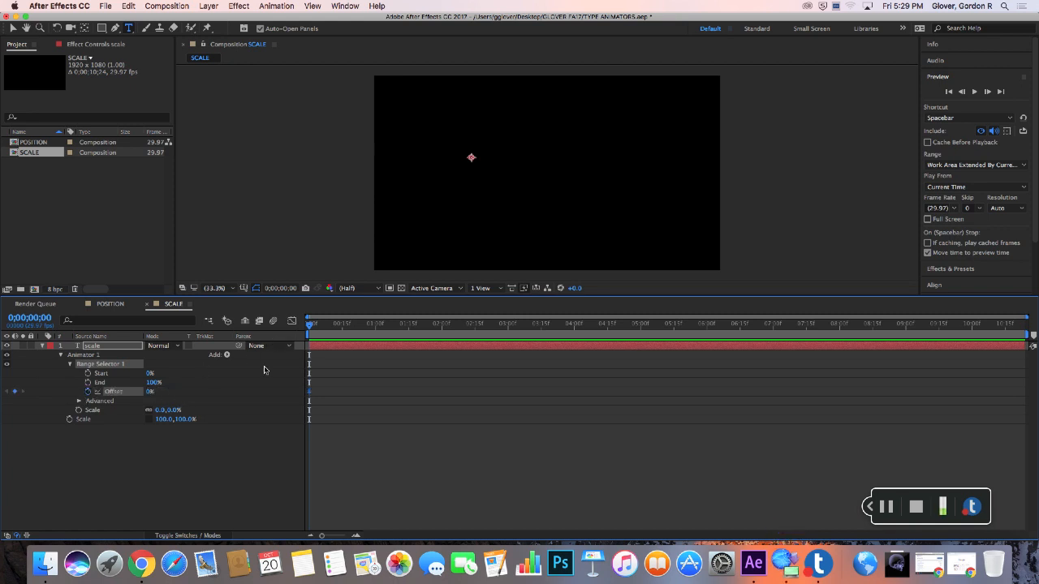
Step: Set the range selector's Offset to 100% at 0;00;02;00 to keyframe the end of the letter scaling
left_click_drag(314, 330, 447, 333)
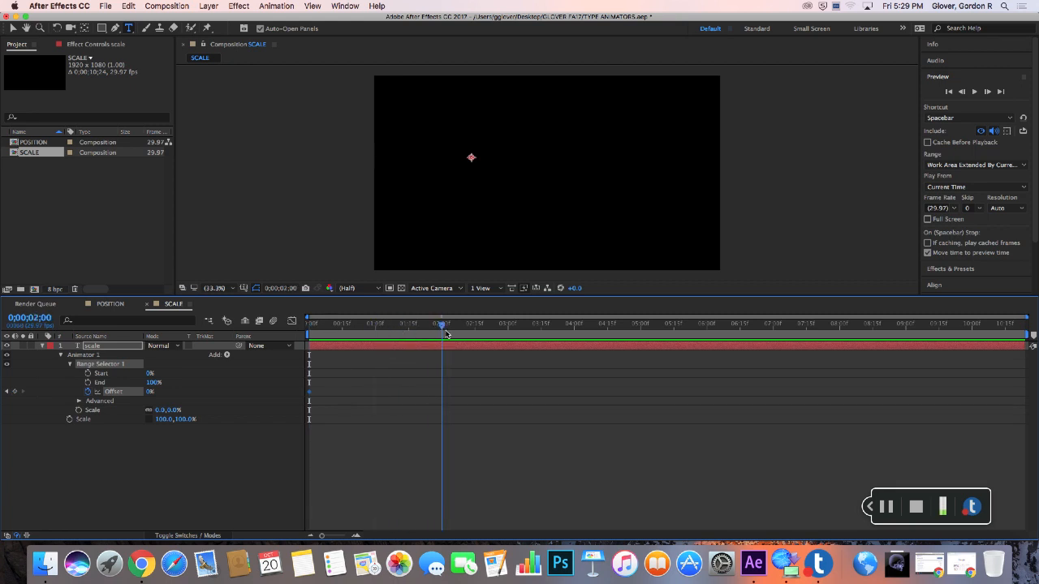
left_click(150, 393)
type("100")
key("Return")
Step: Scrub through the letter animation, end the work area just past 0;00;02;00, and play the preview
left_click_drag(331, 330, 315, 330)
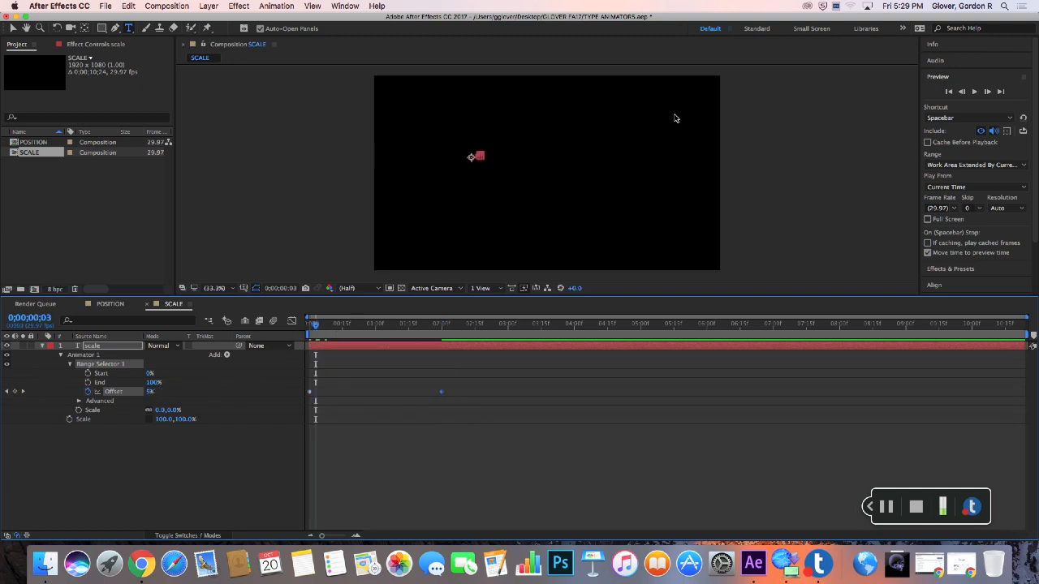
left_click_drag(1030, 337, 457, 352)
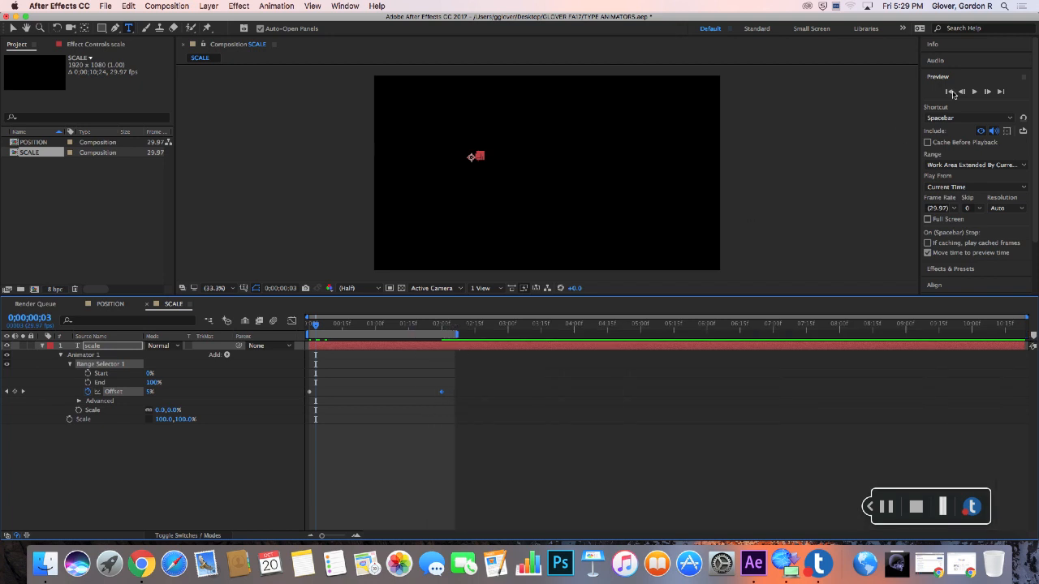
left_click(982, 95)
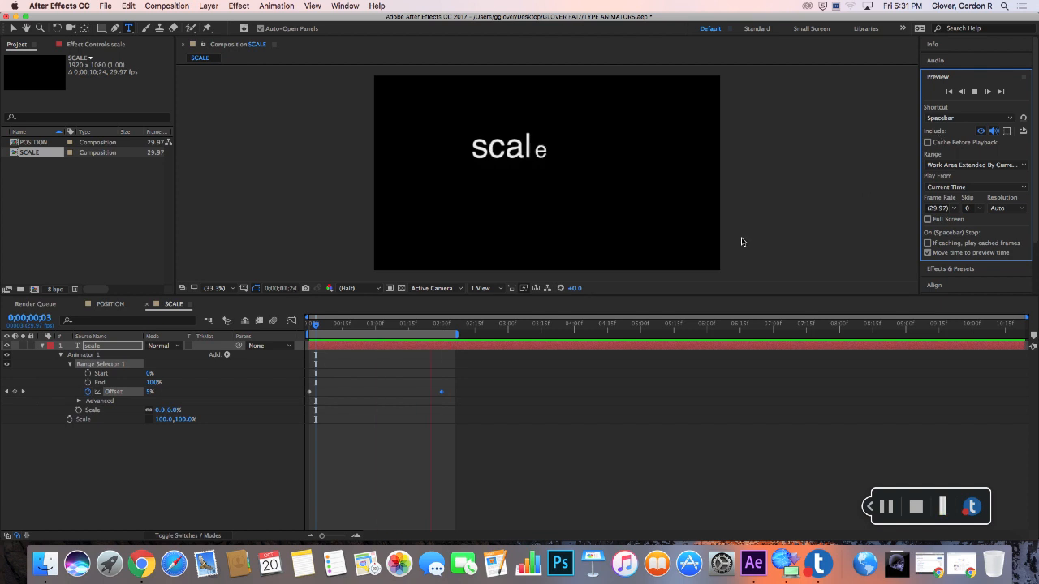
Step: Delete Animator 1 from the scale layer, stop the preview, and briefly check the POSITION composition before returning to SCALE
left_click(43, 347)
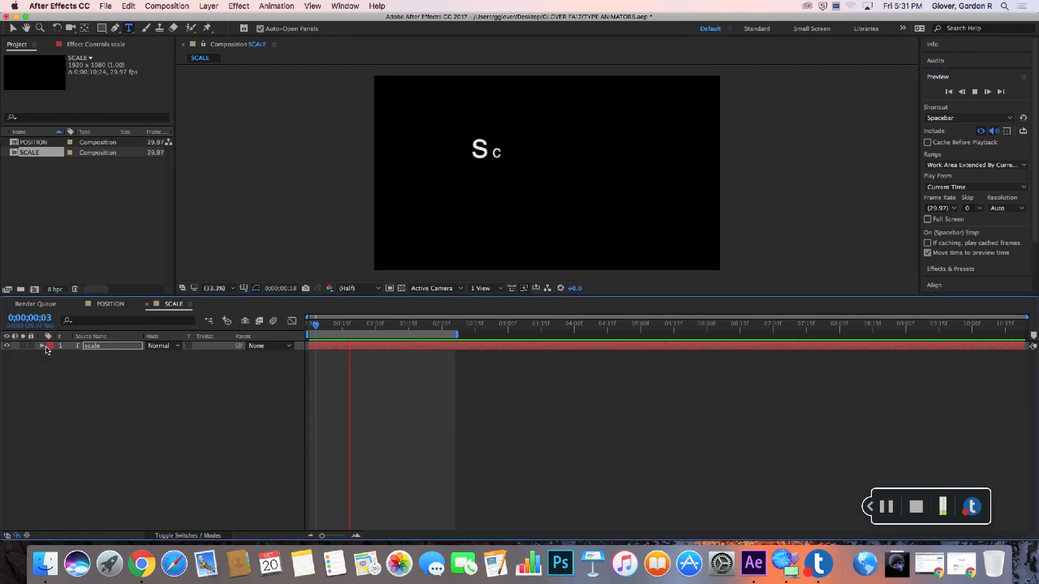
left_click(43, 347)
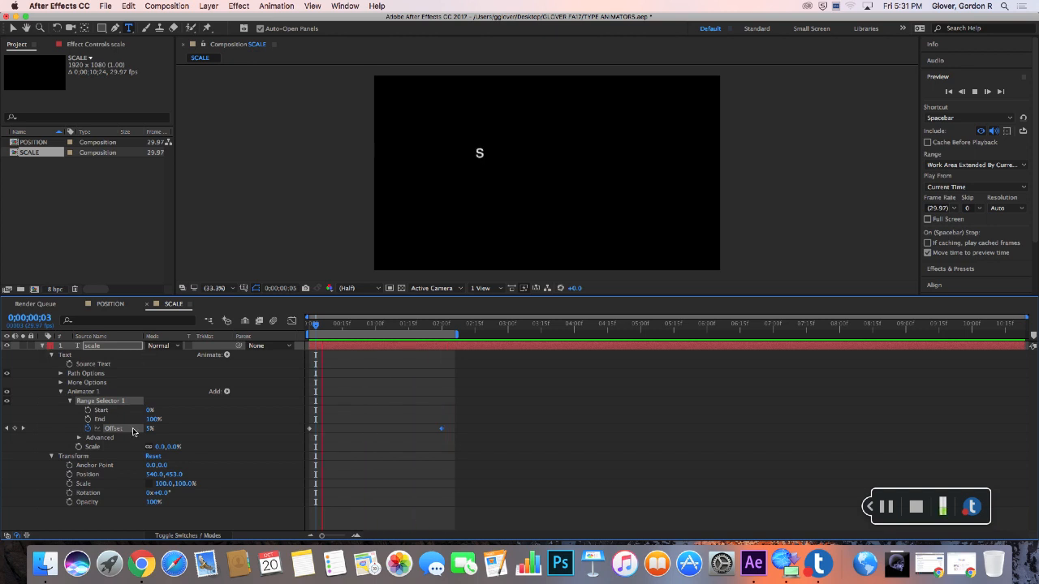
left_click(91, 393)
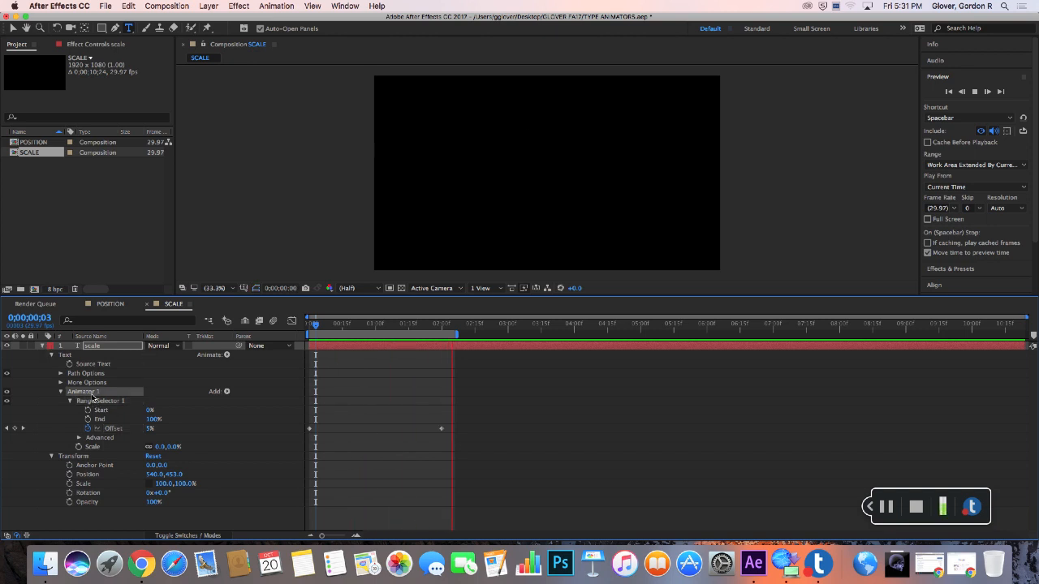
key("Delete")
key("space")
mouse_move(383, 327)
left_mouse_down()
mouse_move(311, 328)
mouse_move(465, 340)
mouse_move(378, 334)
left_mouse_up()
left_click(109, 303)
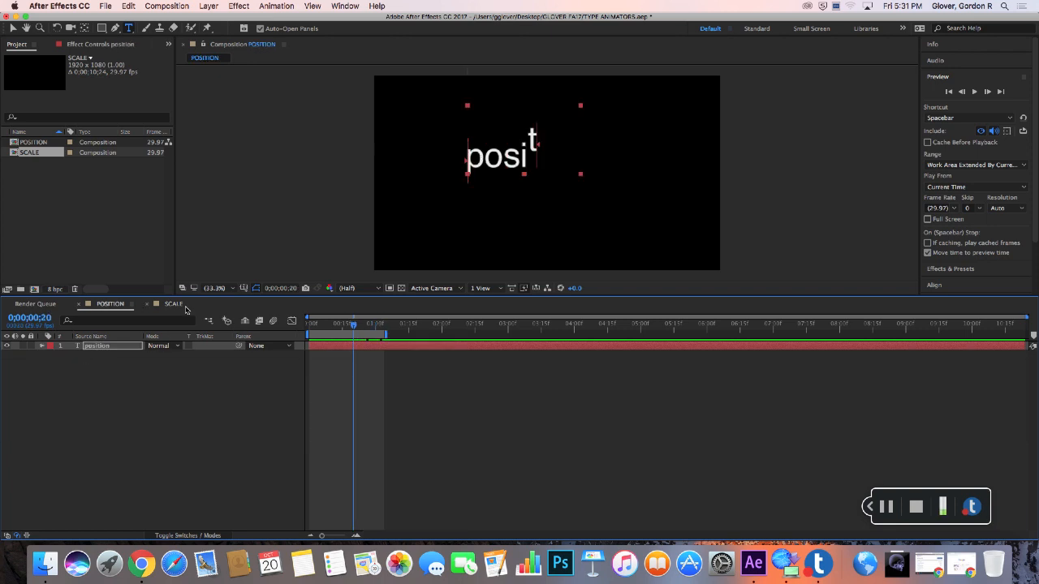
left_click(182, 306)
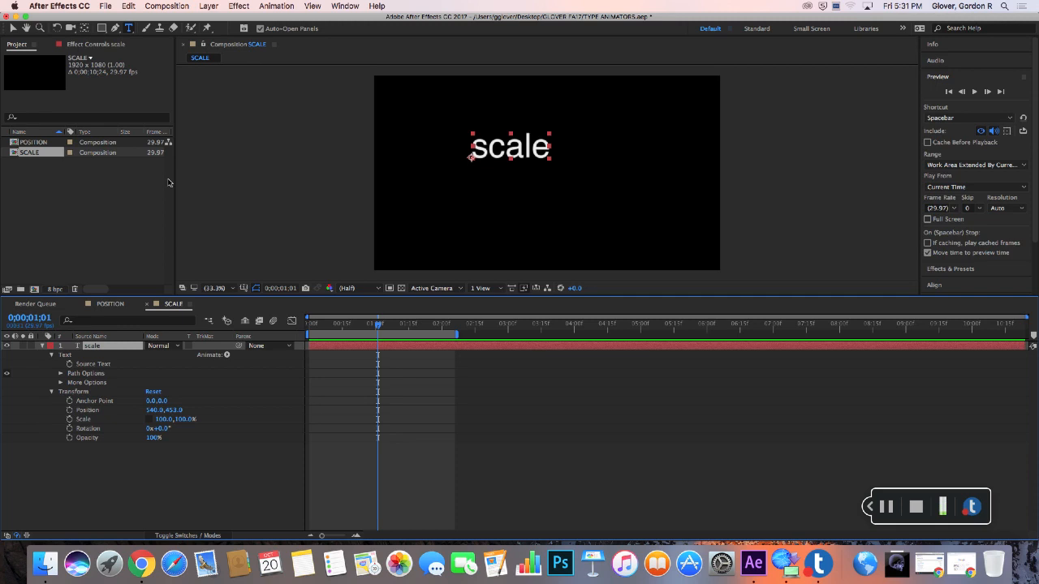
Step: Add a Scale text animator to the scale layer and reduce the animator's Scale to 0%
left_click(276, 7)
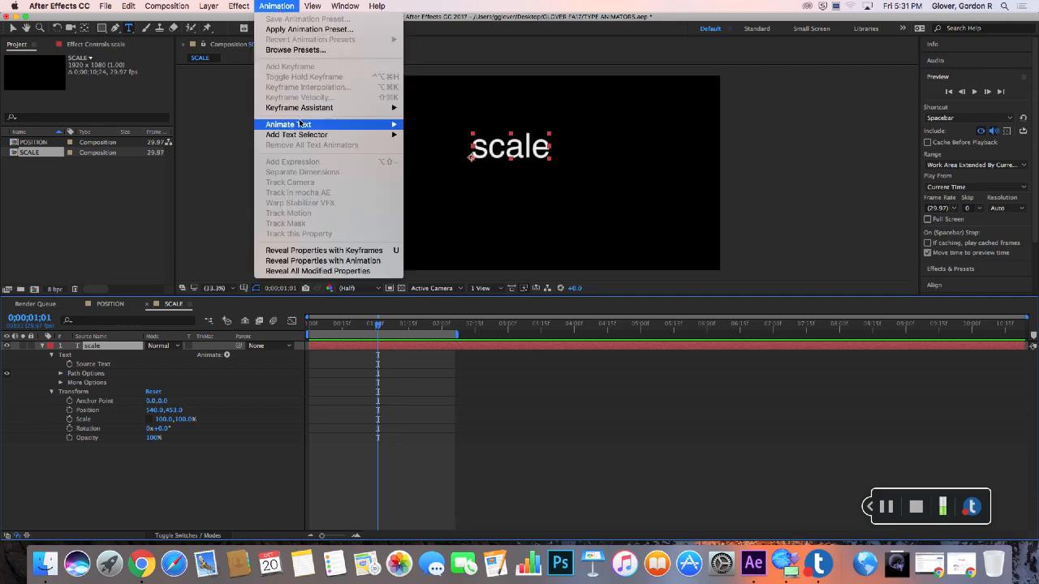
mouse_move(300, 124)
left_click(441, 165)
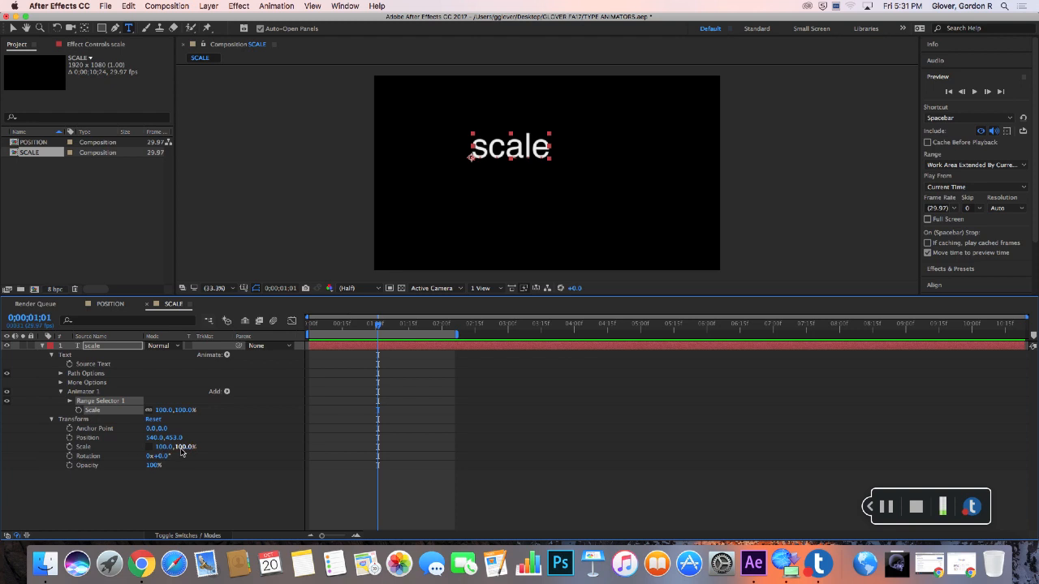
left_click(162, 409)
type("64")
key("Return")
left_click_drag(149, 413, 125, 418)
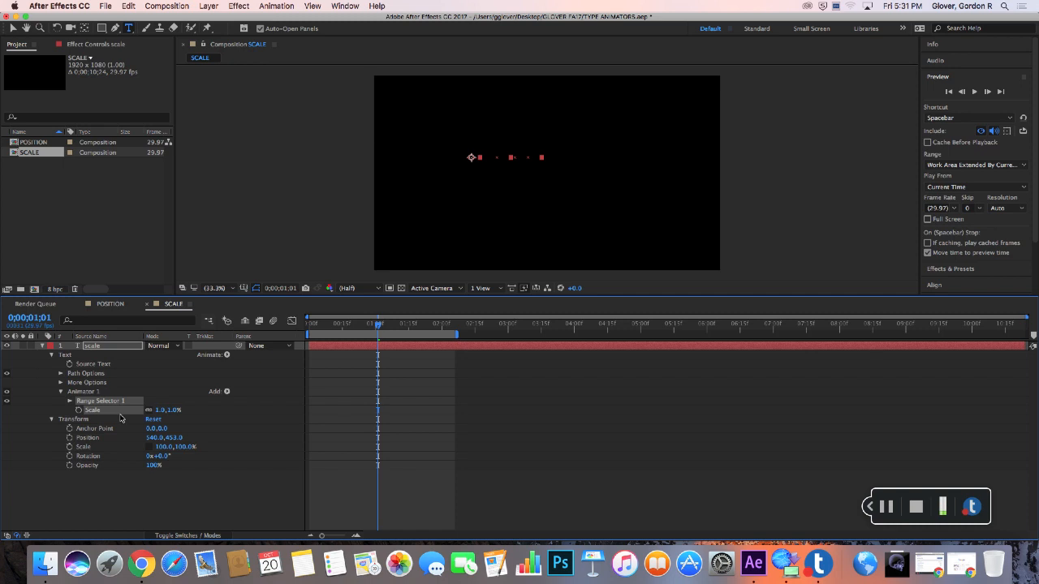
left_click_drag(120, 418, 119, 418)
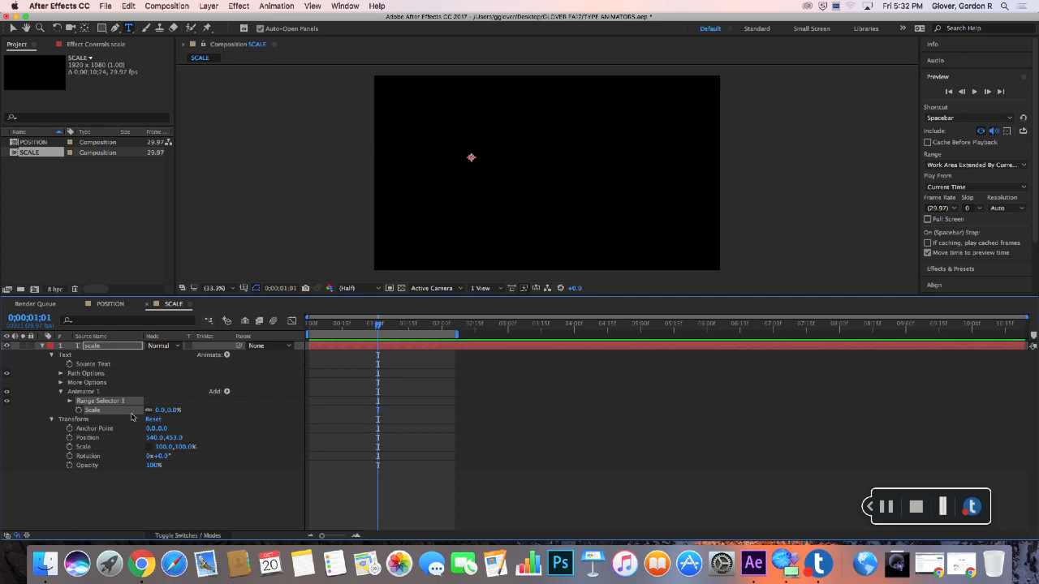
left_click(166, 414)
Step: Expand Range Selector 1, try out its Offset, and keyframe Offset at 0% at 0;00;00;00
left_click(70, 401)
mouse_move(154, 433)
left_mouse_down()
mouse_move(196, 432)
mouse_move(154, 432)
left_mouse_up()
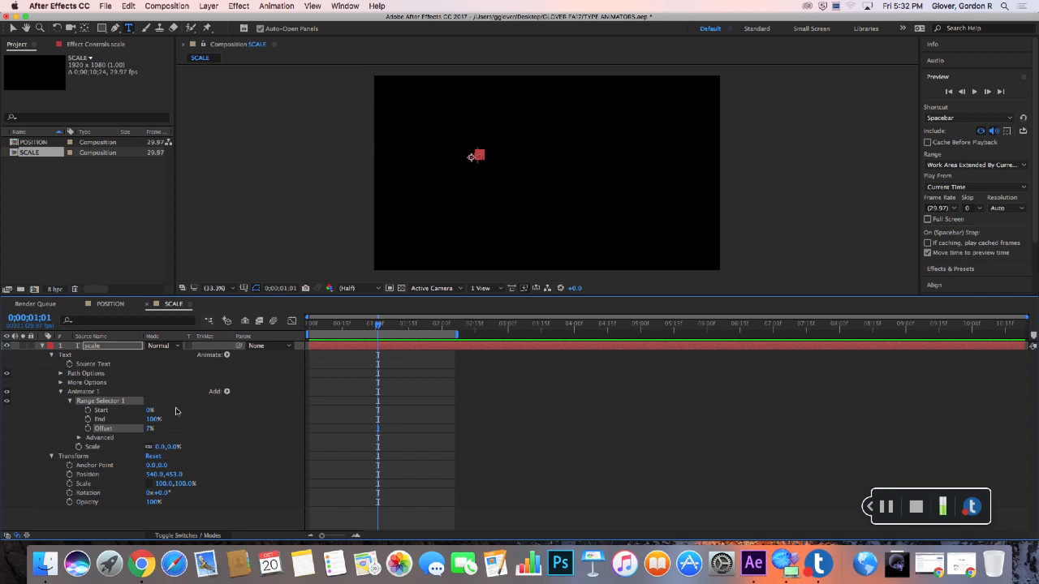
left_click_drag(382, 327, 310, 327)
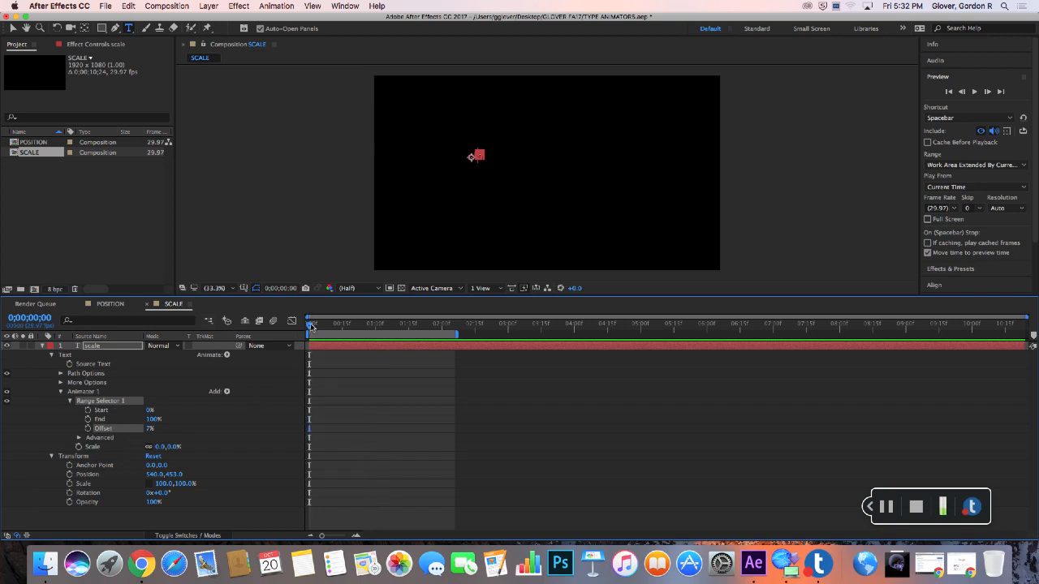
left_click(153, 431)
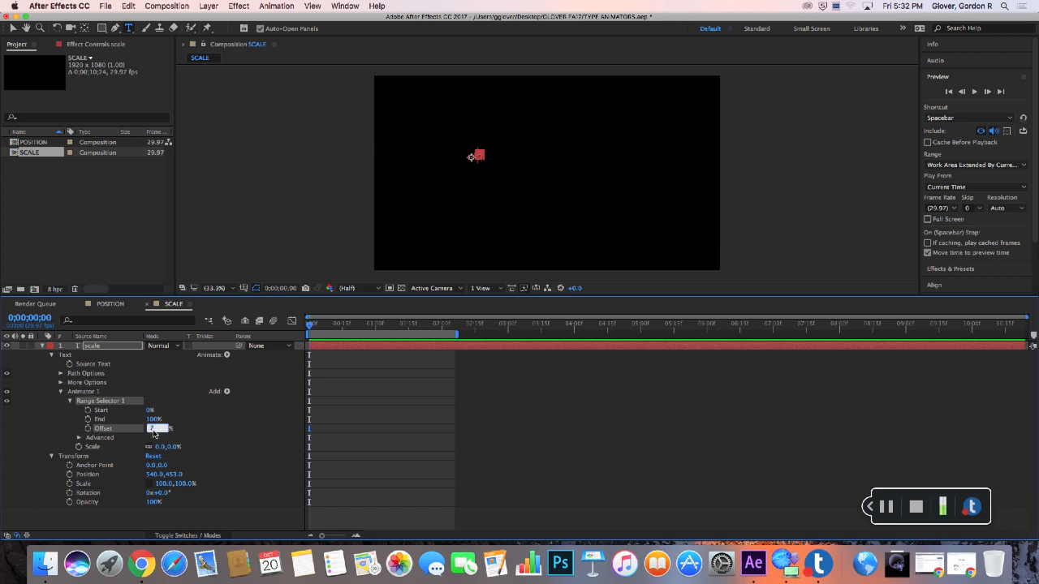
left_click(88, 429)
Step: Keyframe the range selector's Offset at 100% at 0;00;02;00
left_click_drag(313, 327, 443, 327)
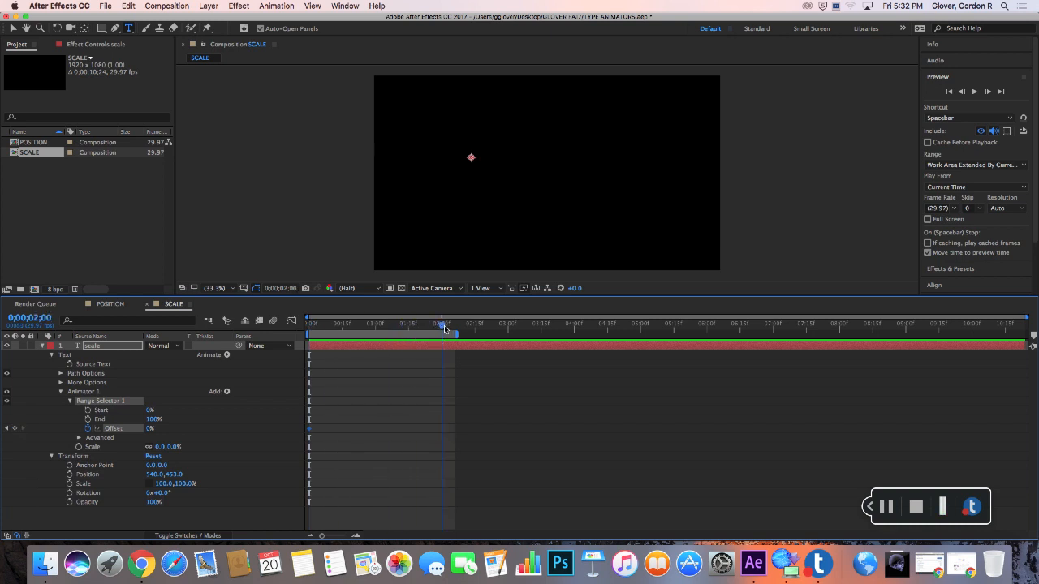
left_click(151, 428)
type("100")
key("Return")
Step: Scrub and play back the scale animation from near the start of the work area, and collapse the scale layer's properties
left_click_drag(398, 329, 459, 325)
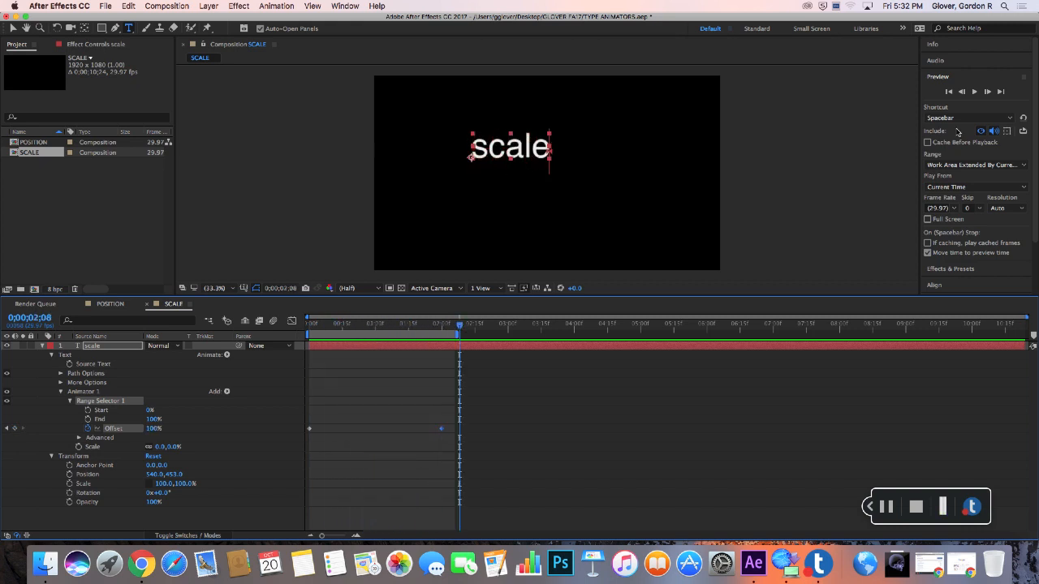
left_click(973, 91)
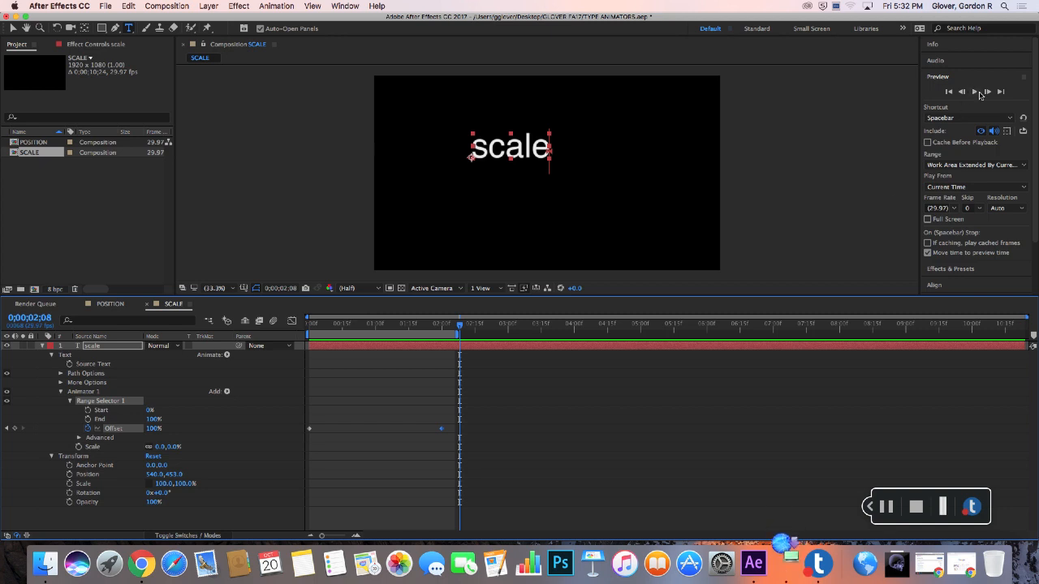
left_click(317, 324)
left_click(978, 93)
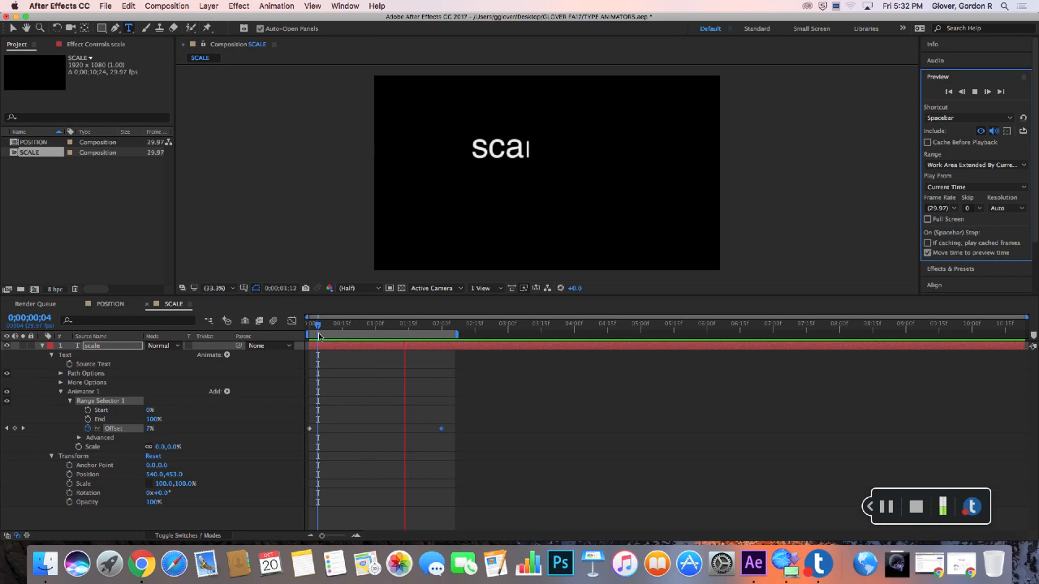
left_click(43, 345)
left_click(45, 346)
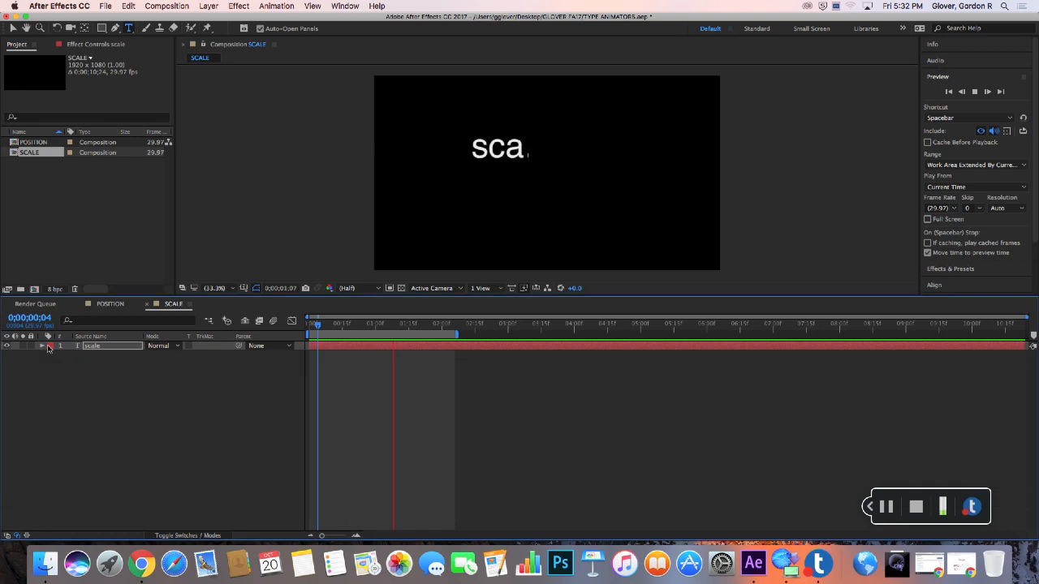
Step: Create a new composition named ROTATE with the HDTV 1080 29.97 preset and a duration of 0;00;10;24
left_click(166, 6)
left_click(169, 19)
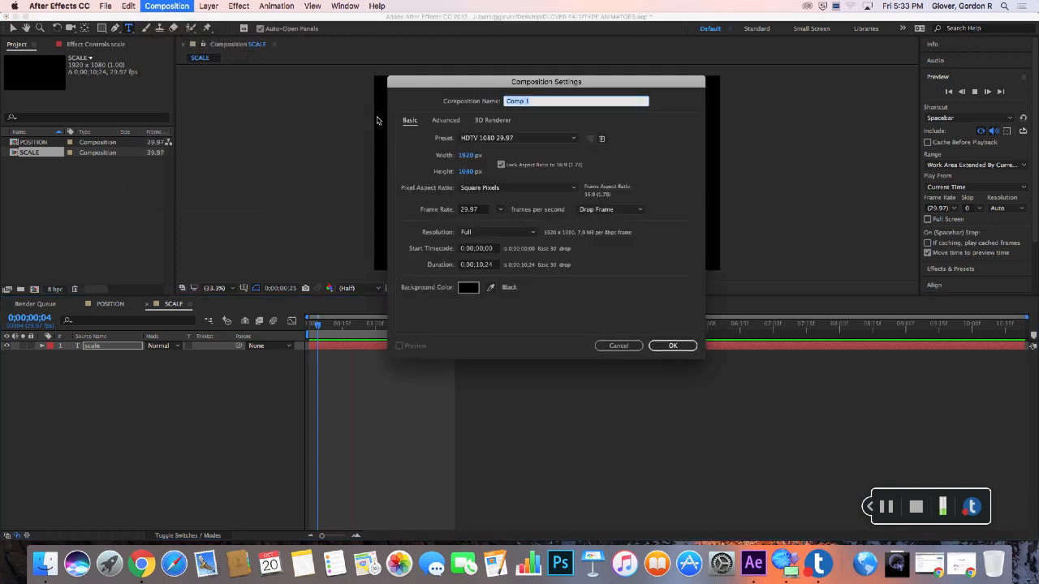
type("ROTATE")
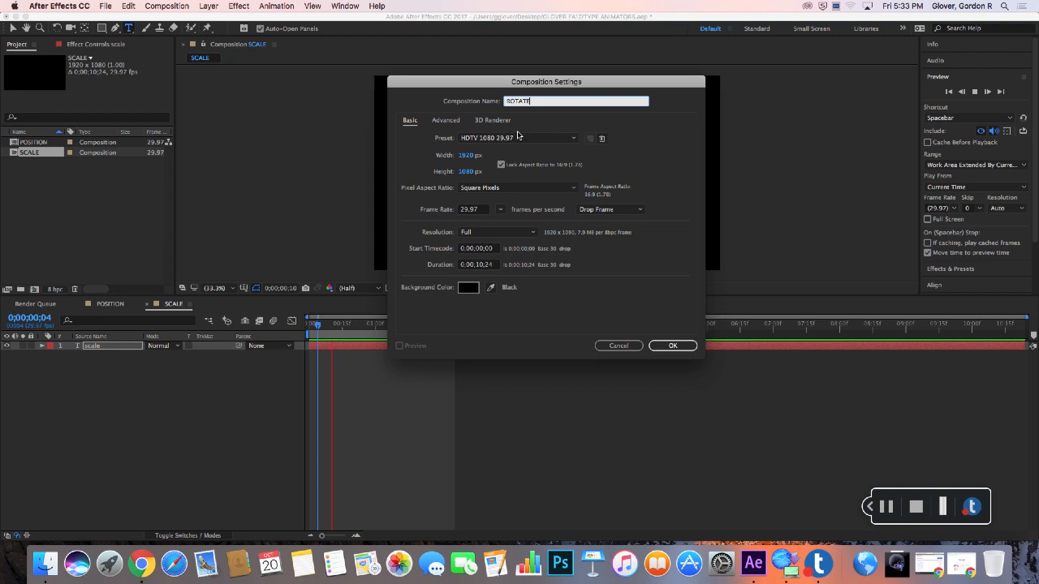
left_click(672, 345)
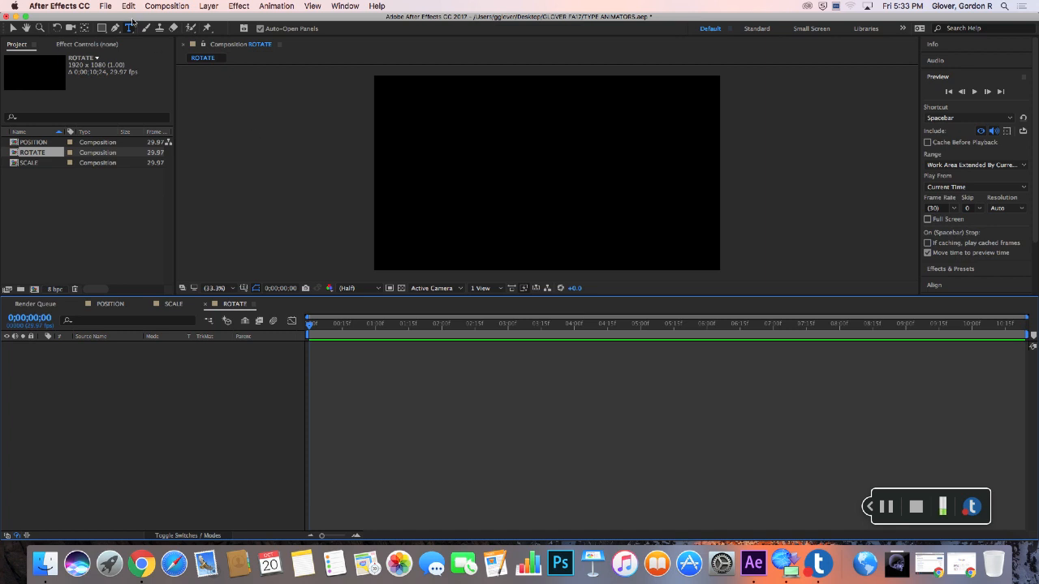
Step: Add a text layer reading "rotate" in the upper left of the ROTATE composition and select it
left_click(417, 130)
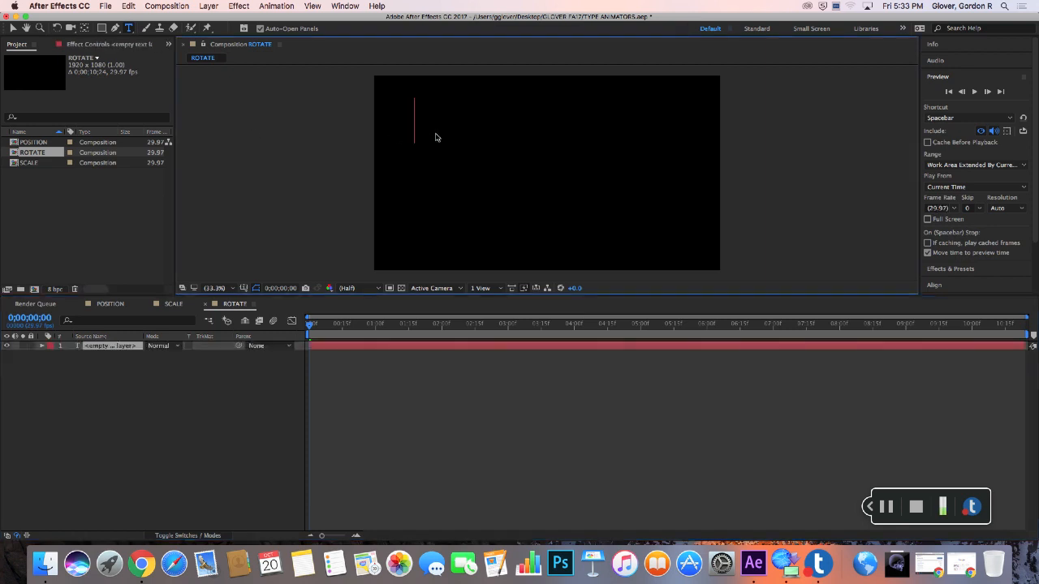
type("d")
key("BackSpace")
type("rotate")
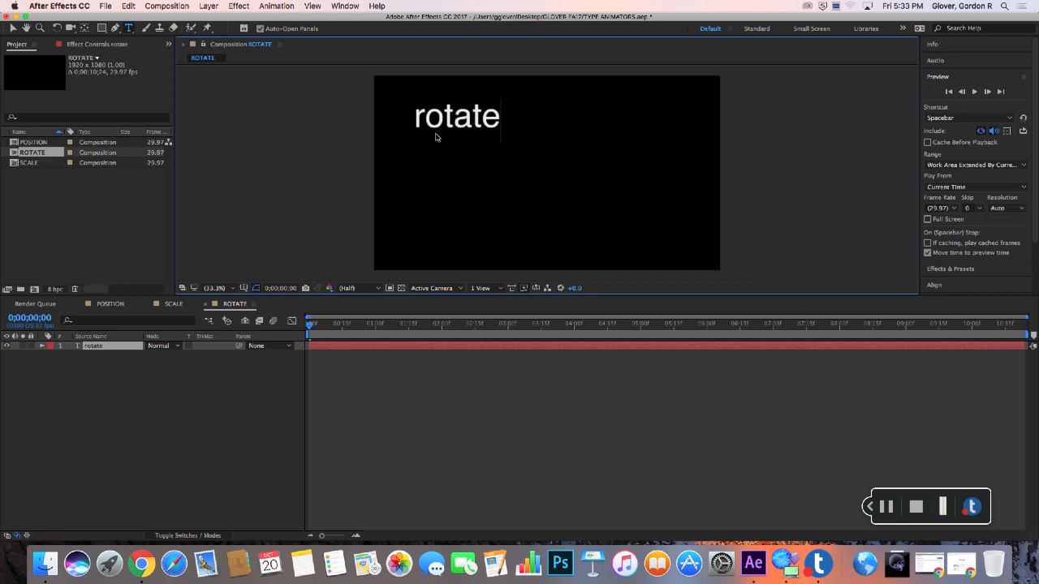
left_click(114, 375)
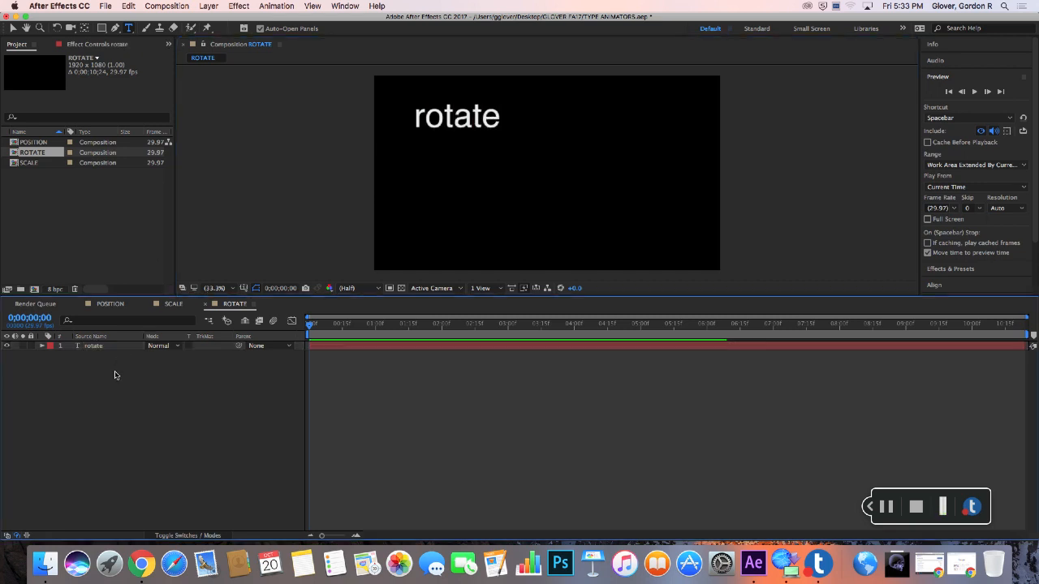
left_click(91, 346)
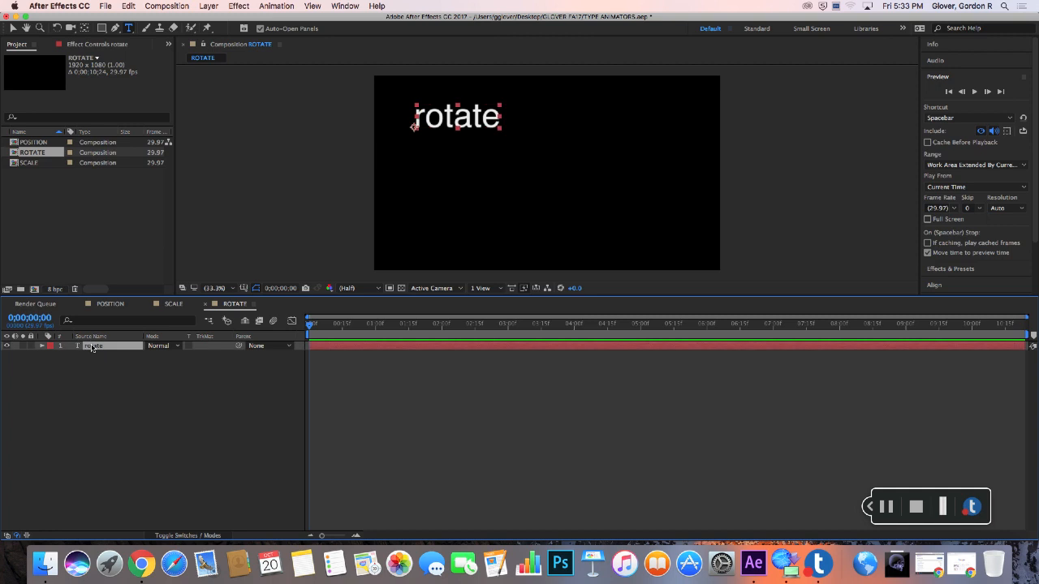
Step: Reveal the rotate layer's own Rotation property and try out different angles on the whole word
key("r")
mouse_move(168, 359)
left_mouse_down()
mouse_move(260, 362)
mouse_move(227, 364)
mouse_move(372, 385)
mouse_move(157, 378)
mouse_move(184, 362)
left_mouse_up()
Step: Add a Rotation text animator to the rotate layer and set the animator's rotation to -90°
left_click(276, 7)
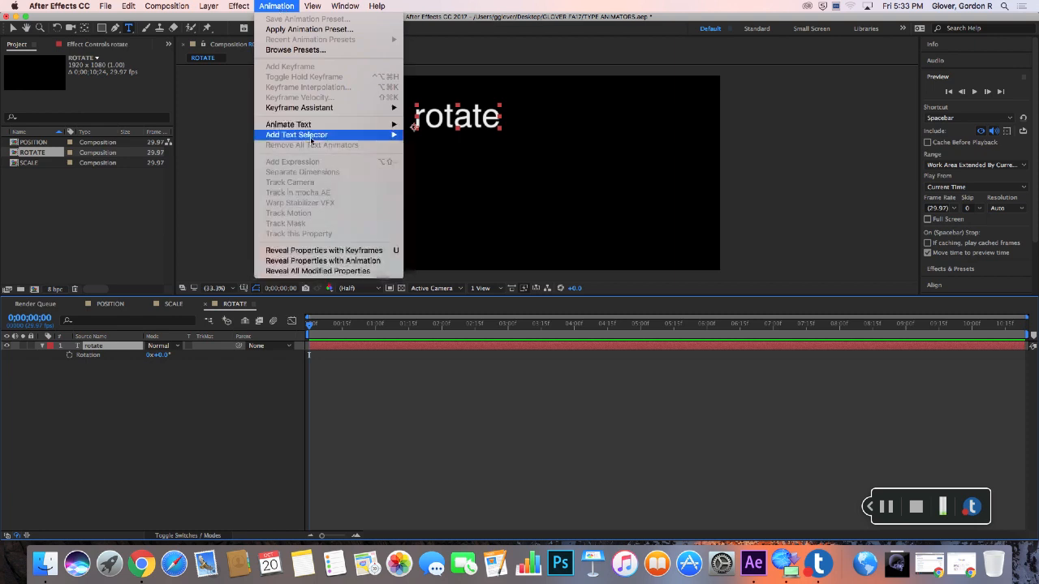
mouse_move(314, 128)
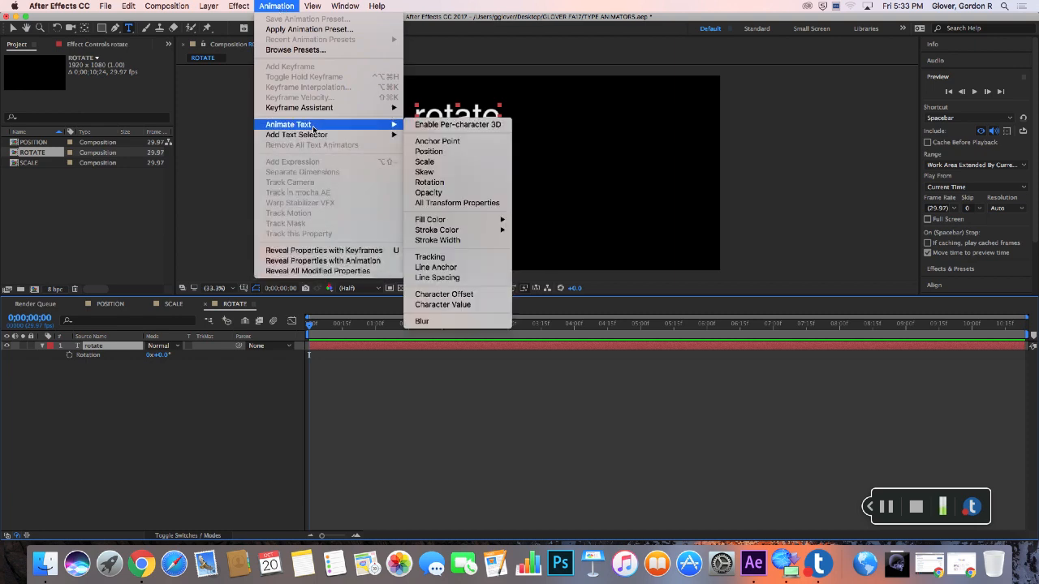
left_click(458, 182)
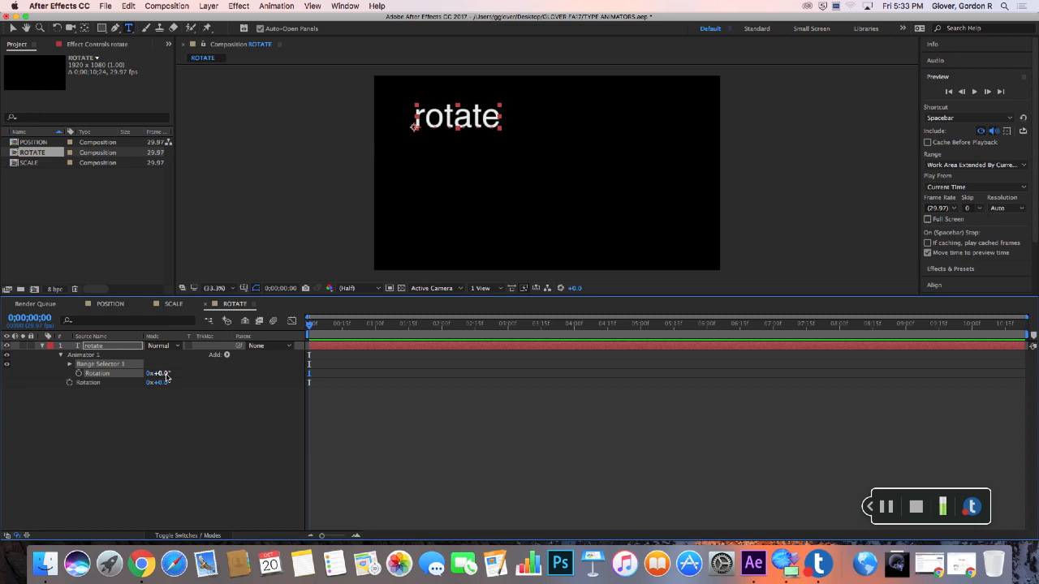
left_click_drag(168, 377, 118, 377)
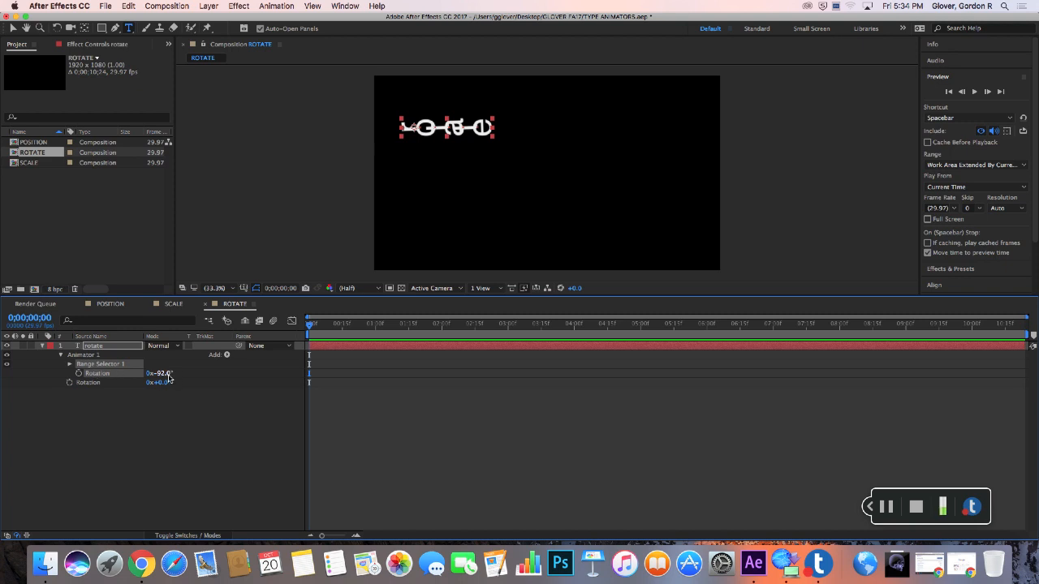
left_click(163, 374)
type("-90")
left_click(188, 412)
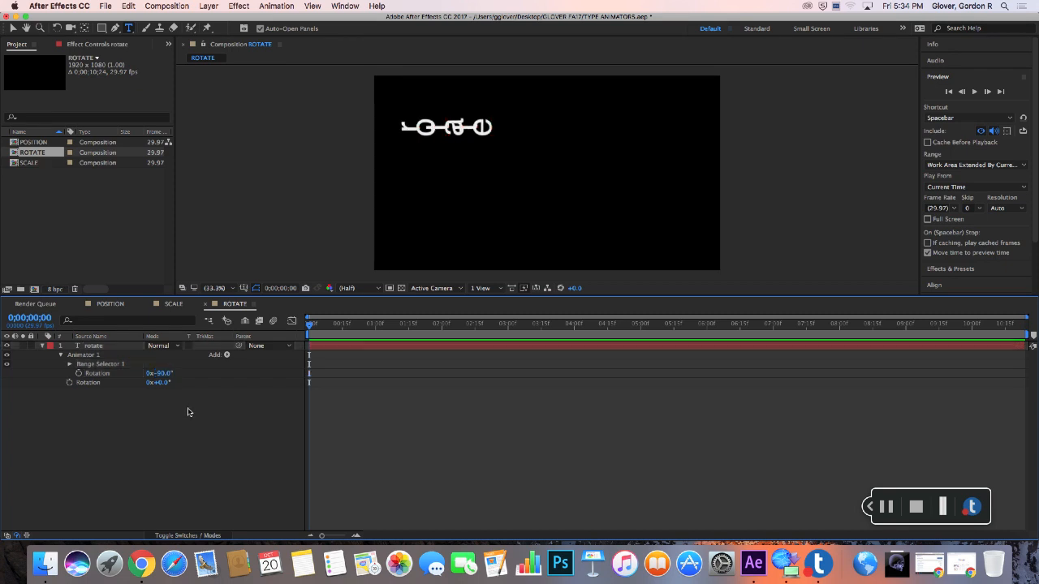
Step: Keyframe the range selector's Offset at 0% on the first frame and 100% at 0;00;02;00
left_click(70, 364)
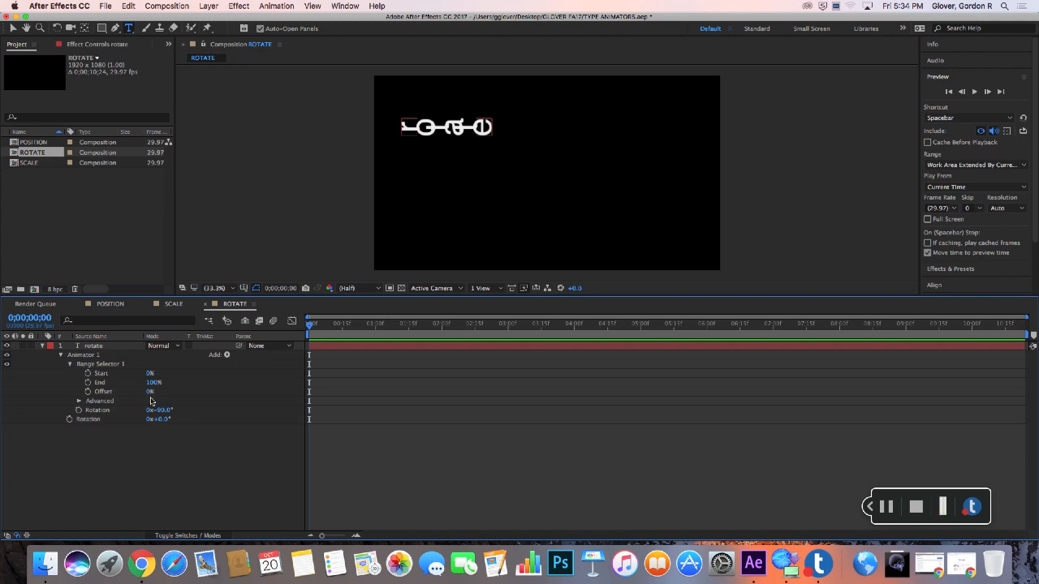
mouse_move(152, 396)
left_mouse_down()
mouse_move(194, 395)
mouse_move(134, 395)
mouse_move(155, 396)
left_mouse_up()
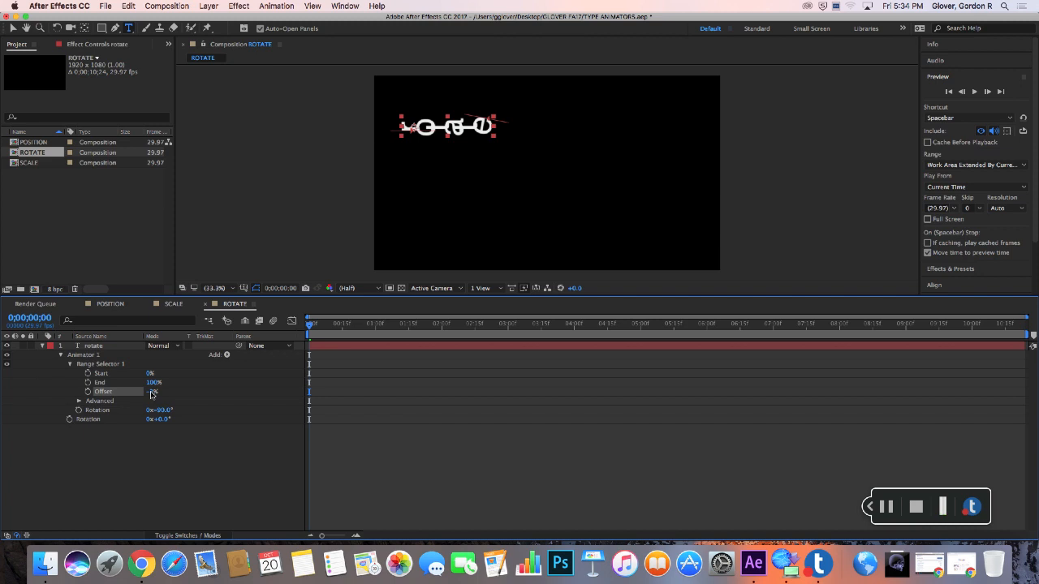
left_click(154, 394)
type("0")
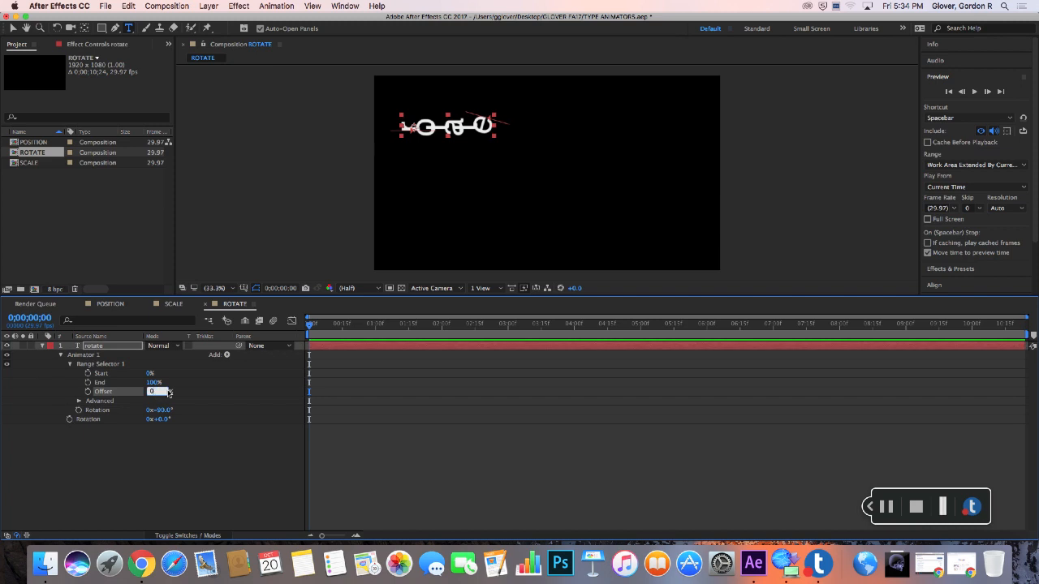
left_click(89, 391)
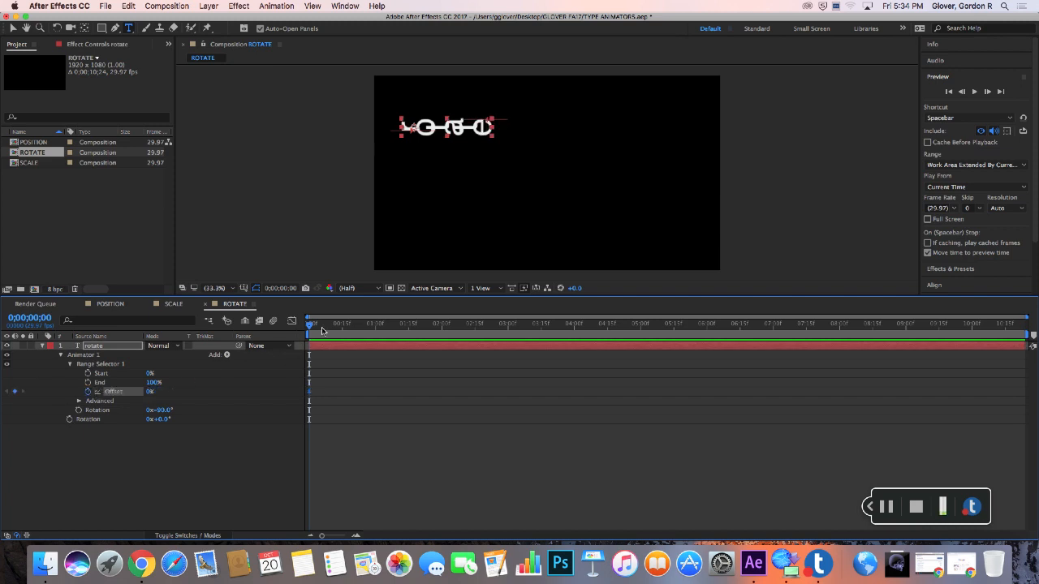
left_click_drag(314, 328, 448, 331)
left_click_drag(153, 395, 209, 393)
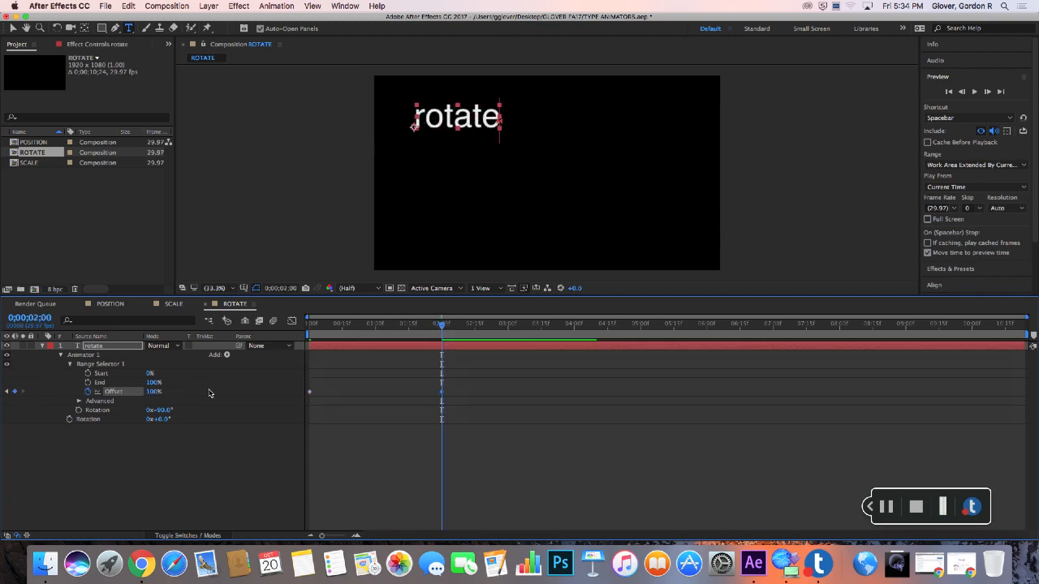
Step: Return to the first frame and play back the letter-by-letter rotation animation
left_click(976, 93)
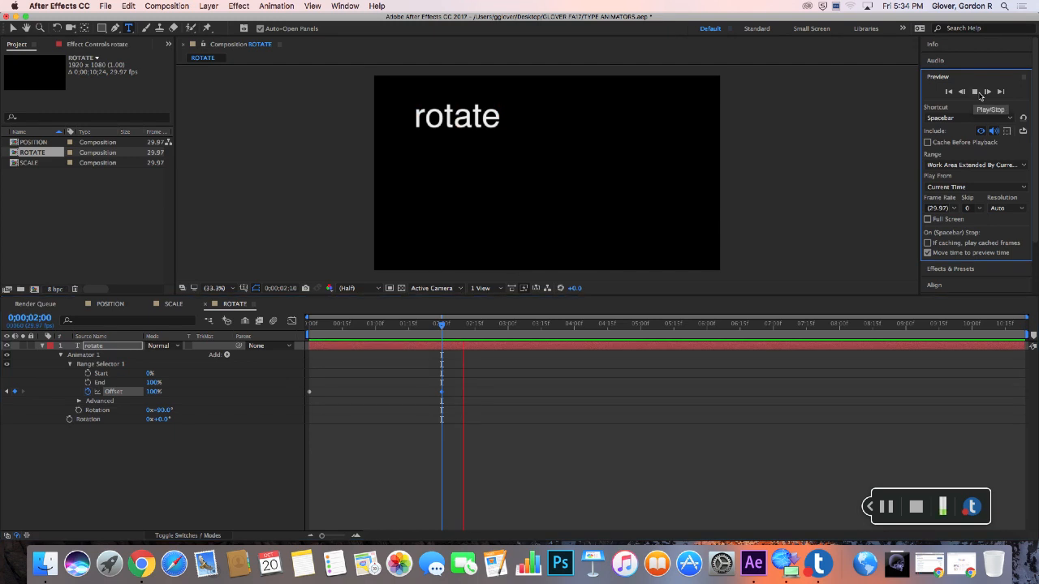
left_click(977, 93)
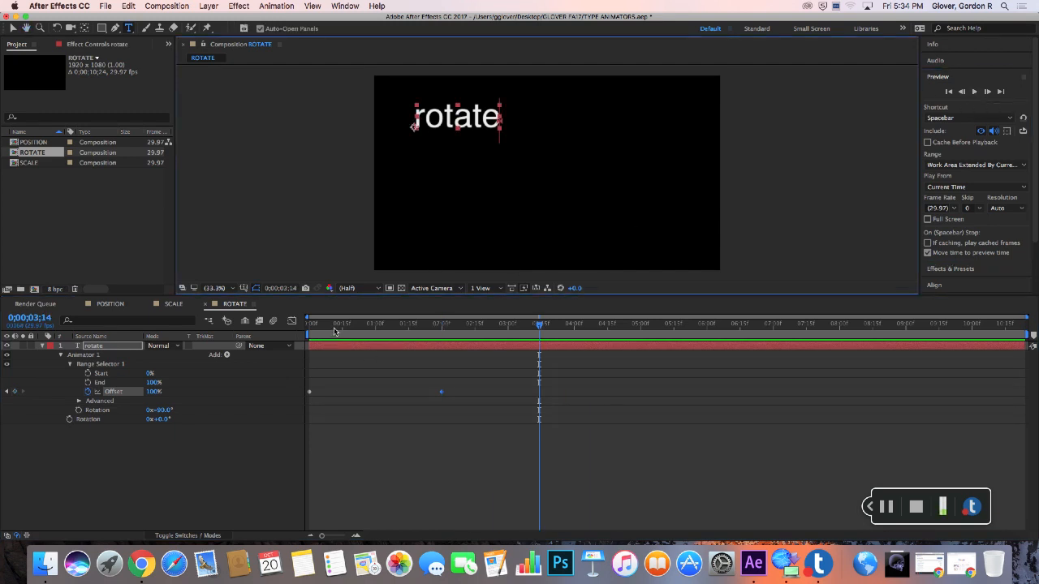
key("Home")
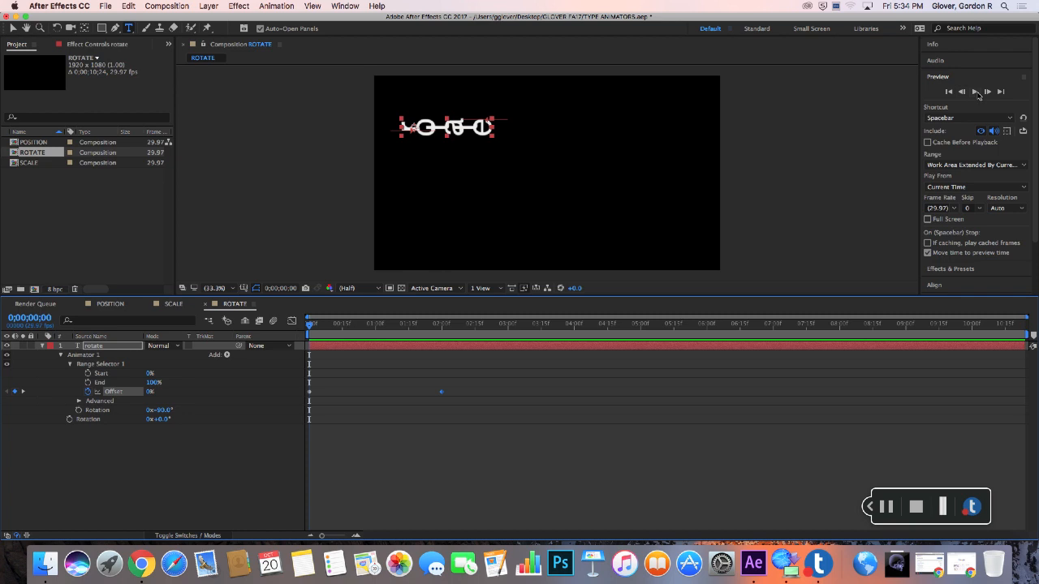
left_click(976, 92)
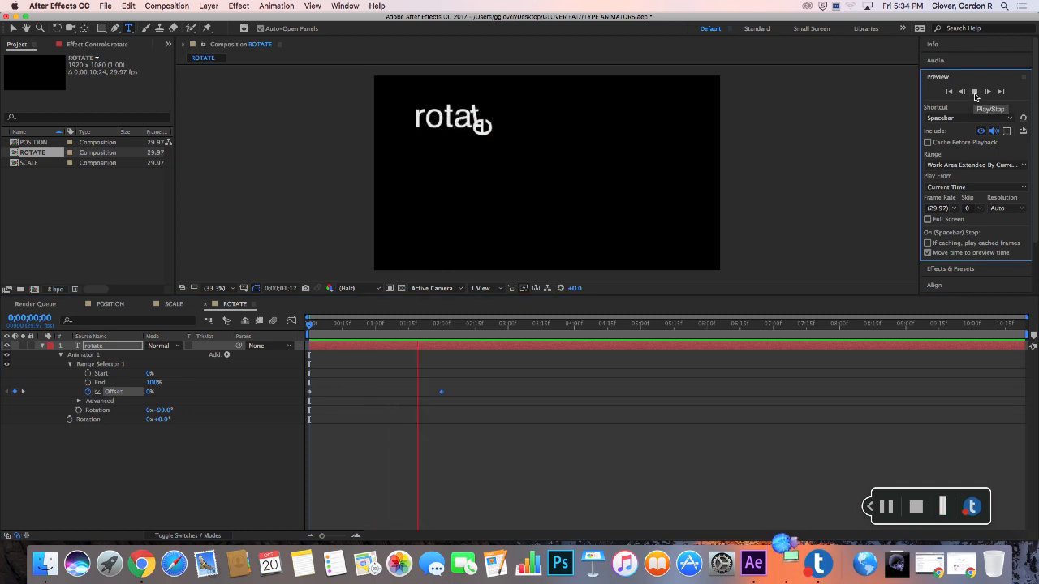
left_click(975, 92)
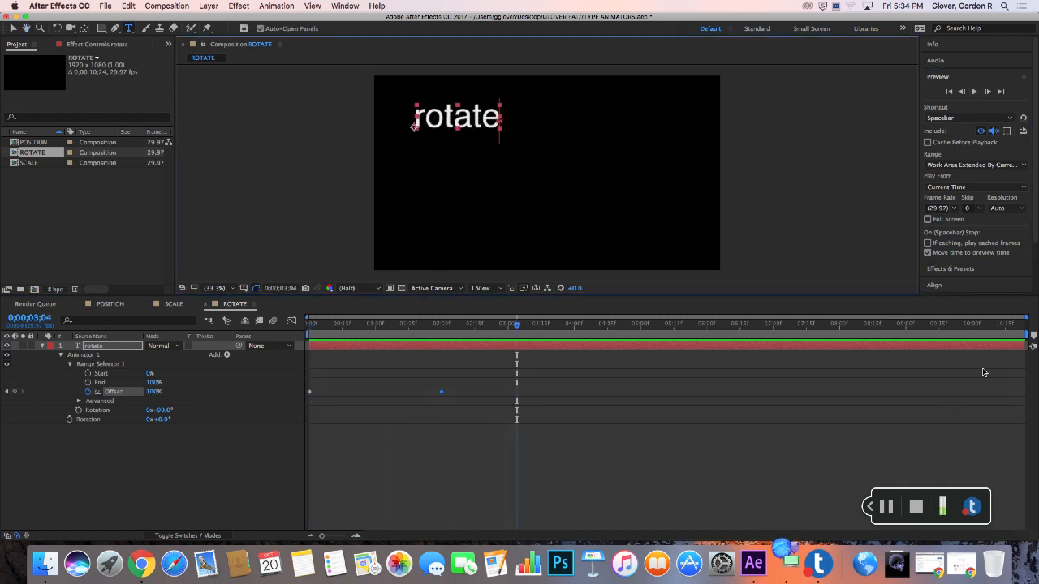
Step: Shorten the work area to end just past the 2-second Offset keyframe, and play back the animation within it
left_click_drag(1032, 338, 458, 365)
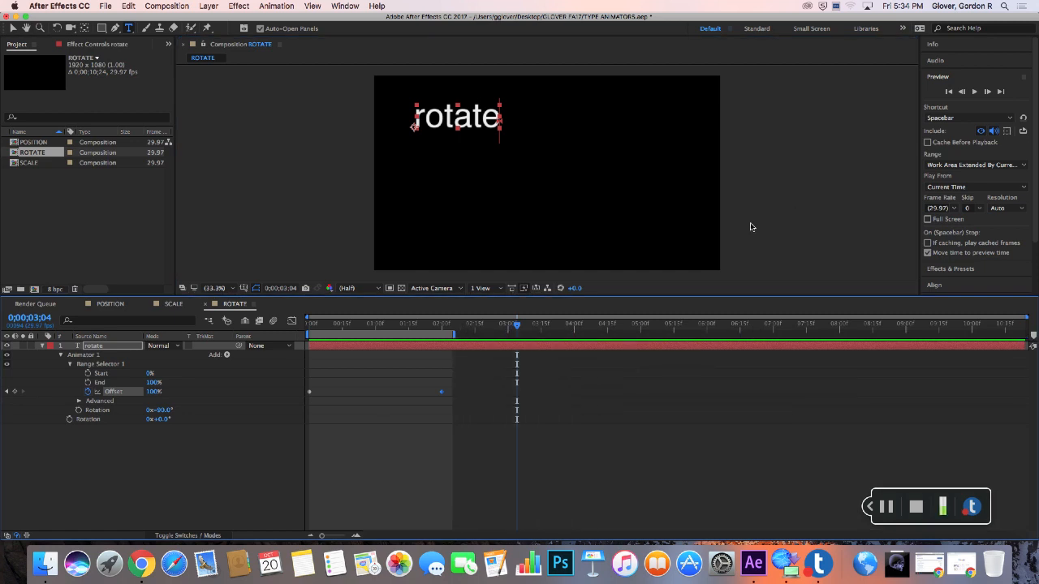
left_click_drag(388, 329, 446, 333)
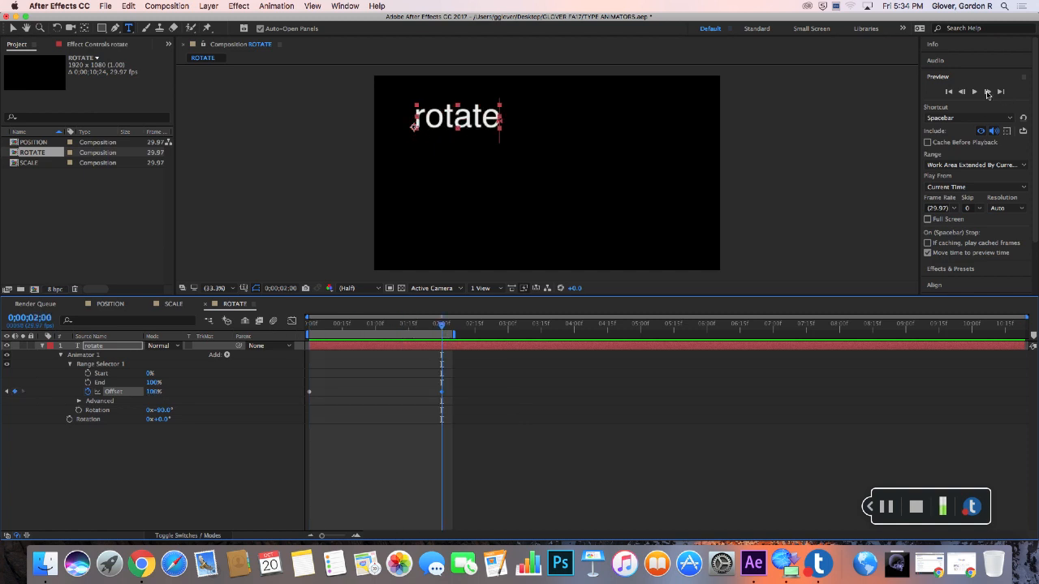
left_click(366, 324)
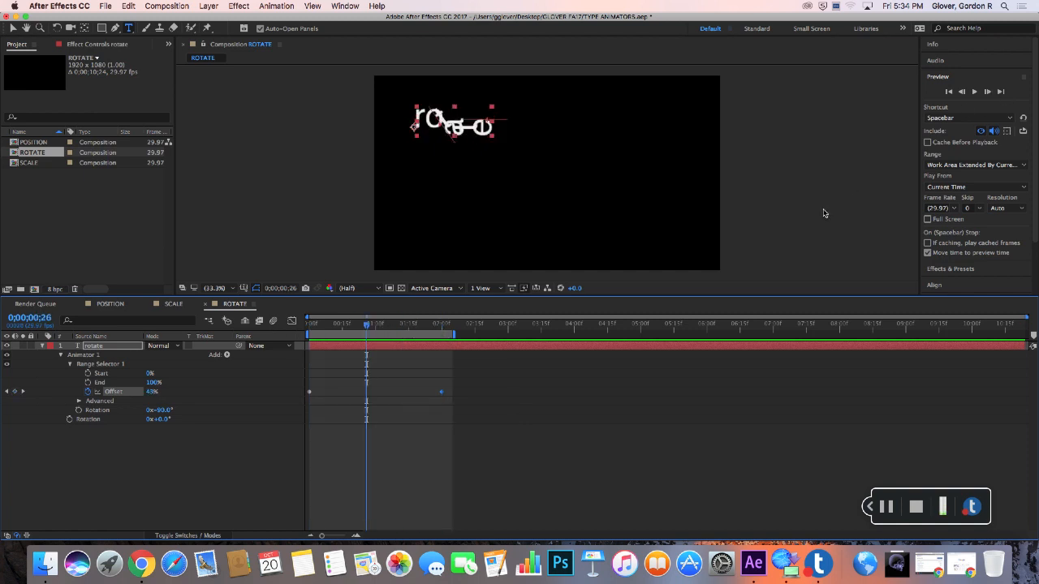
left_click(976, 92)
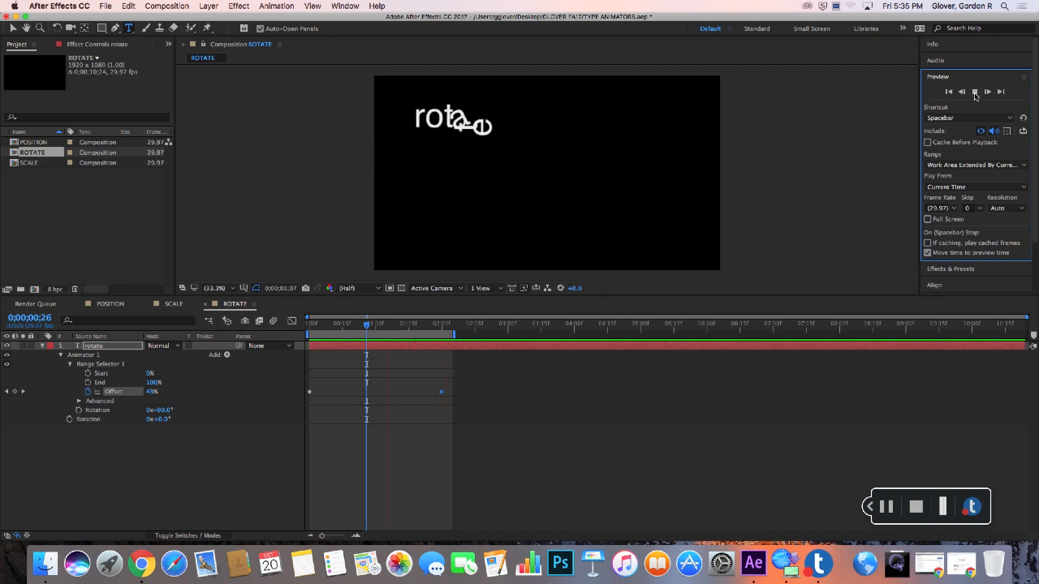
left_click(975, 93)
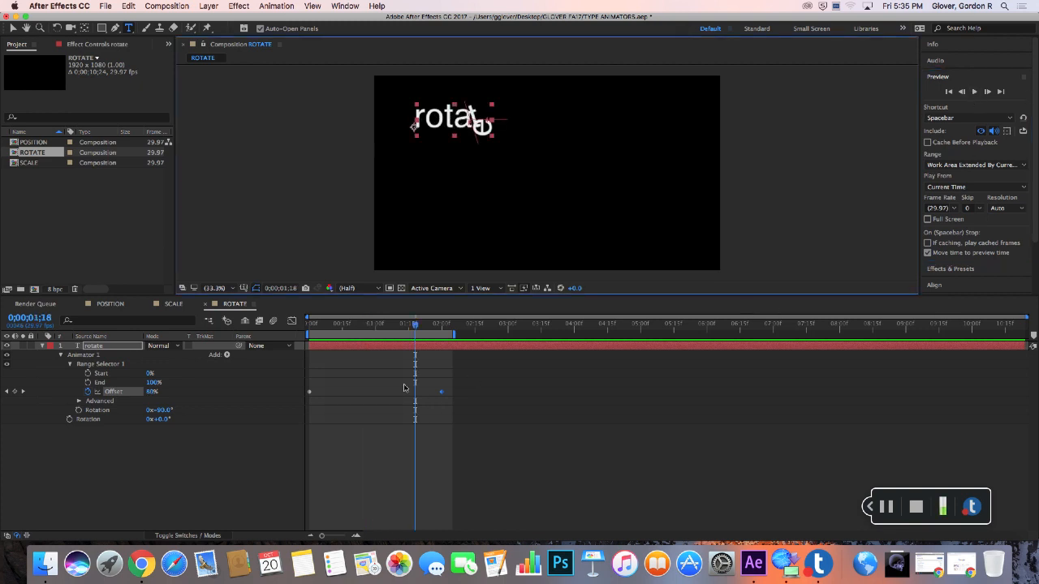
Step: Select both Offset keyframes of the rotate layer and time-reverse them
left_click_drag(477, 379, 300, 412)
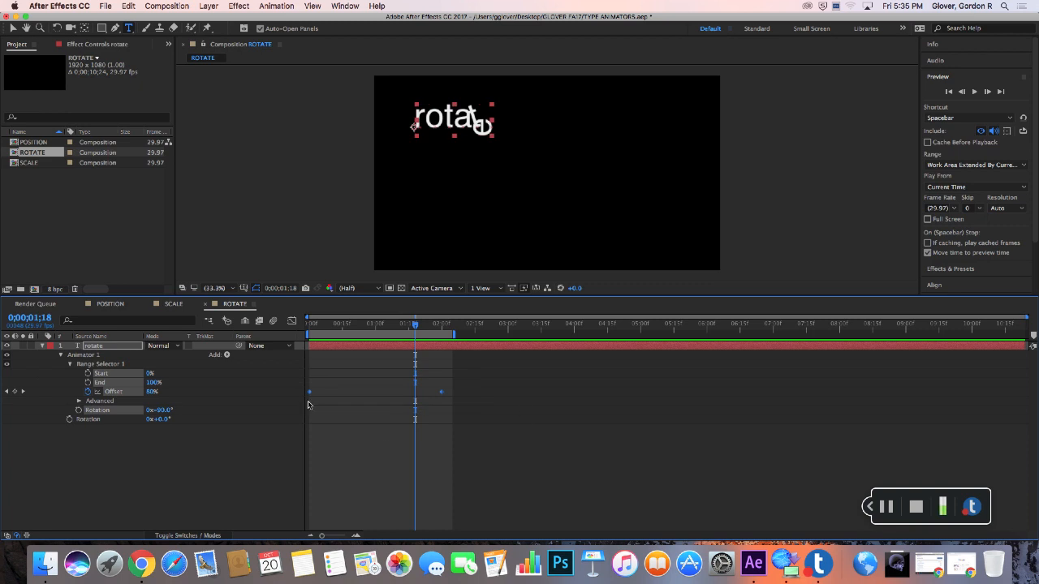
left_click(276, 6)
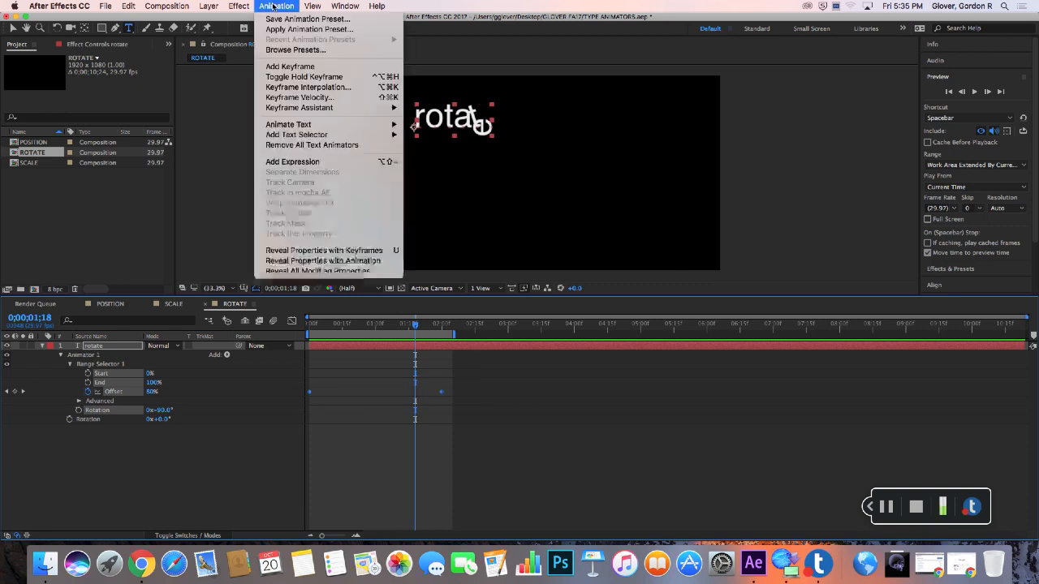
mouse_move(301, 112)
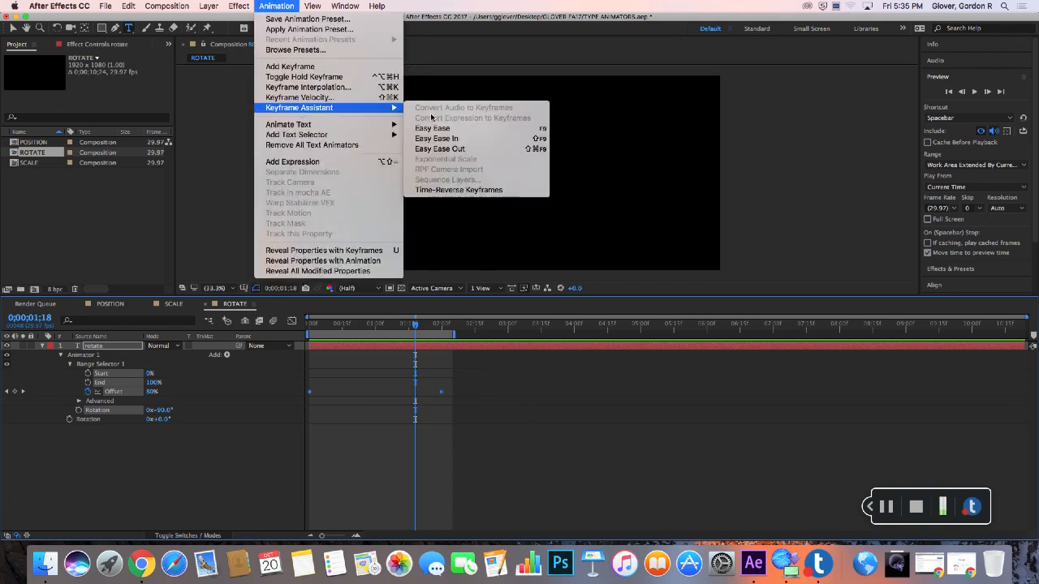
left_click(448, 190)
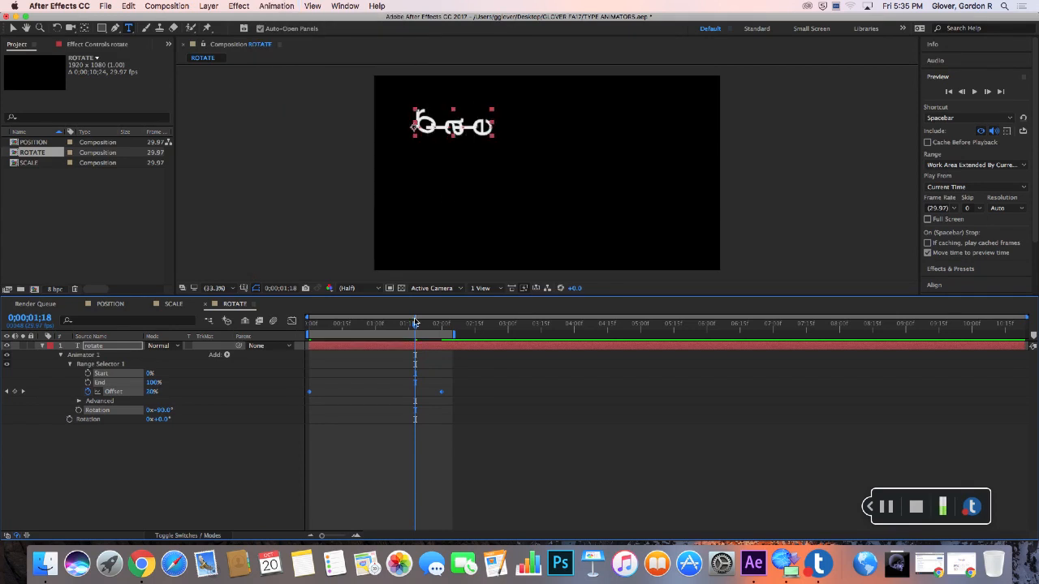
Step: Play back the reversed rotation animation from the first frame, and collapse the rotate layer's properties
left_click_drag(420, 327, 305, 327)
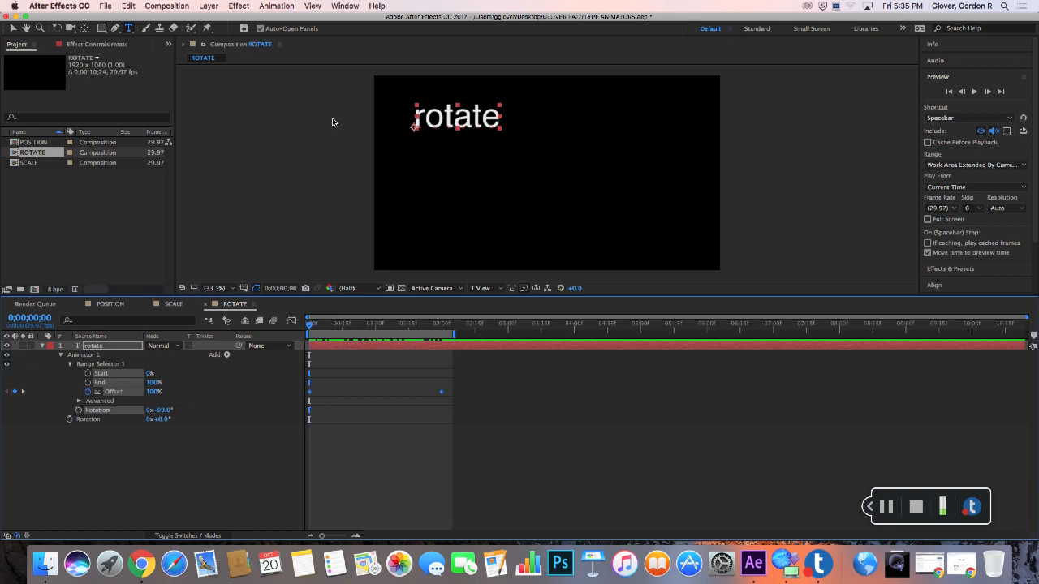
left_click(975, 92)
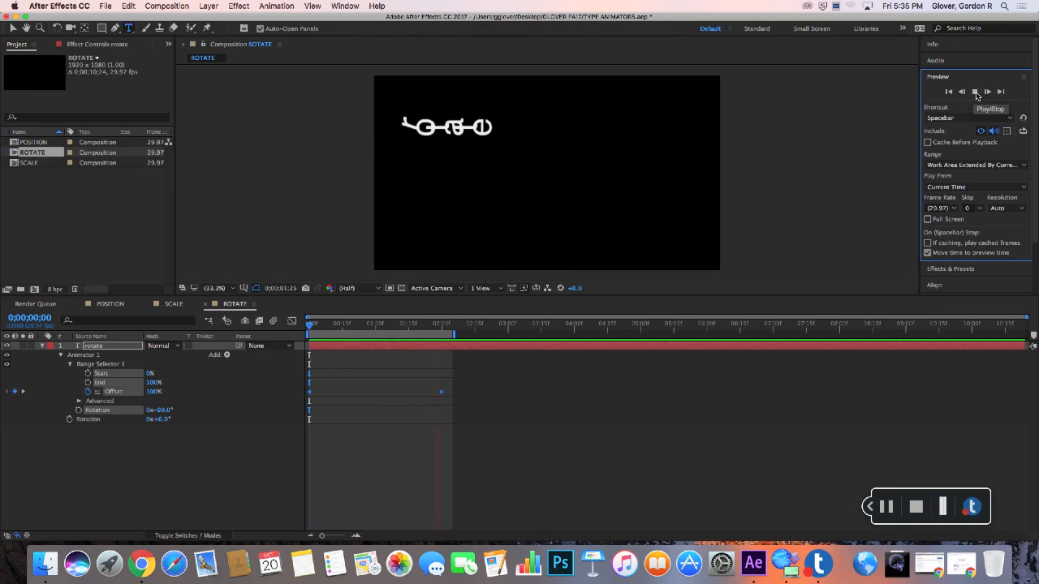
left_click(976, 95)
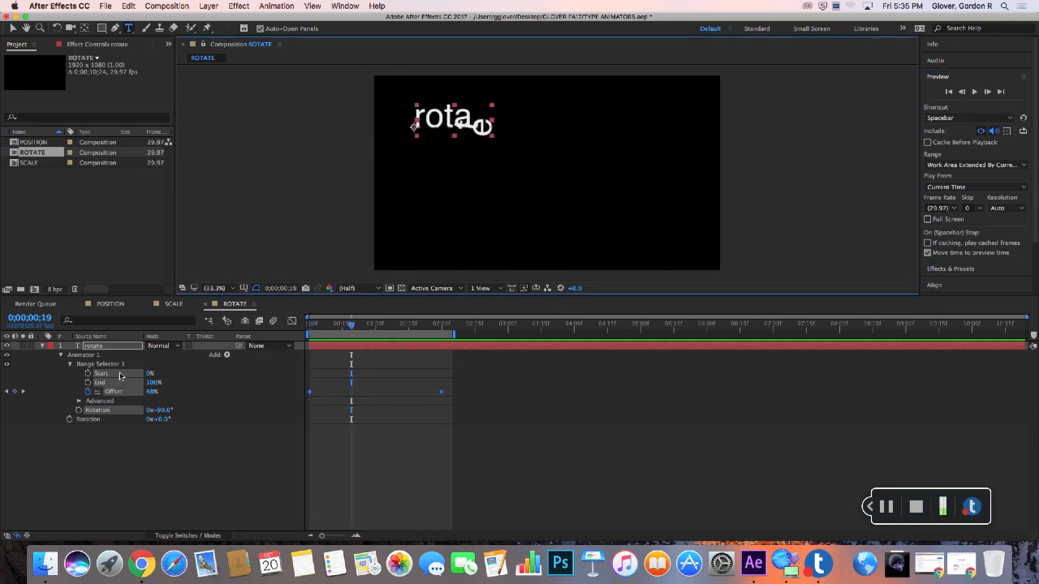
left_click(44, 347)
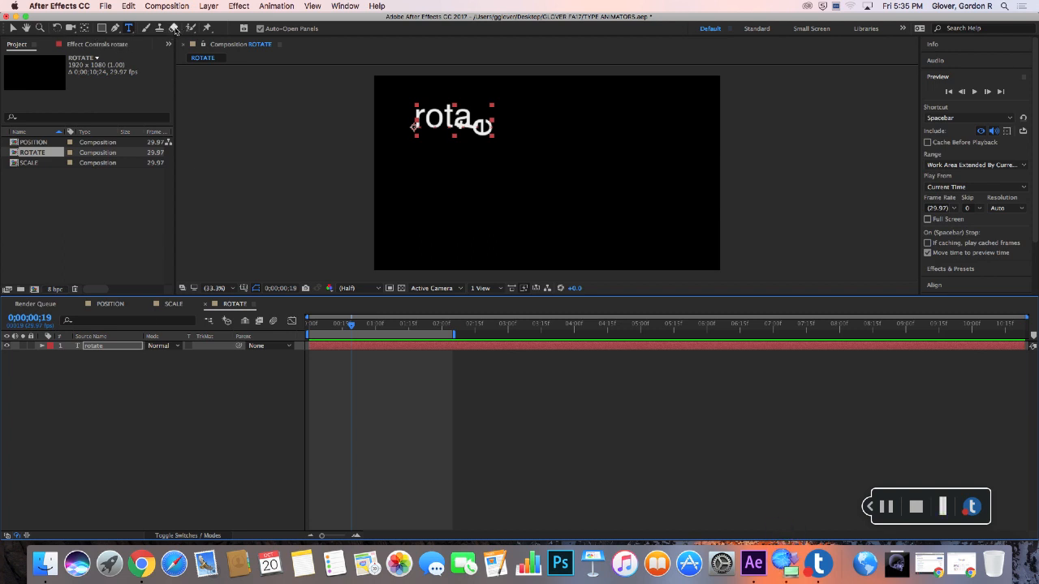
Step: With no layer selected, draw a small red circle to the right of the word using the Ellipse tool, and collapse the new shape layer
left_click(108, 29)
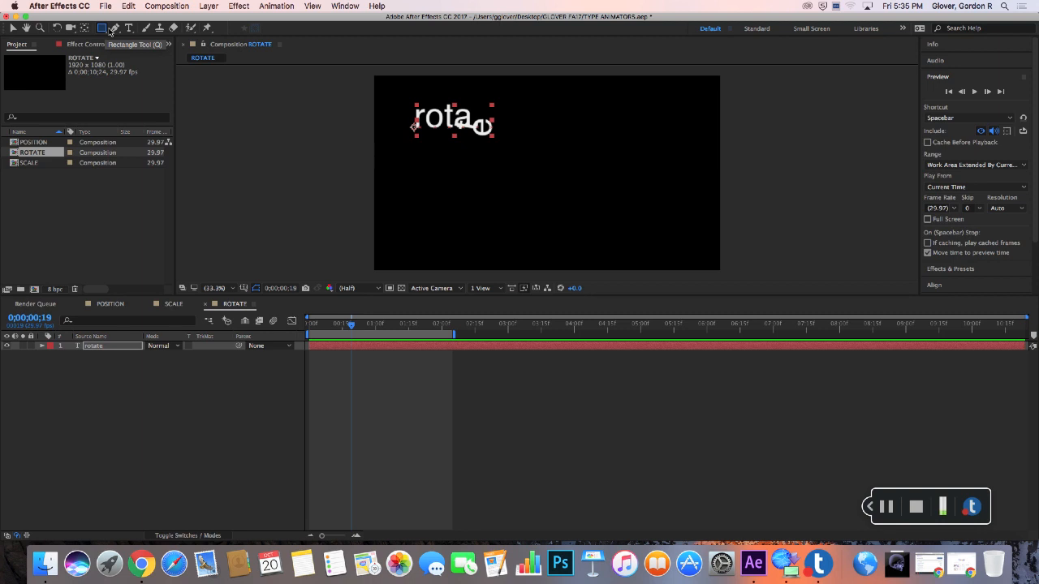
left_click(136, 373)
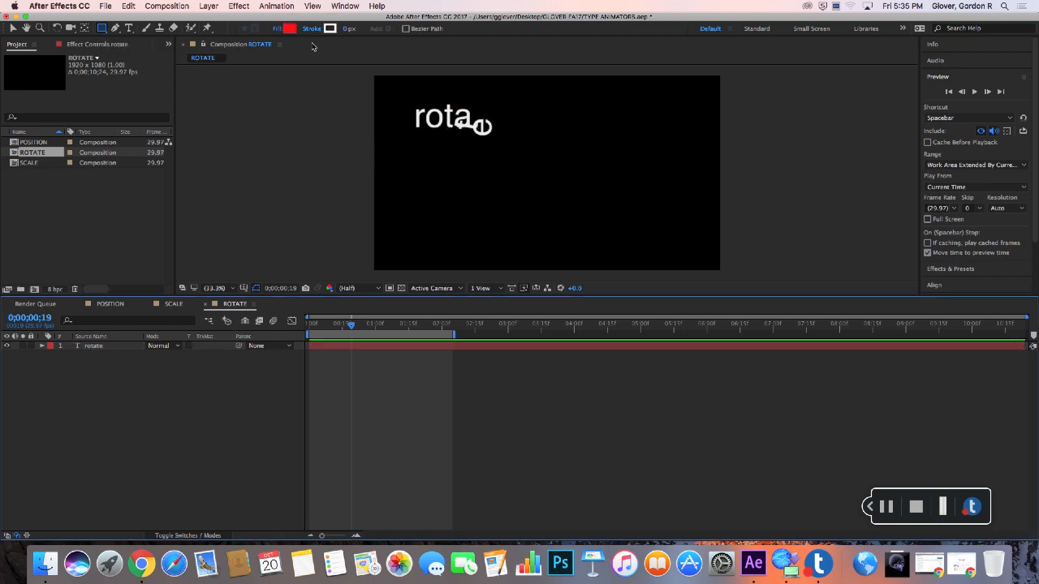
left_click_drag(108, 30, 133, 53)
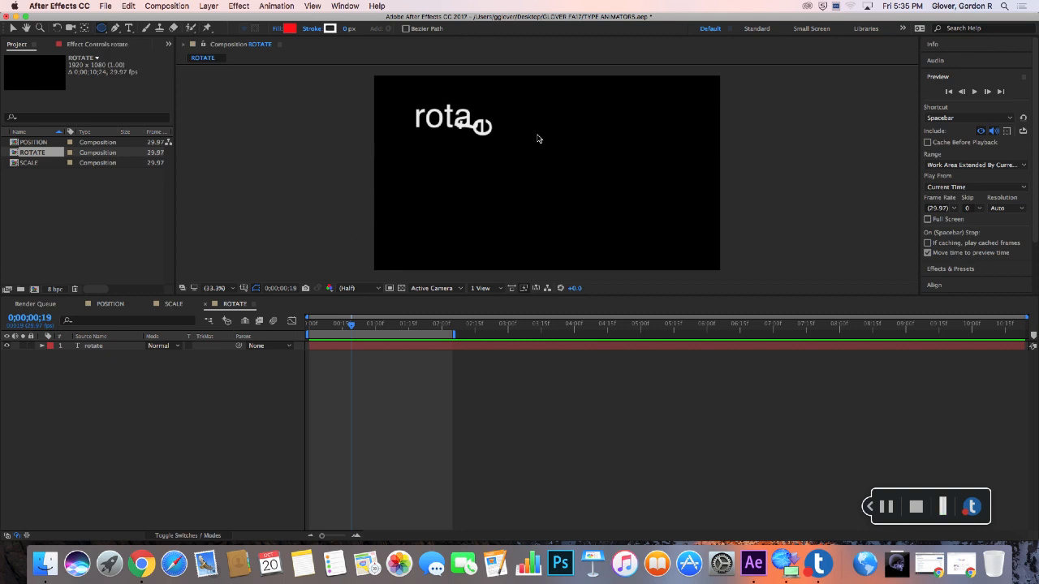
left_click_drag(557, 110, 585, 134)
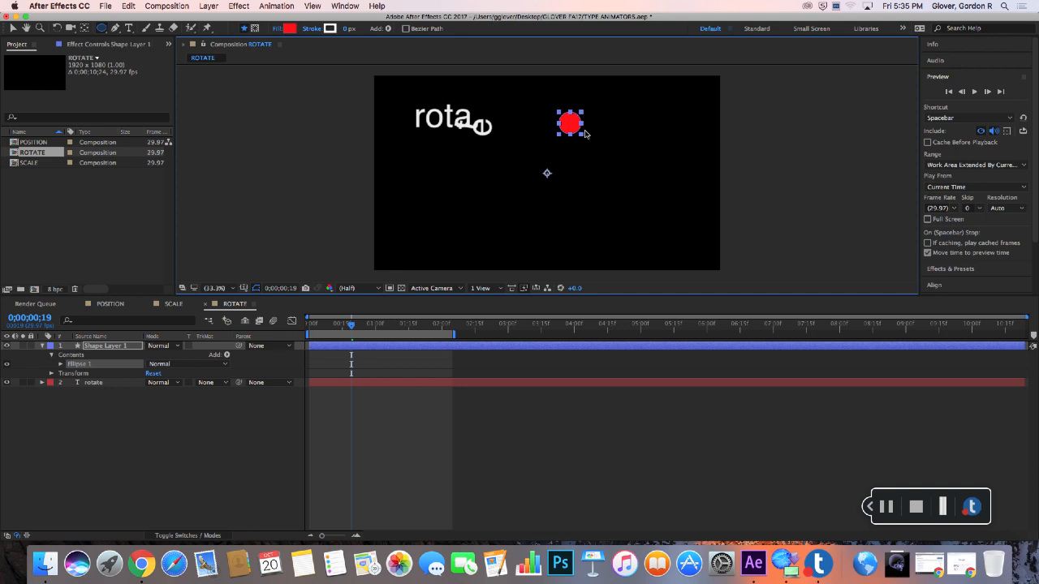
key("v")
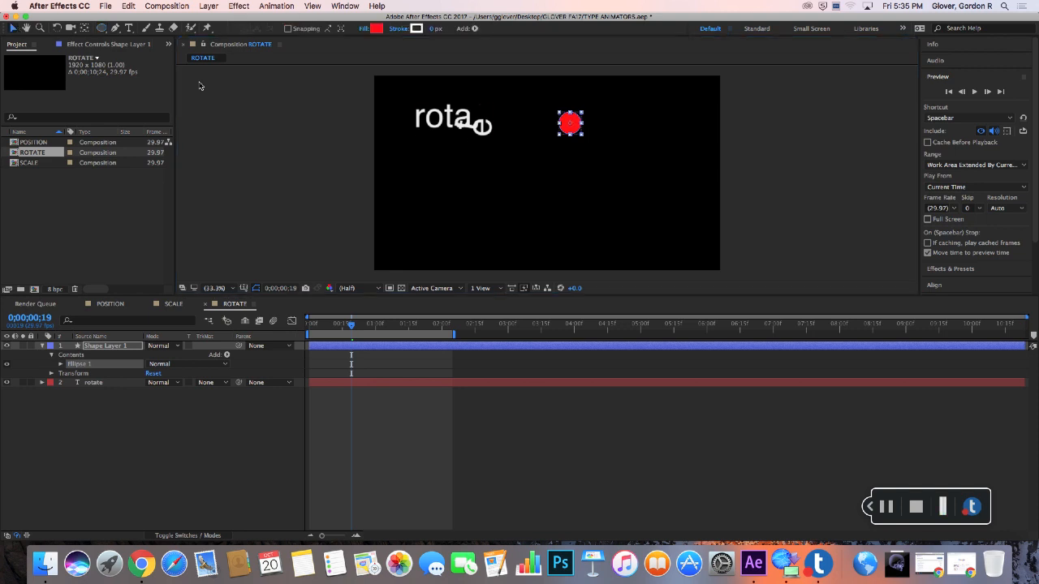
left_click(125, 348)
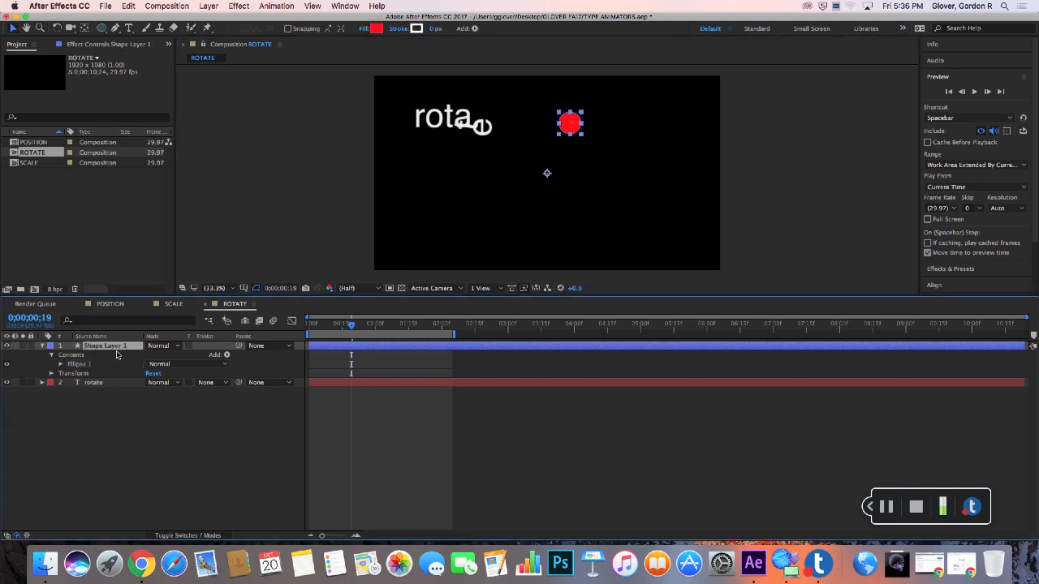
left_click(43, 347)
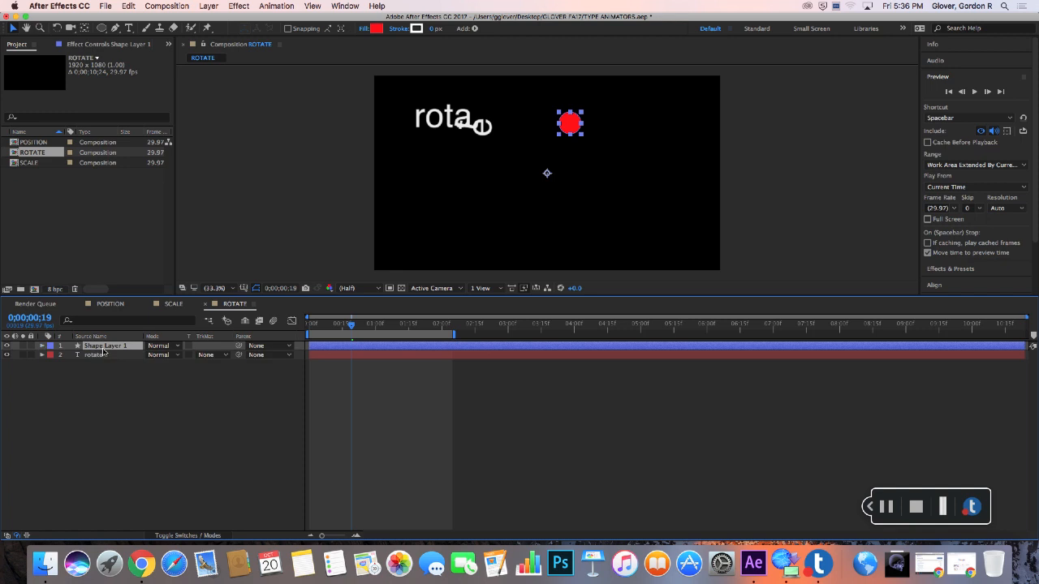
Step: Reveal the circle layer's Position and shift both Offset keyframes of the rotate layer so the first one sits at 0;00;01;07
key("p")
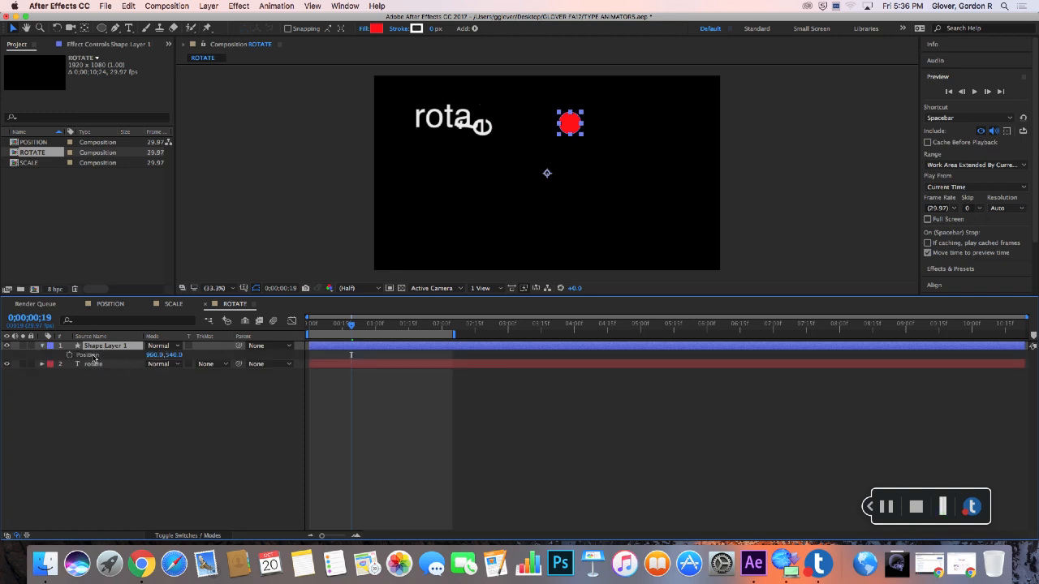
left_click_drag(354, 327, 297, 335)
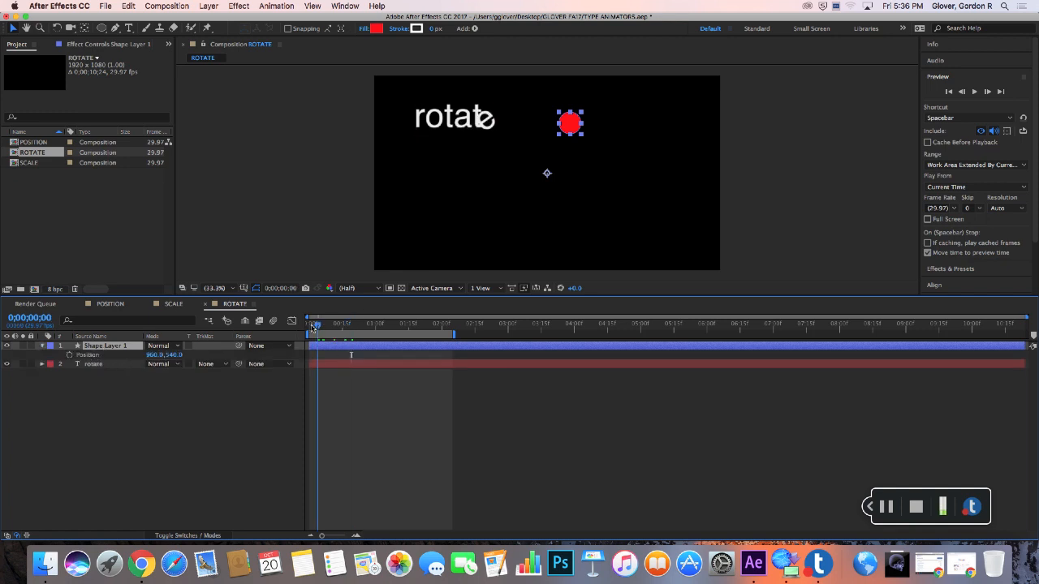
left_click(348, 370)
mouse_move(347, 370)
left_mouse_down()
mouse_move(379, 371)
mouse_move(320, 366)
mouse_move(329, 367)
left_mouse_up()
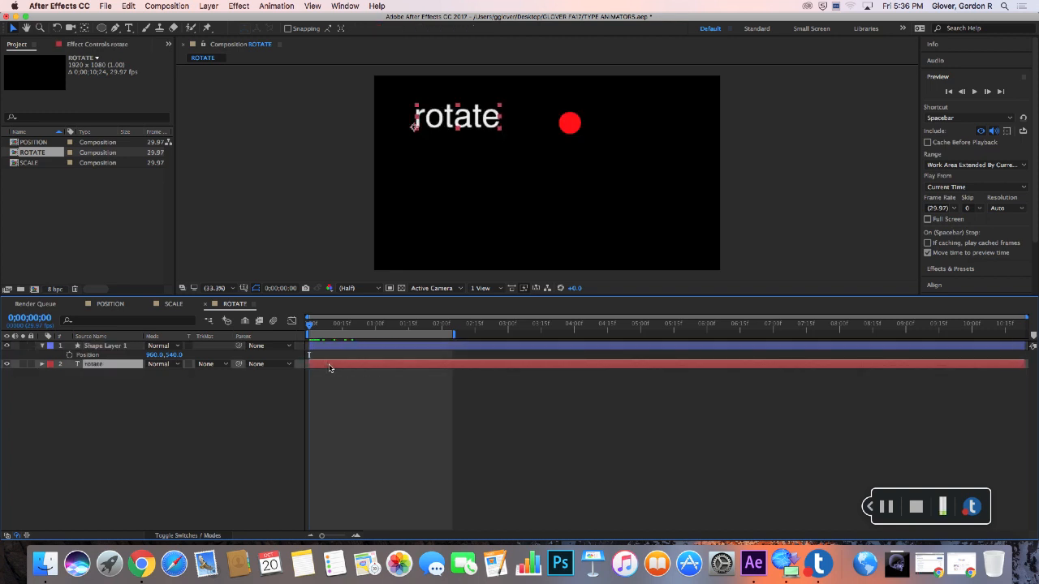
left_click(42, 364)
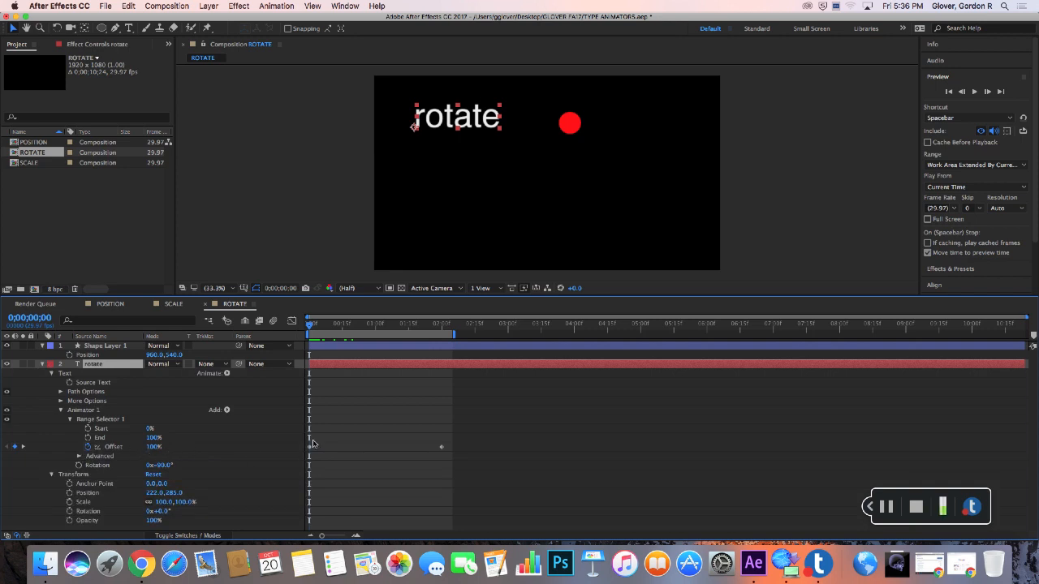
left_click_drag(309, 445, 528, 452)
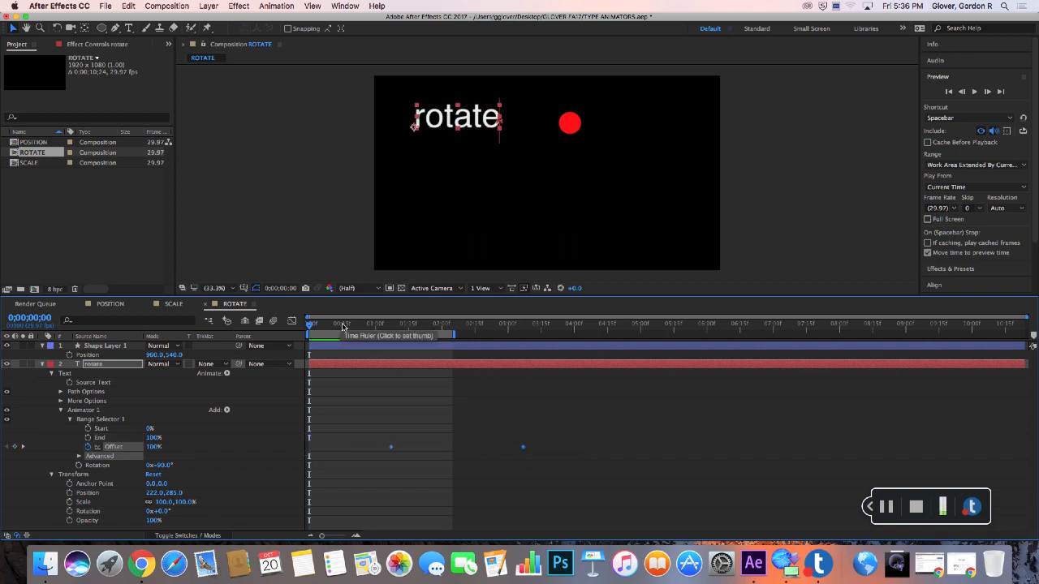
Step: Keyframe the circle's Position to travel from the frame's right edge at 0;00;00;00 to beside the word's last letter at 0;00;01;07
left_click_drag(308, 326, 393, 355)
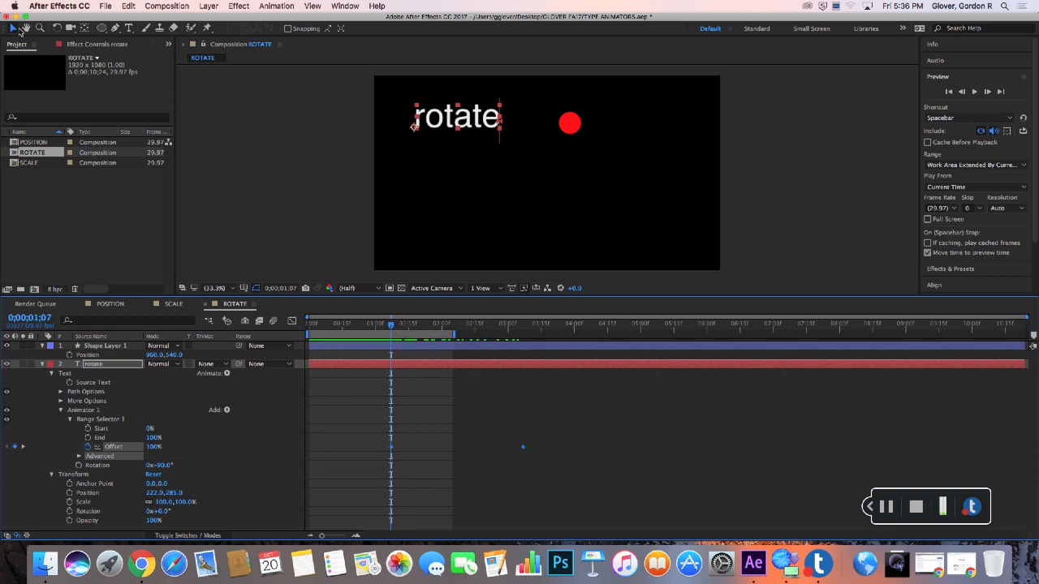
left_click_drag(572, 127, 517, 125)
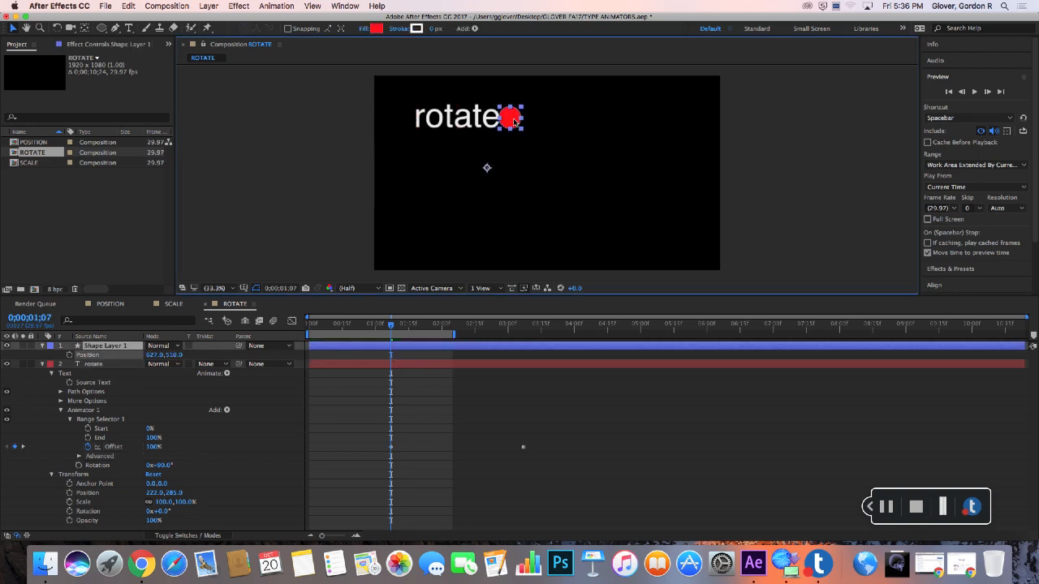
left_click_drag(395, 326, 396, 350)
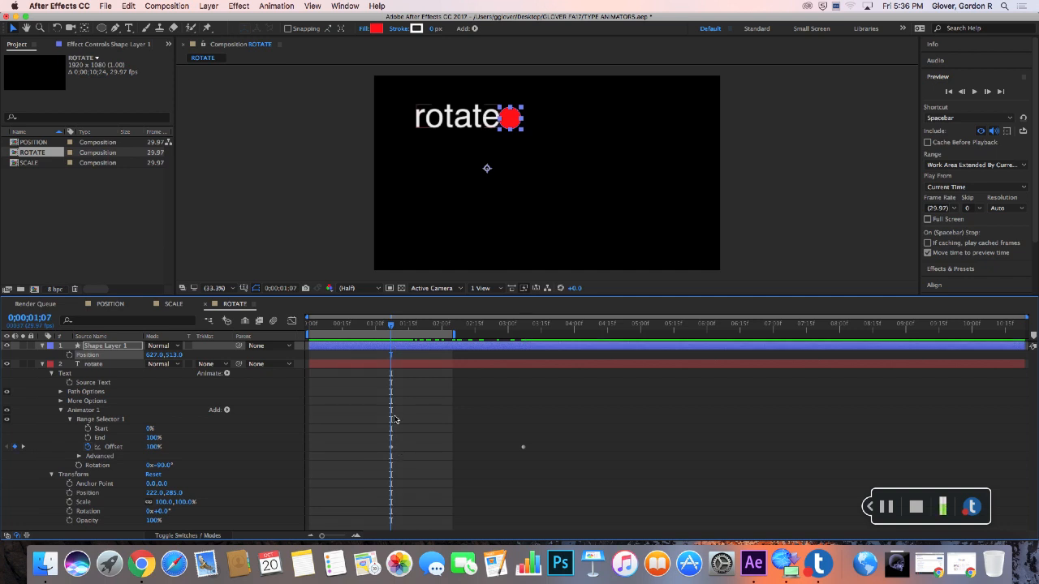
left_click(71, 356)
left_click_drag(396, 330, 315, 327)
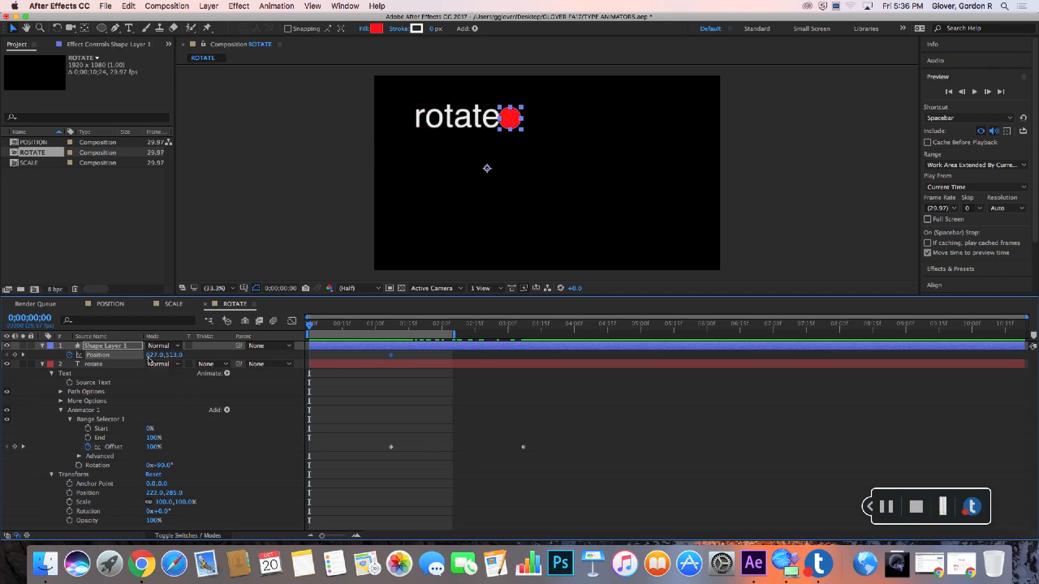
left_click_drag(163, 356, 815, 352)
Step: Scrub through the combined animation and extend the work area to end just past the last Offset keyframe
left_click_drag(311, 329, 583, 331)
left_click_drag(528, 348, 538, 348)
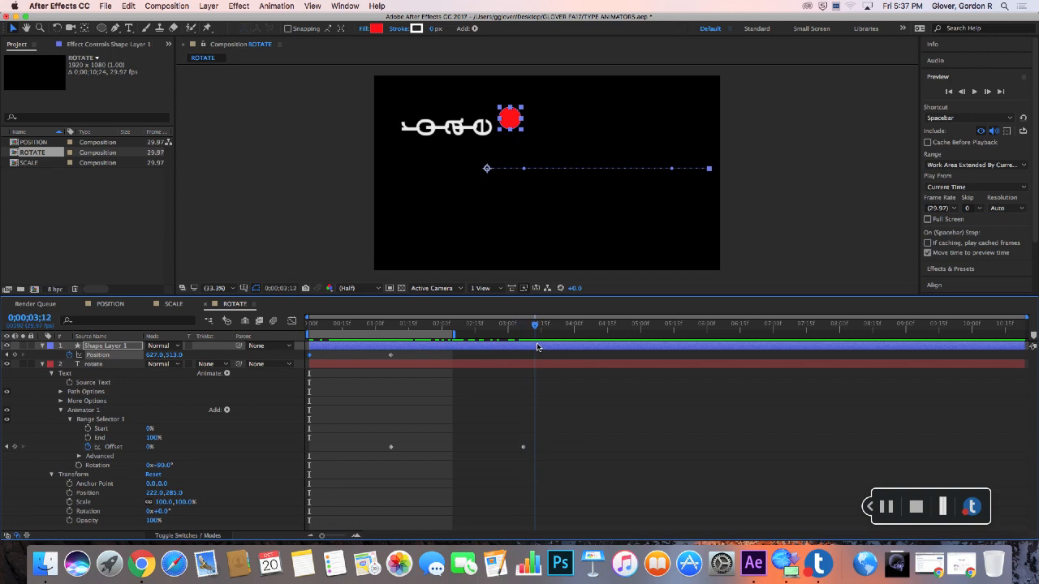
left_click_drag(456, 335, 545, 337)
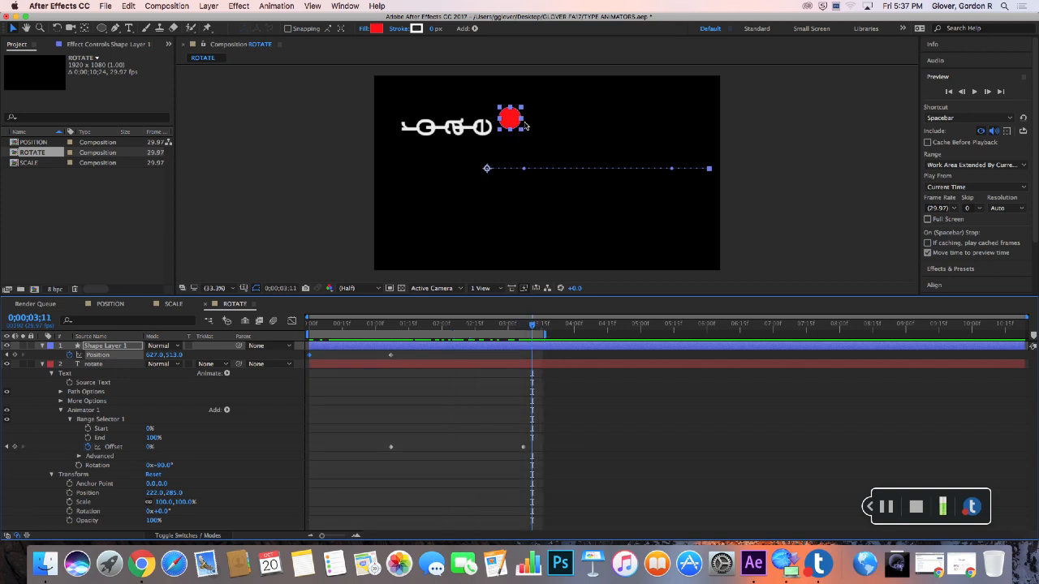
left_click(421, 29)
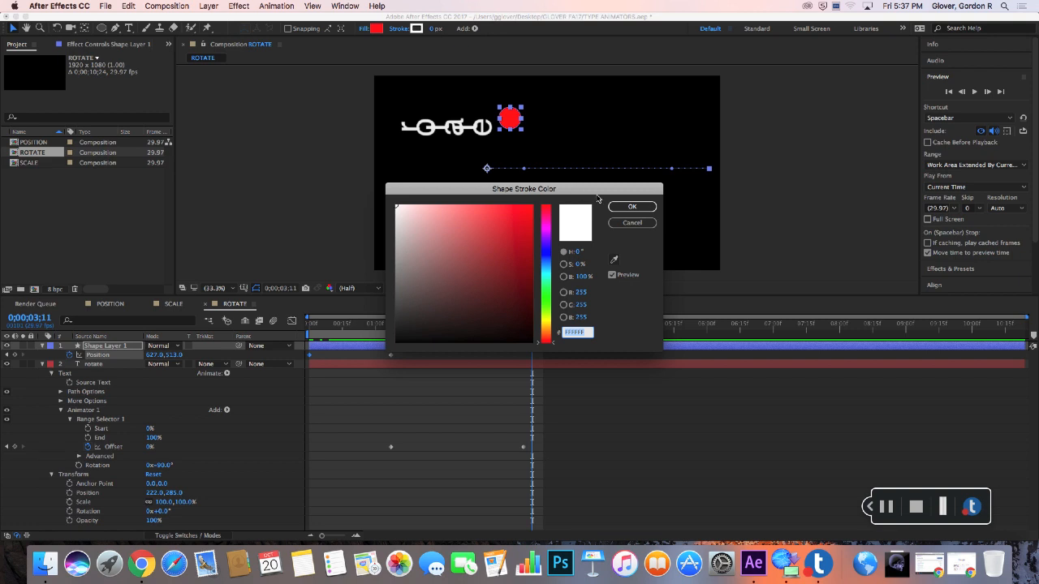
left_click(644, 225)
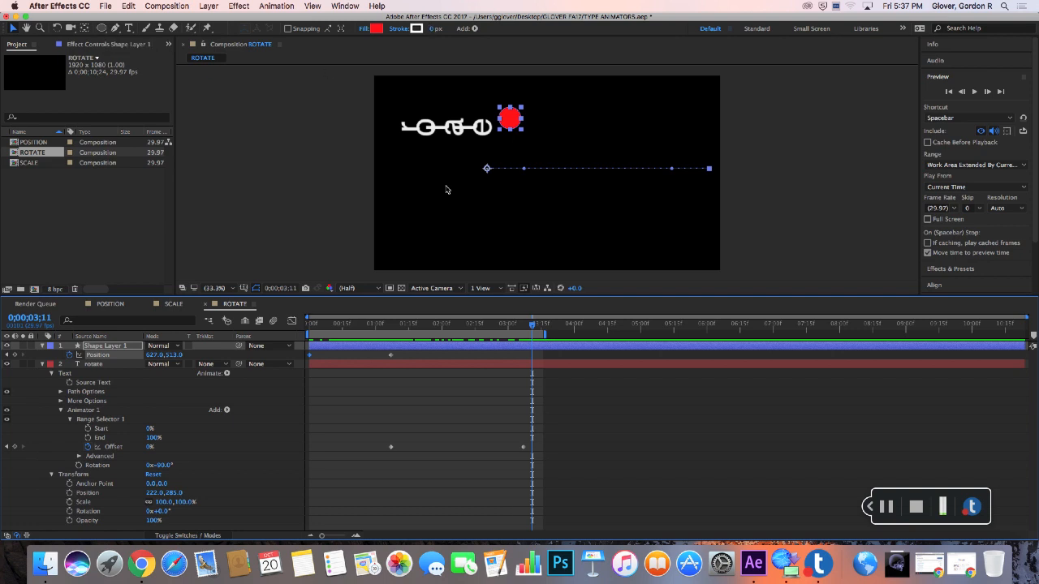
Step: Play back the animation of the circle reaching the word and the letters rotating, with the whole composition in view
left_click_drag(346, 325, 317, 326)
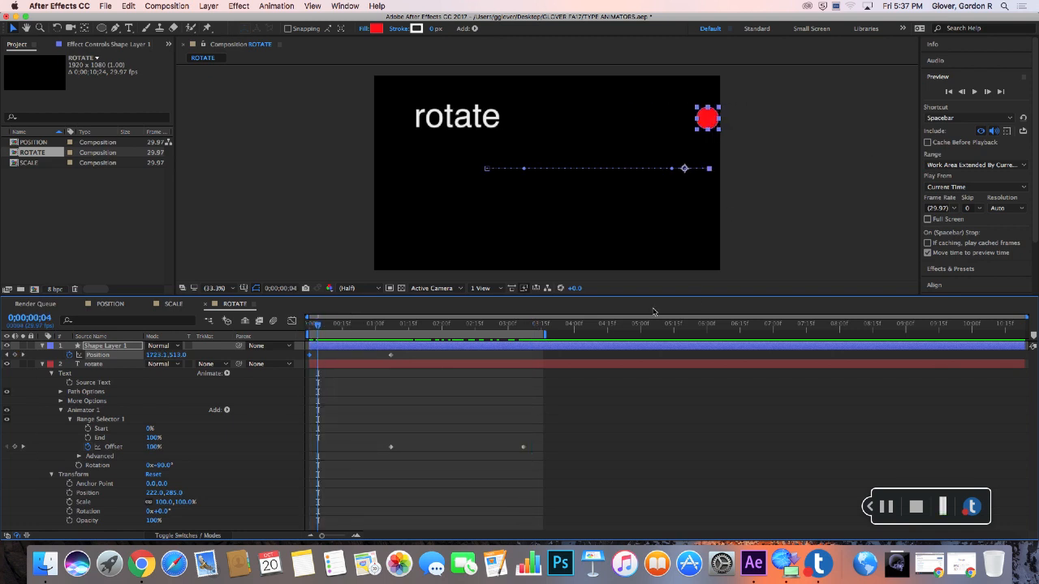
left_click(762, 246)
key("/")
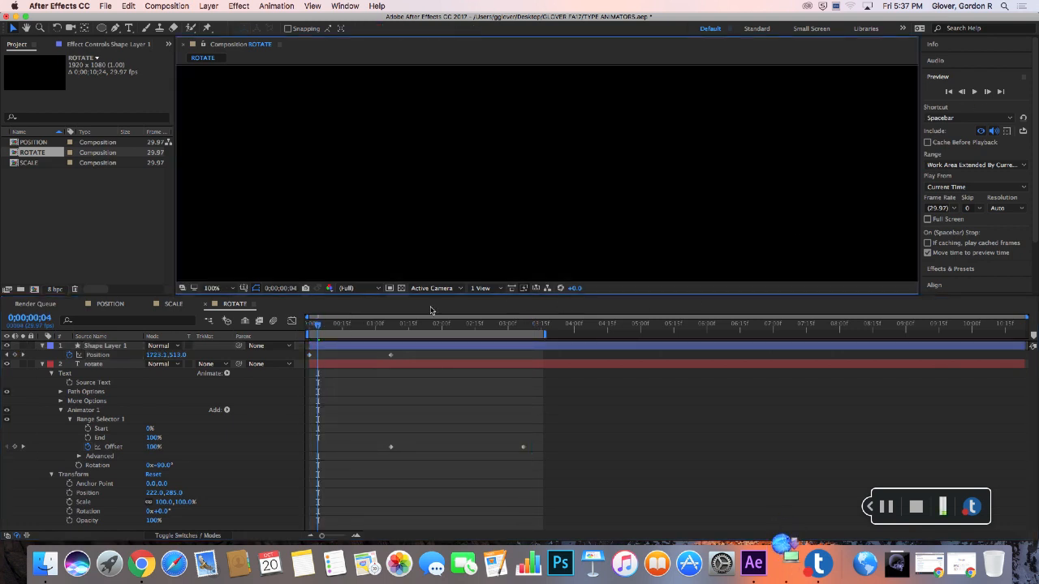
left_click(974, 91)
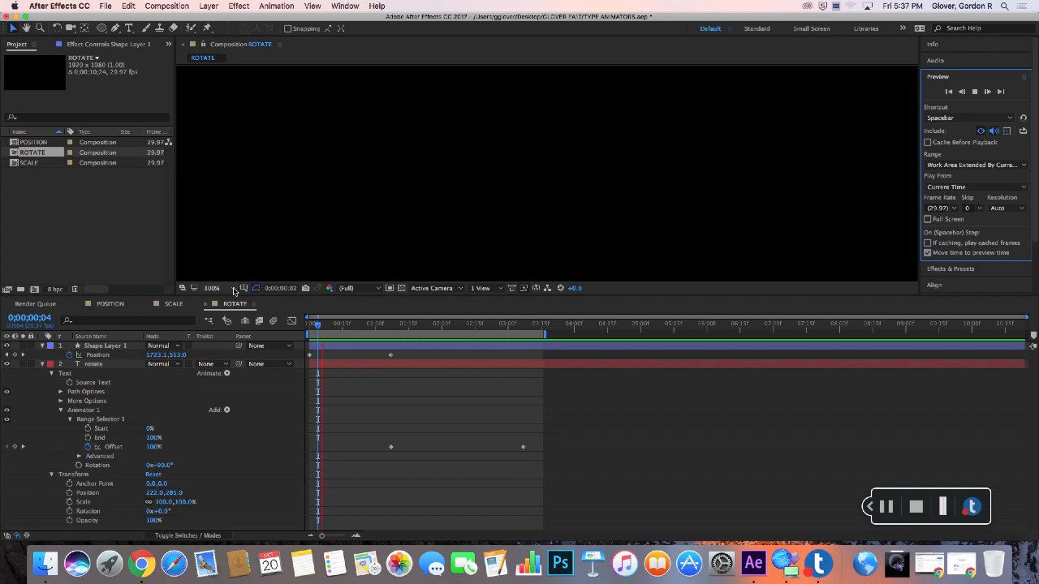
left_click(234, 290)
left_click(234, 299)
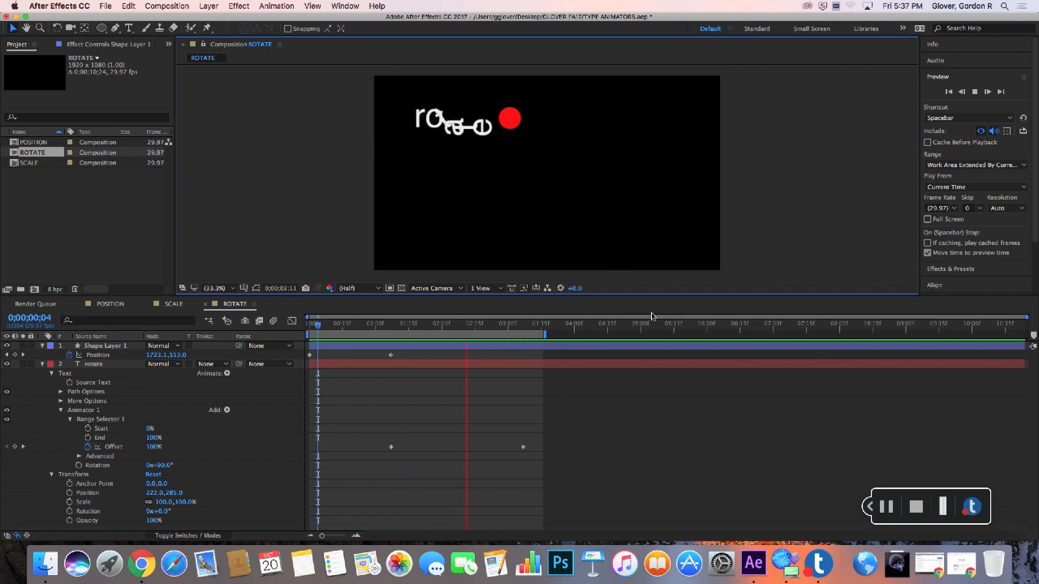
key("space")
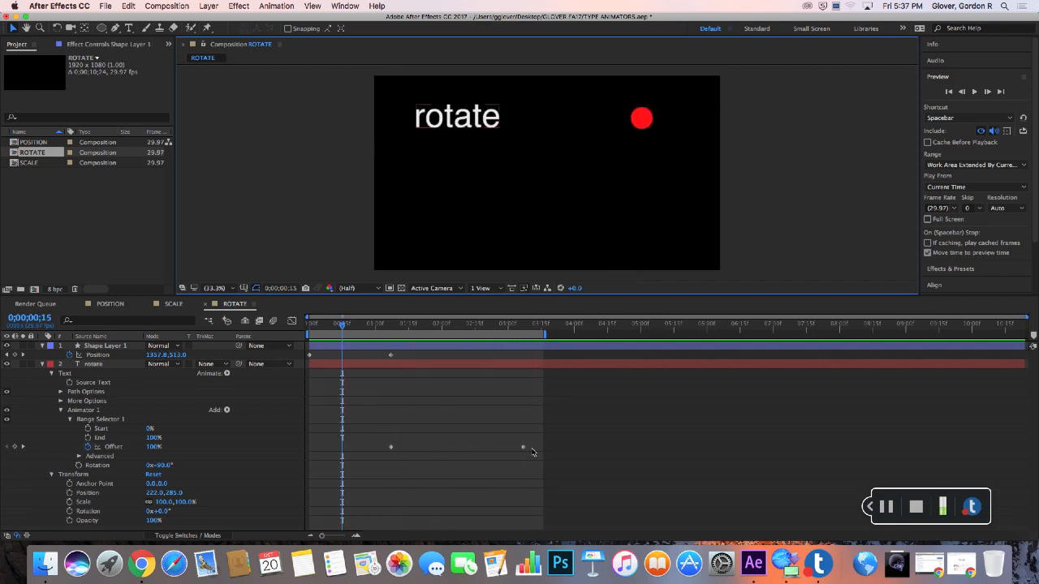
Step: Move the last Offset keyframe closer to the first one to speed up the rotation, and play back the result
left_click_drag(528, 448, 434, 449)
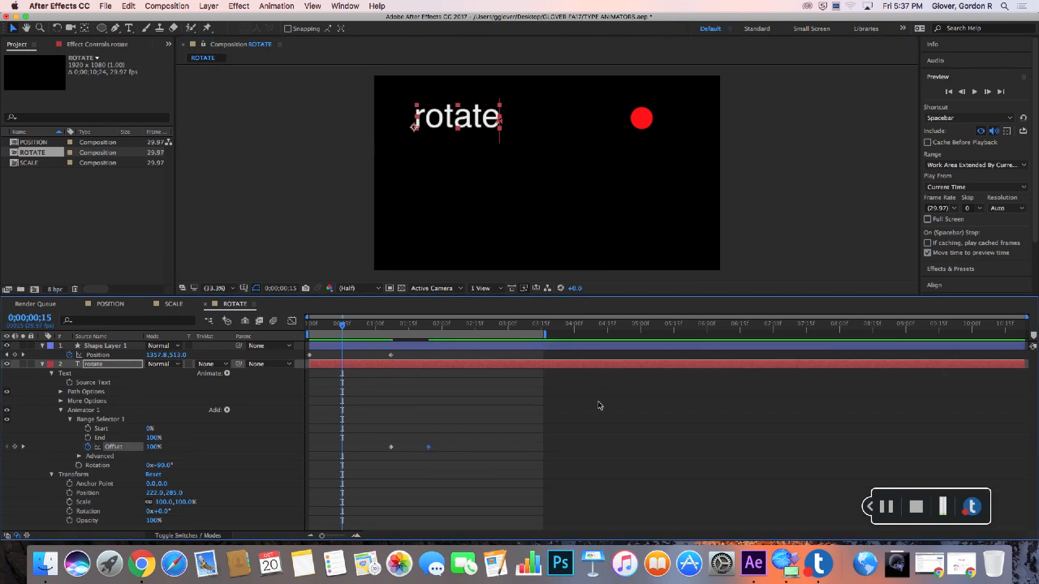
left_click(977, 93)
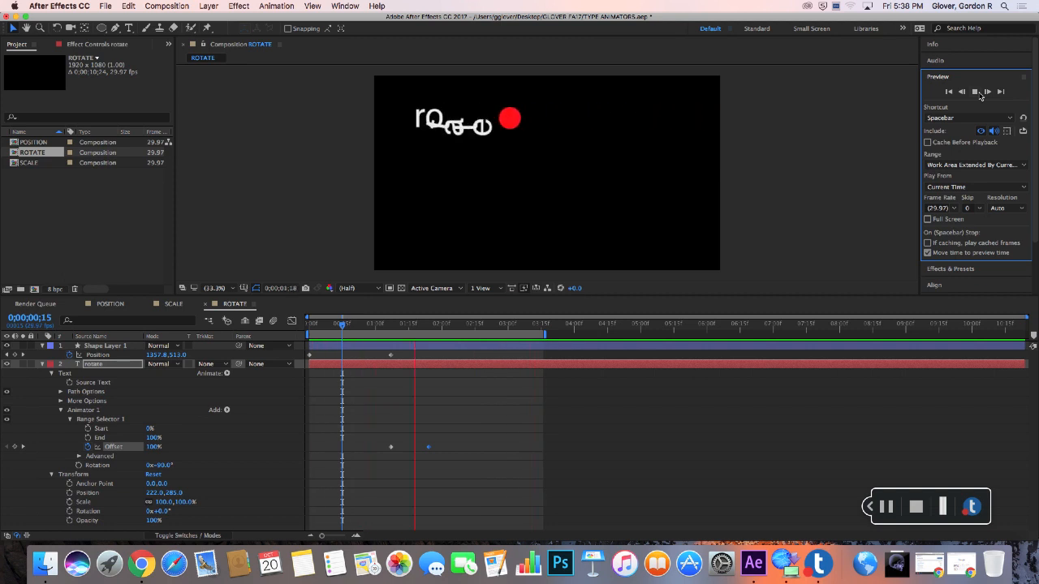
left_click(977, 92)
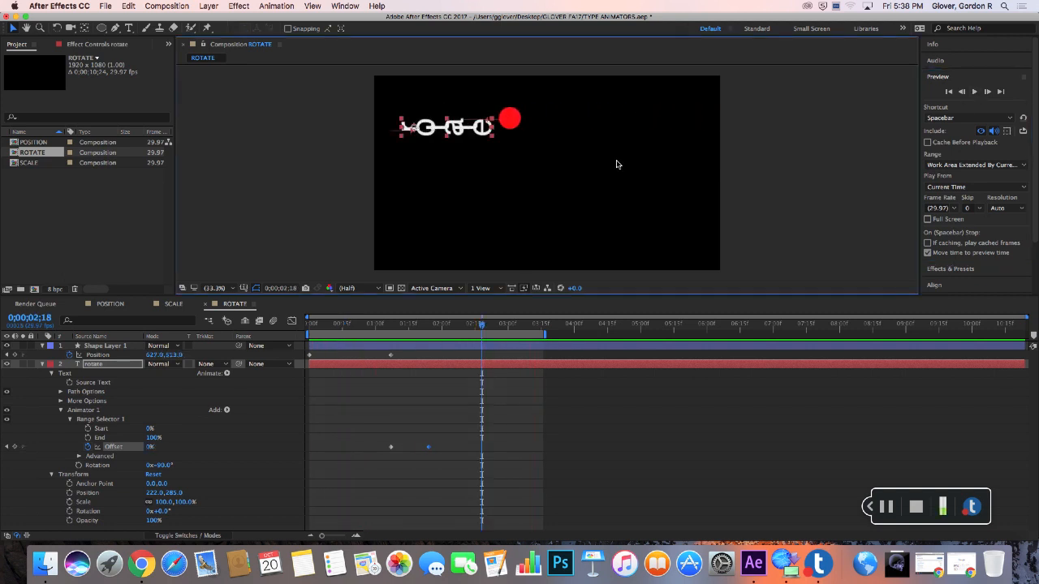
Step: Scrub from 0;00;00;26 to 0;00;02;07 to review the faster letter rotation with the whole composition in view
scroll(617, 164, "up", 2)
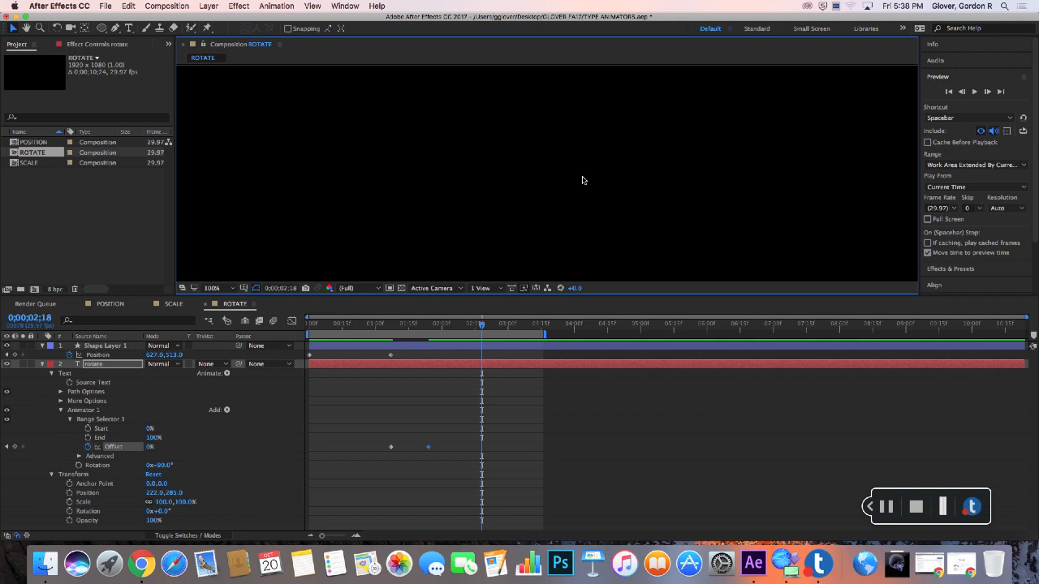
left_click(892, 509)
left_click_drag(482, 326, 367, 335)
left_click(219, 289)
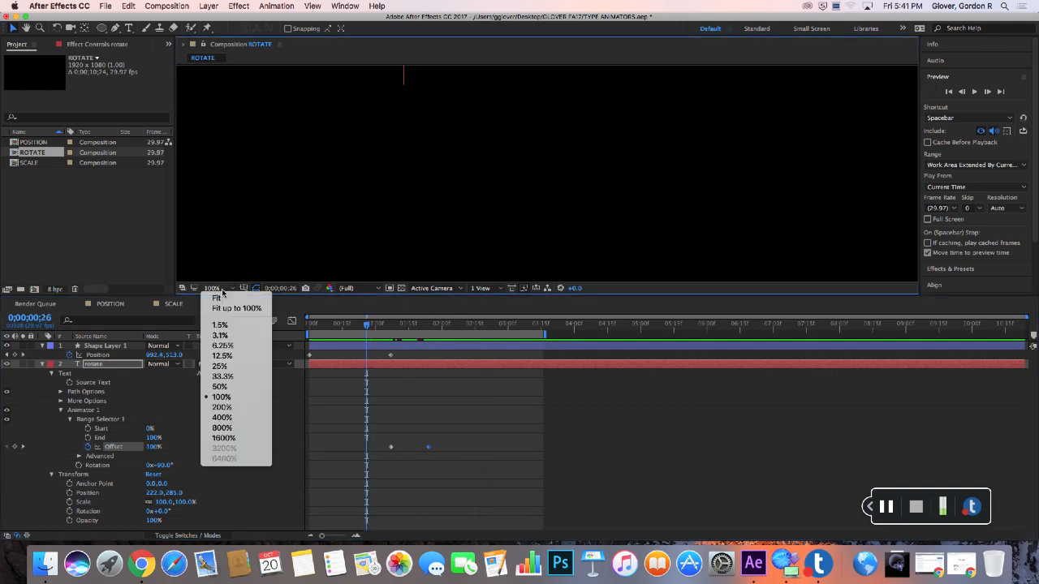
left_click(221, 298)
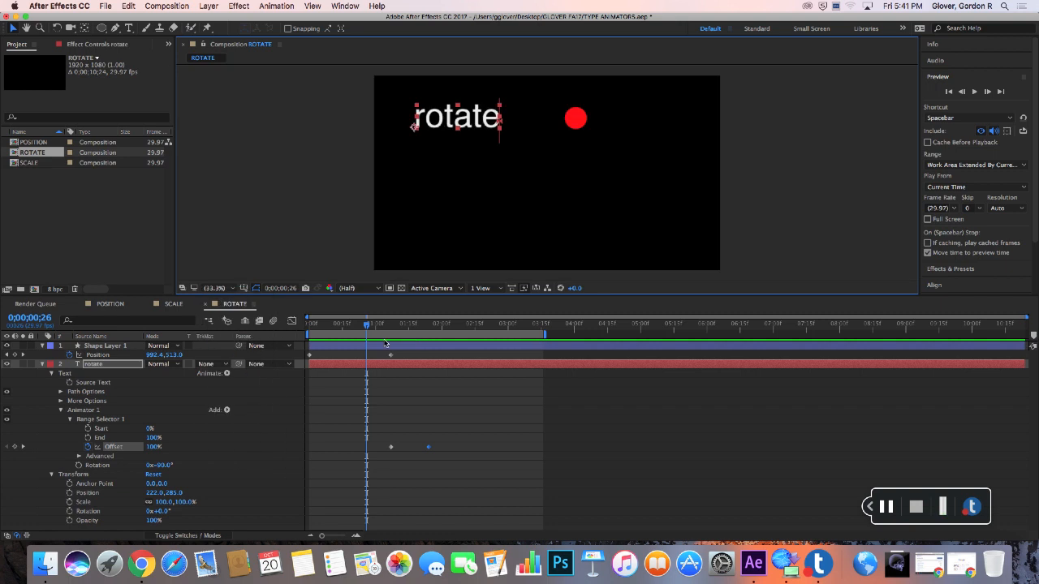
left_click_drag(371, 328, 459, 332)
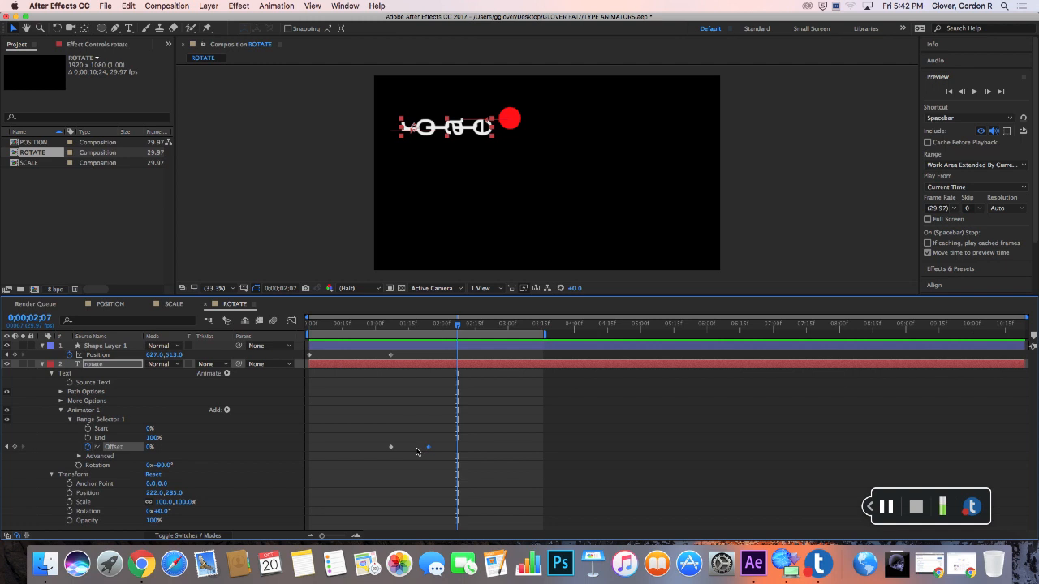
Step: Delete the circle shape layer and remove Animator 1 from the rotate text layer
left_click(107, 346)
key("Delete")
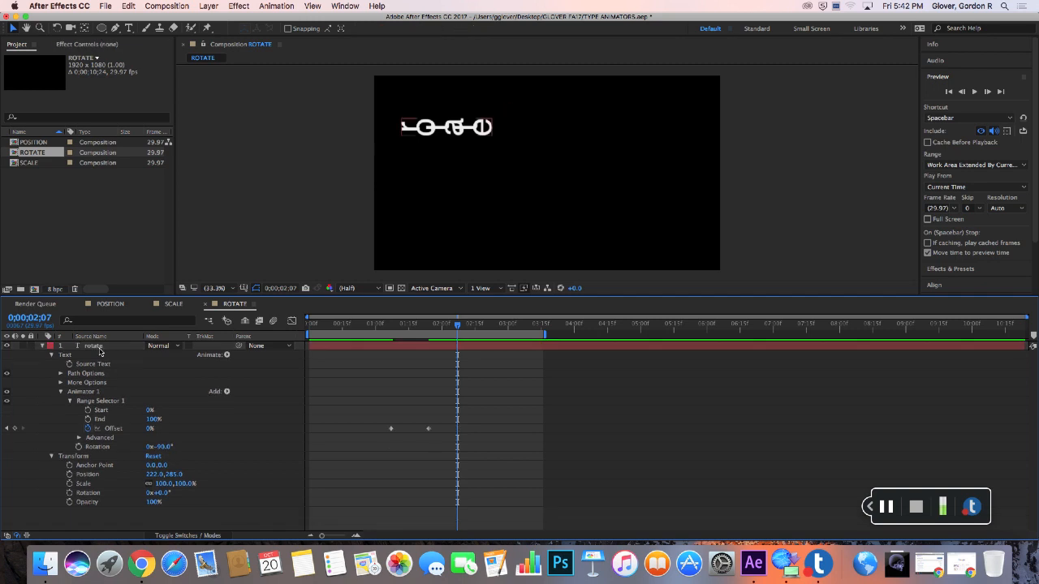
left_click(96, 346)
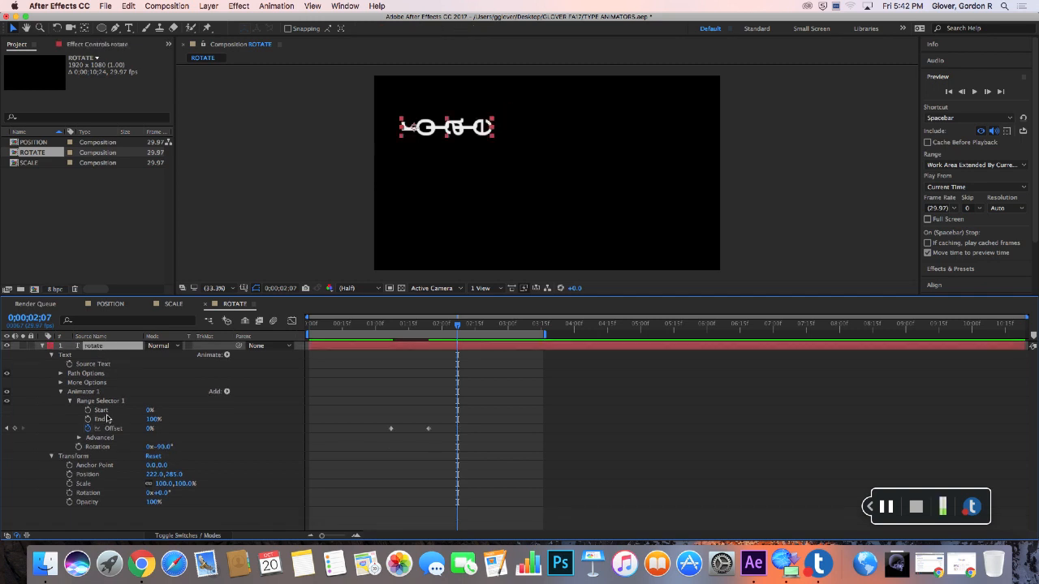
left_click(96, 393)
key("Delete")
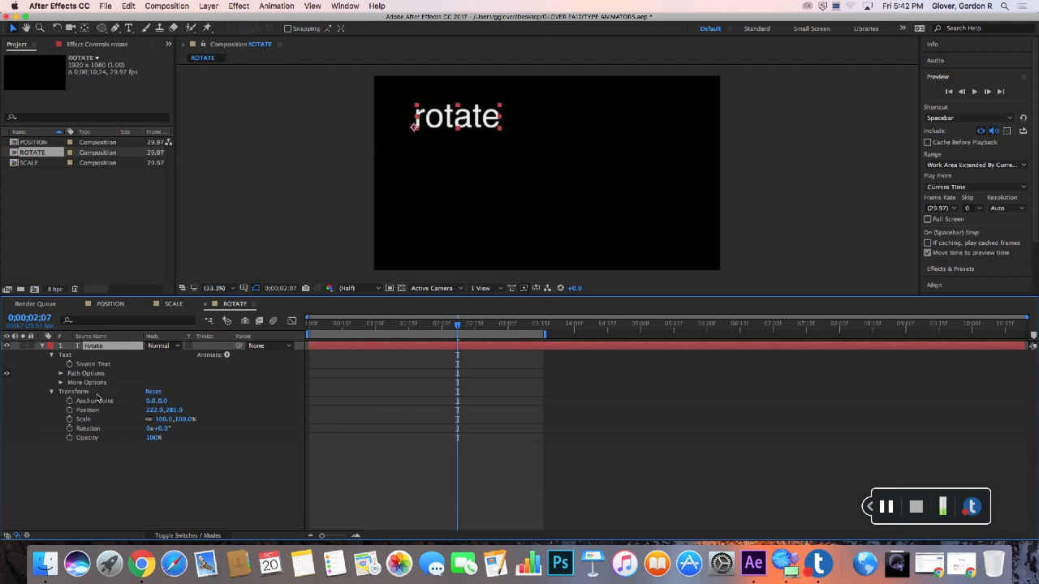
Step: Return to the first frame and add a Rotation text animator to the rotate layer
left_click_drag(461, 326, 310, 324)
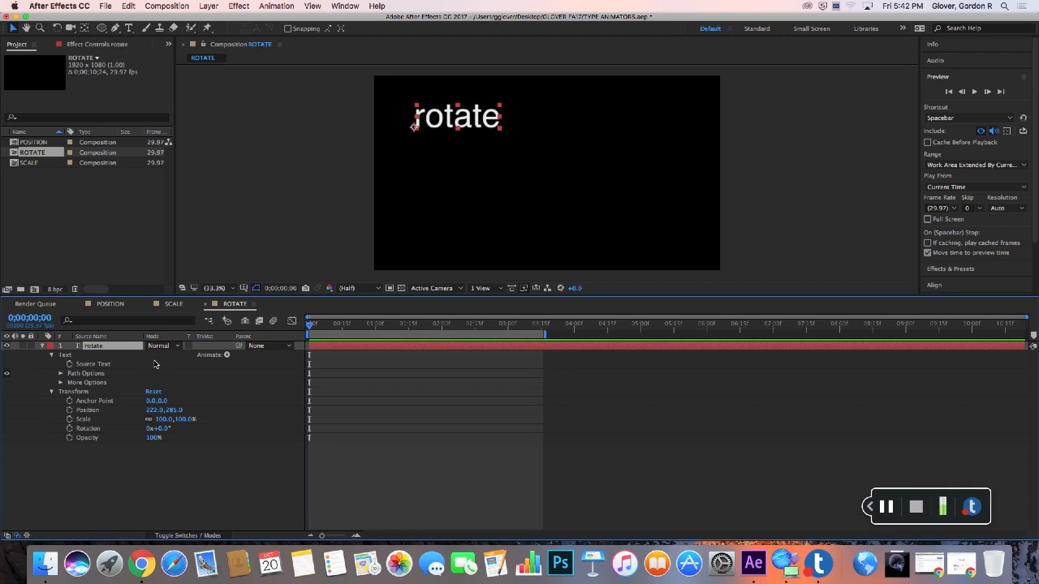
left_click(47, 348)
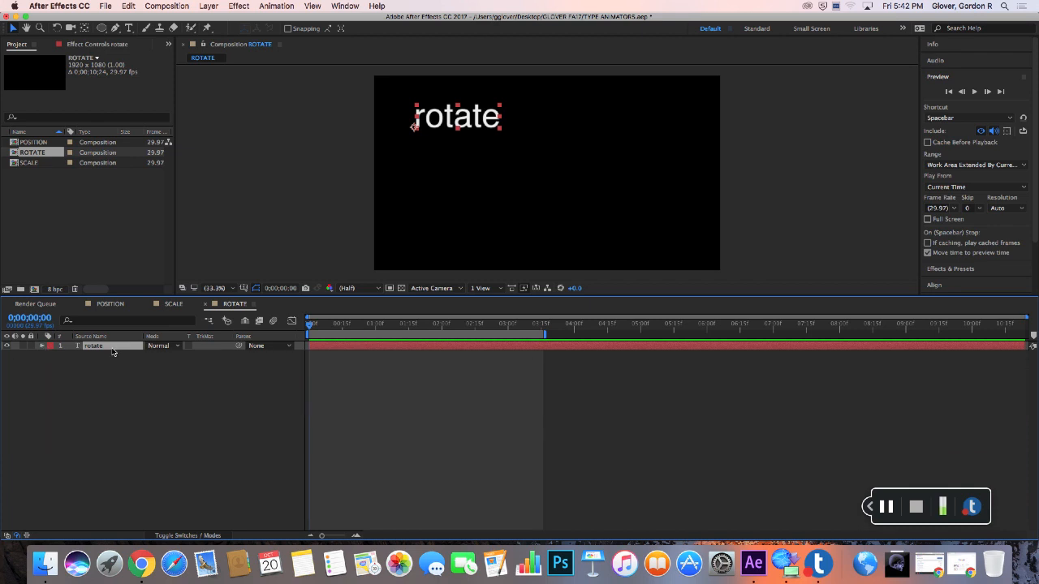
key("r")
left_click(284, 7)
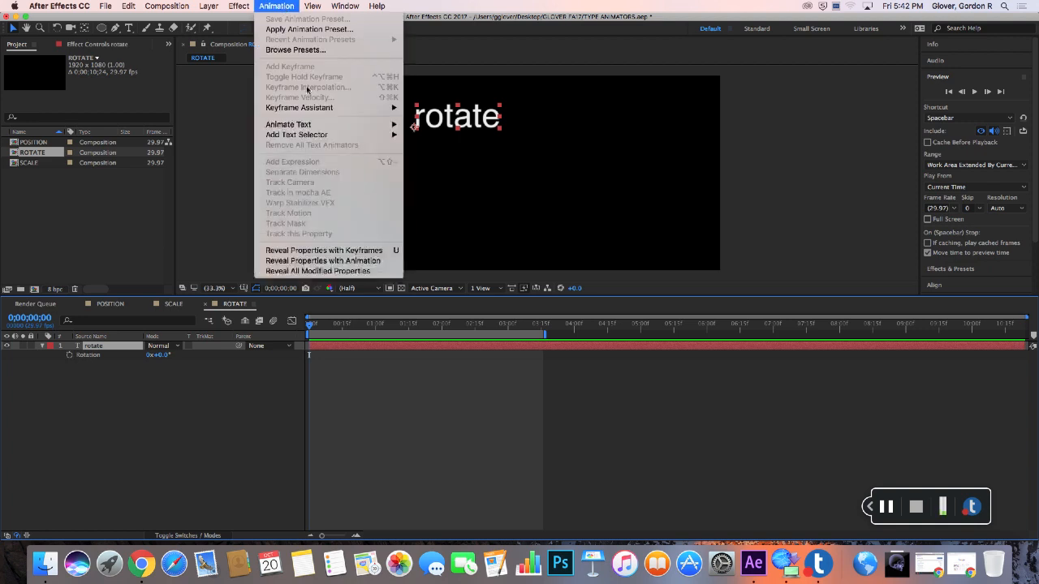
mouse_move(317, 124)
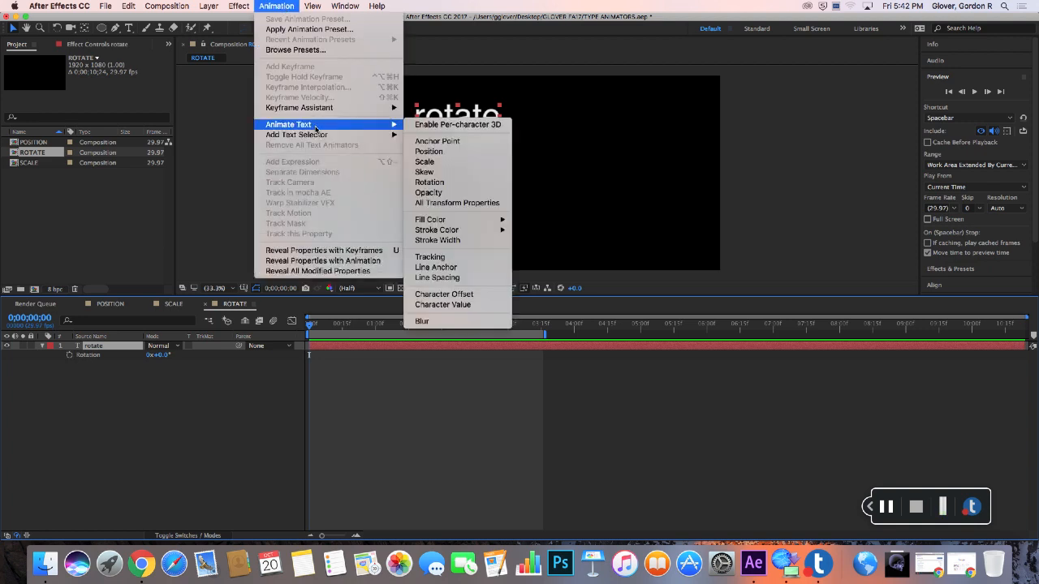
left_click(430, 182)
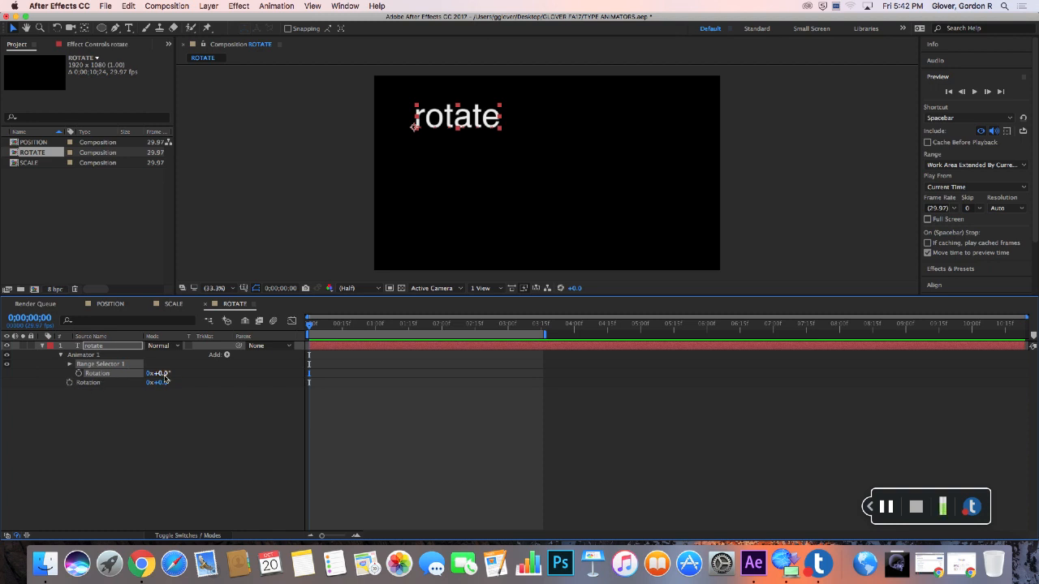
Step: Set the new animator's Rotation to -90° and expand Range Selector 1
left_click(159, 373)
type("-13")
key("Return")
left_click_drag(161, 374, 126, 385)
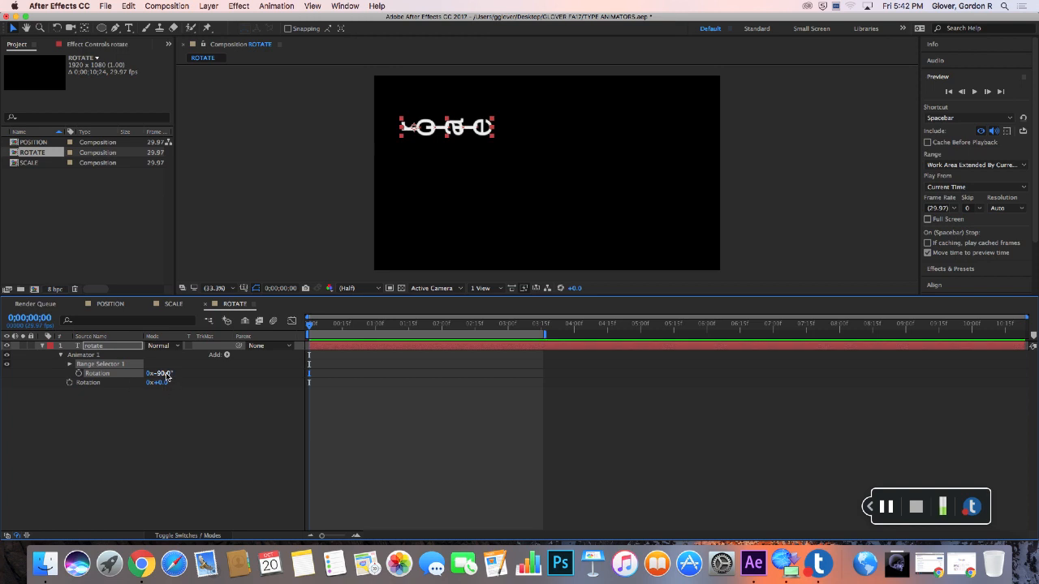
left_click(165, 374)
key("Return")
left_click(69, 364)
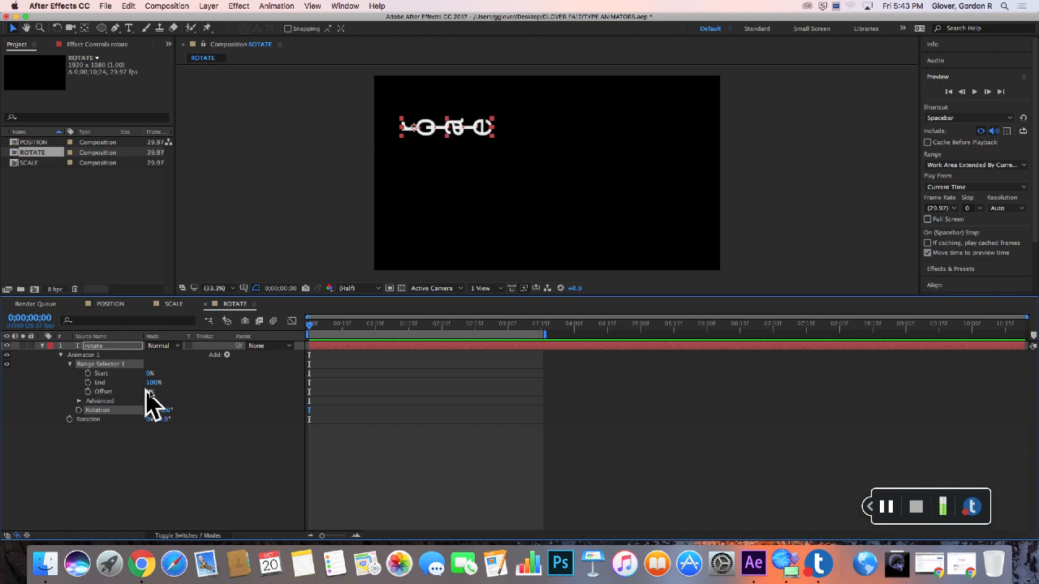
Step: Animate Range Selector 1's Offset with keyframes from 0% at the first frame to 100% at 0;00;02;00
mouse_move(150, 395)
left_mouse_down()
mouse_move(186, 394)
mouse_move(165, 397)
left_mouse_up()
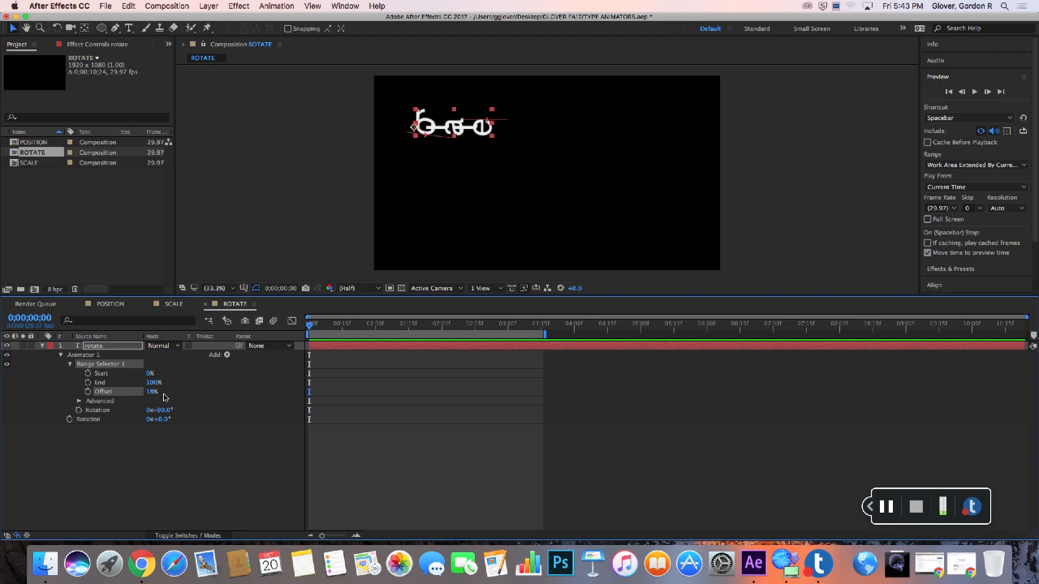
key("super+z")
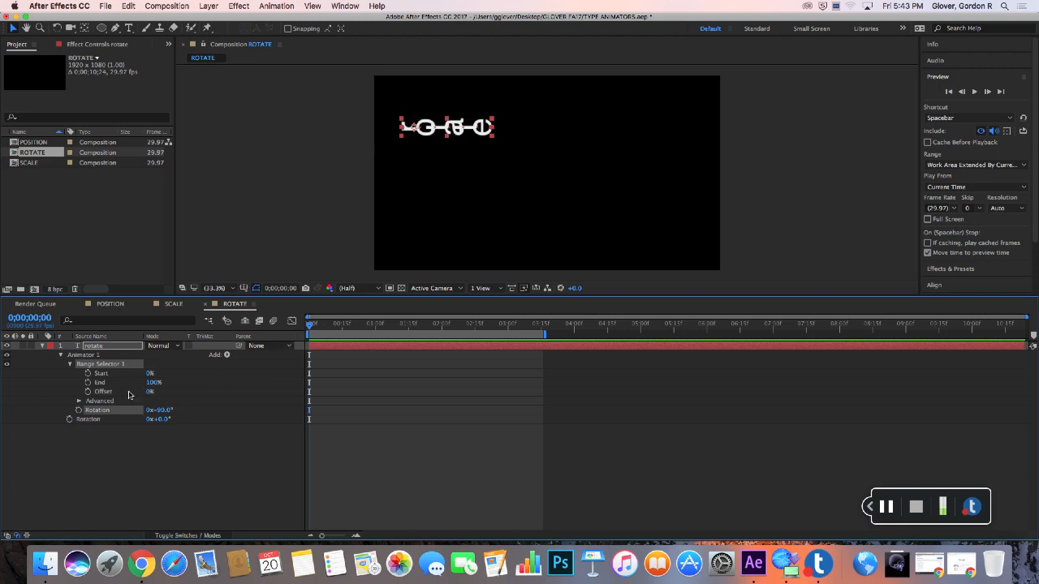
left_click(94, 393)
left_click_drag(313, 328, 447, 328)
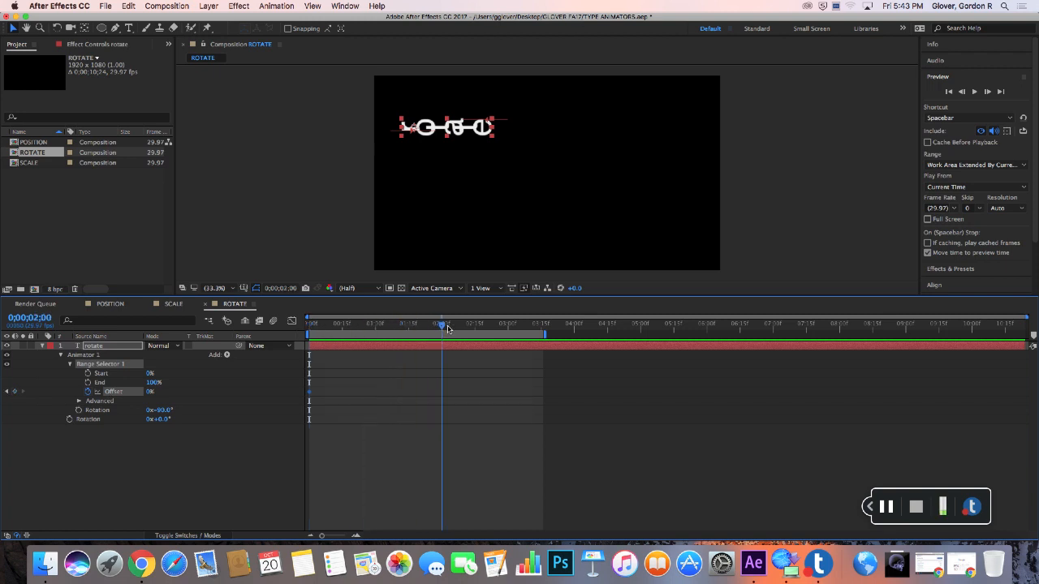
left_click_drag(153, 395, 206, 394)
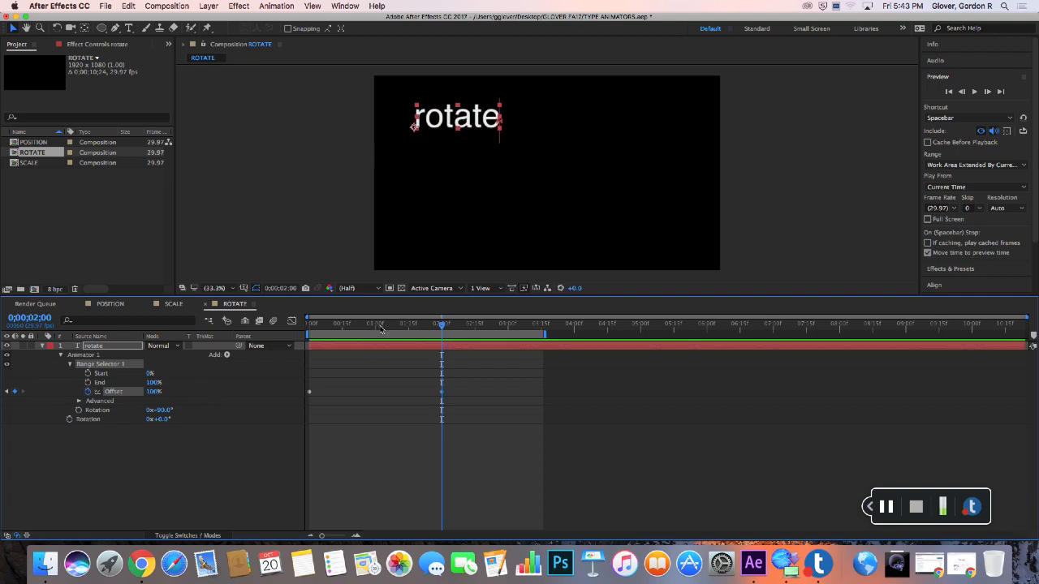
Step: Scrub between the first frame and 0;00;02;00 and play the preview to review the letter rotation
left_click_drag(381, 328, 278, 326)
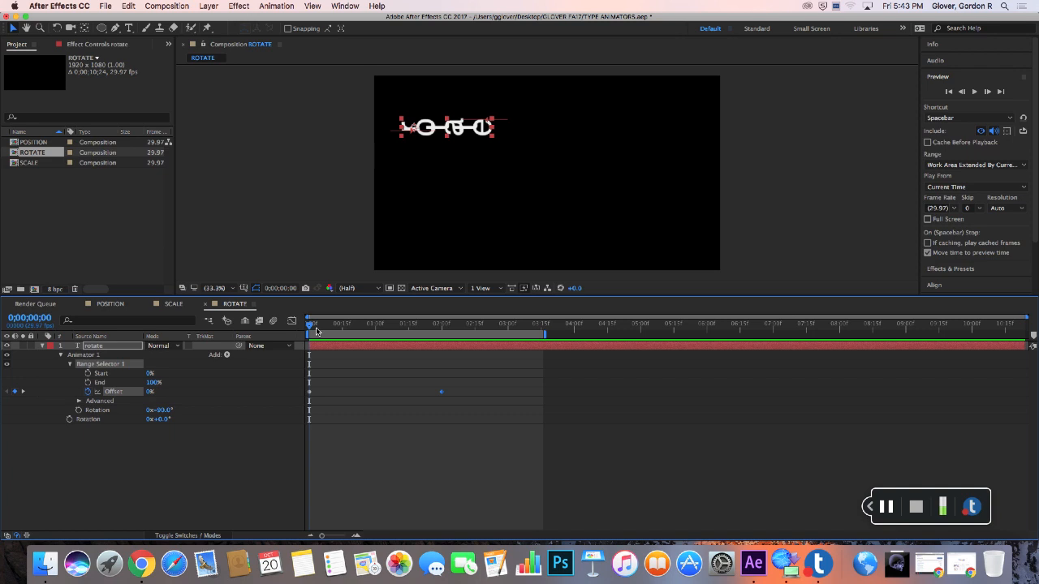
left_click_drag(315, 331, 439, 329)
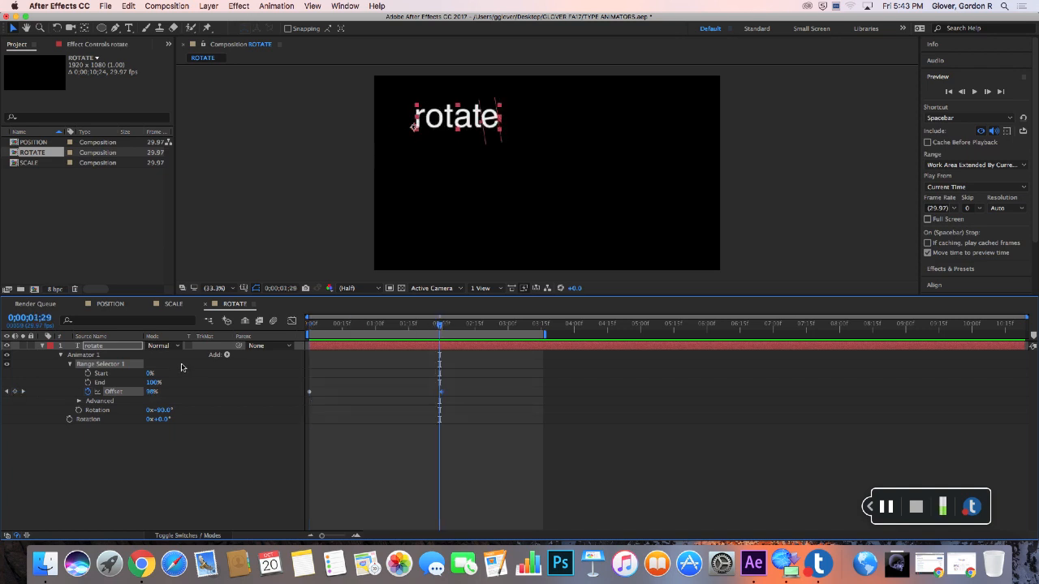
left_click(443, 326)
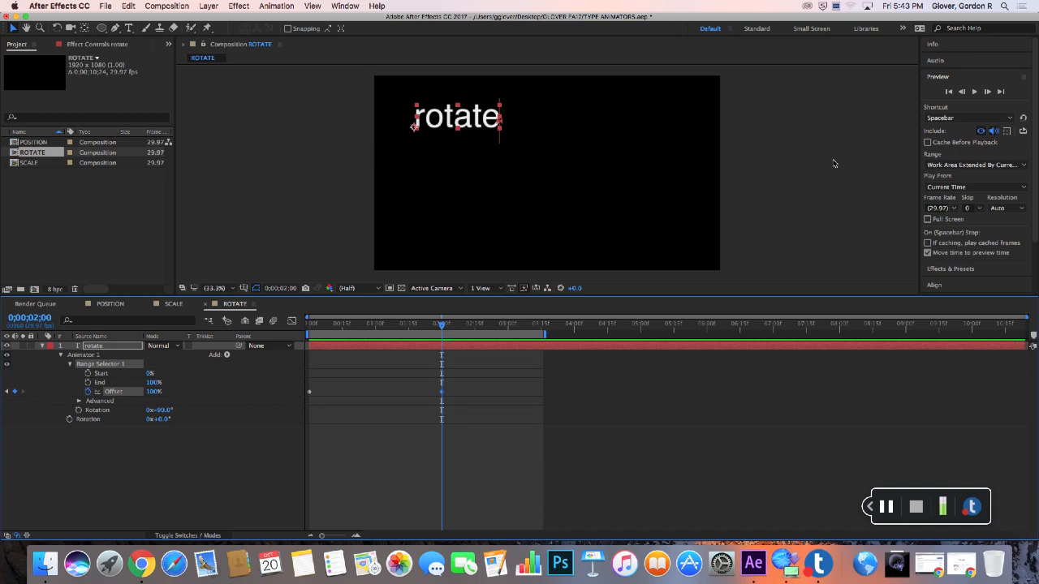
left_click(974, 92)
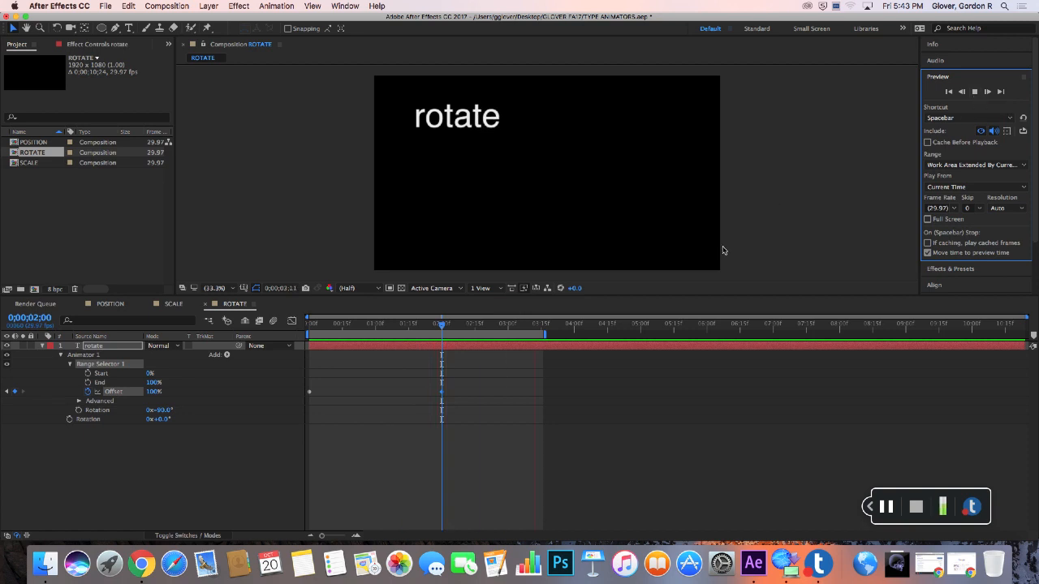
key("space")
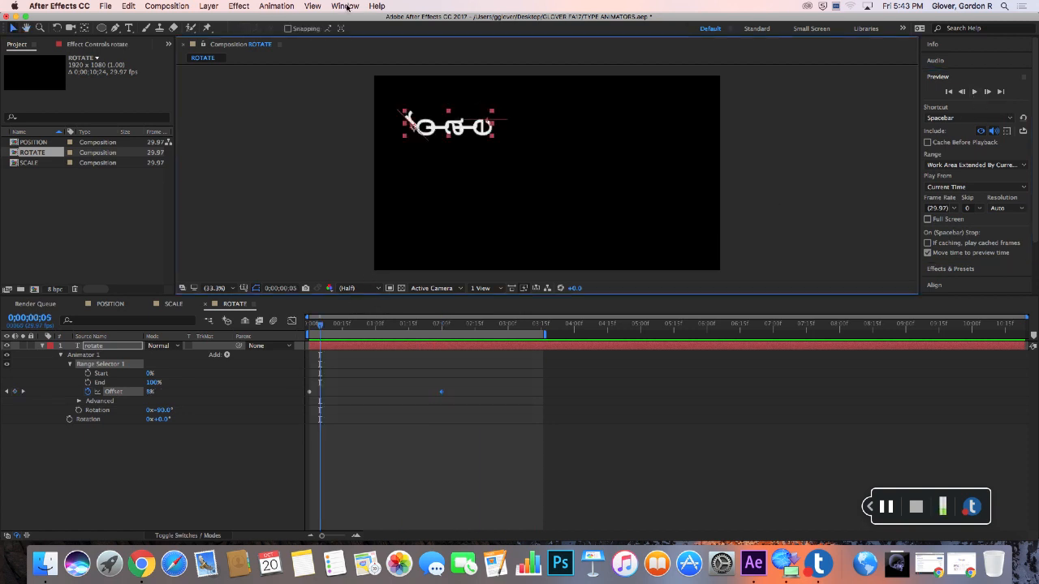
Step: Select both Offset keyframes and apply Time-Reverse Keyframes to them
left_click(282, 7)
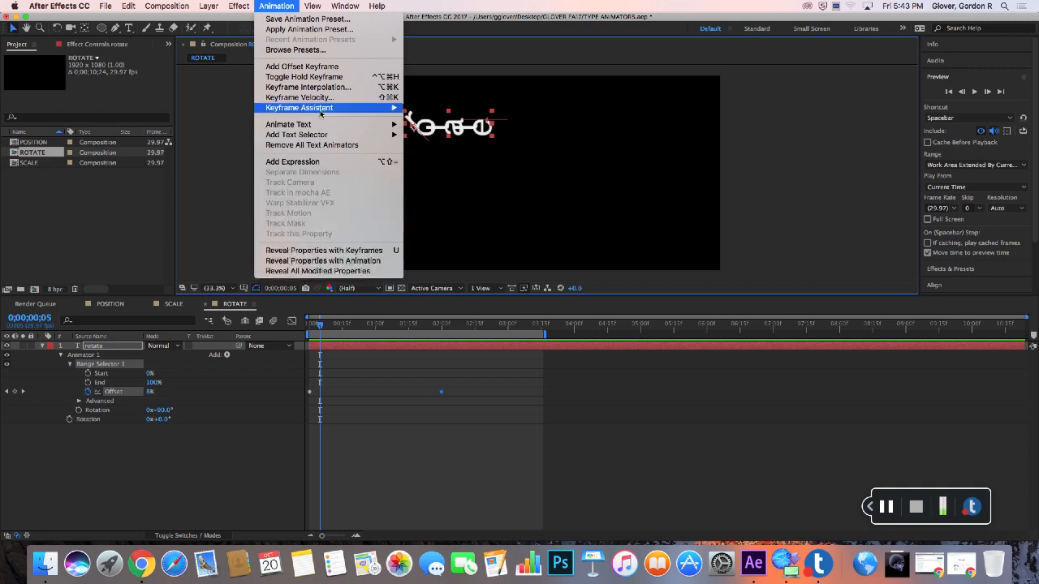
mouse_move(322, 114)
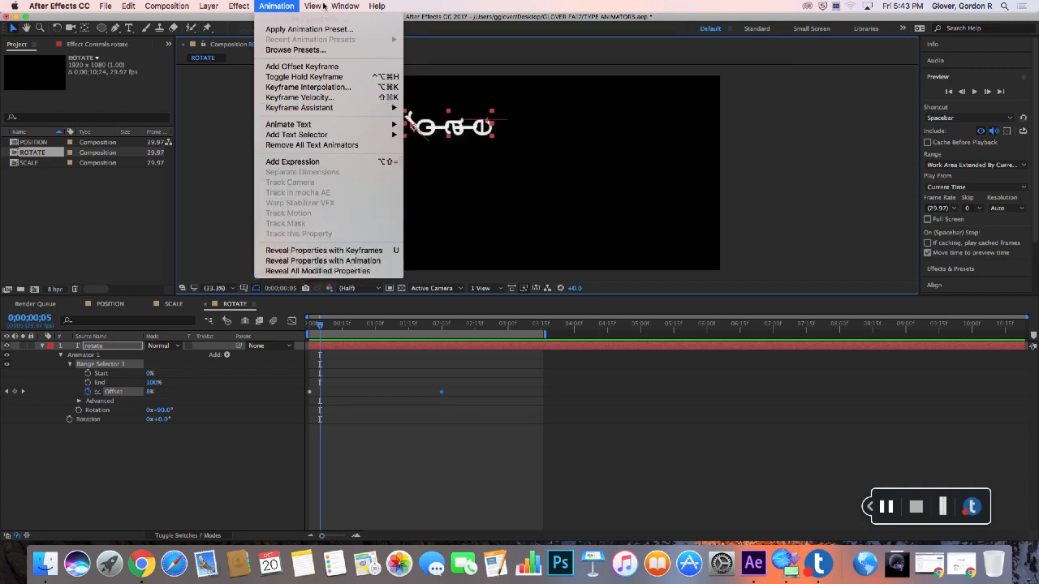
left_click(285, 6)
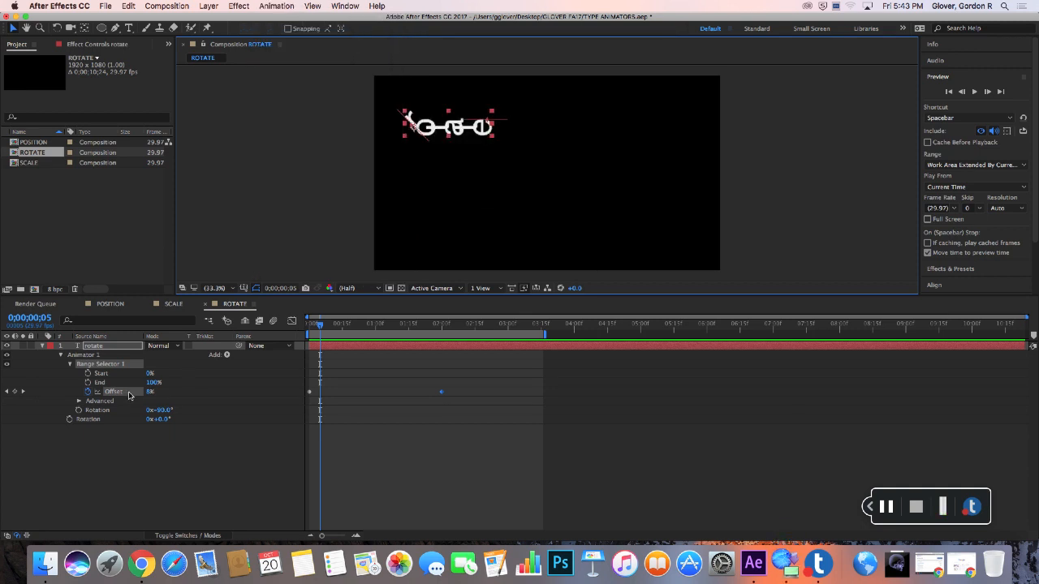
left_click_drag(289, 382, 475, 412)
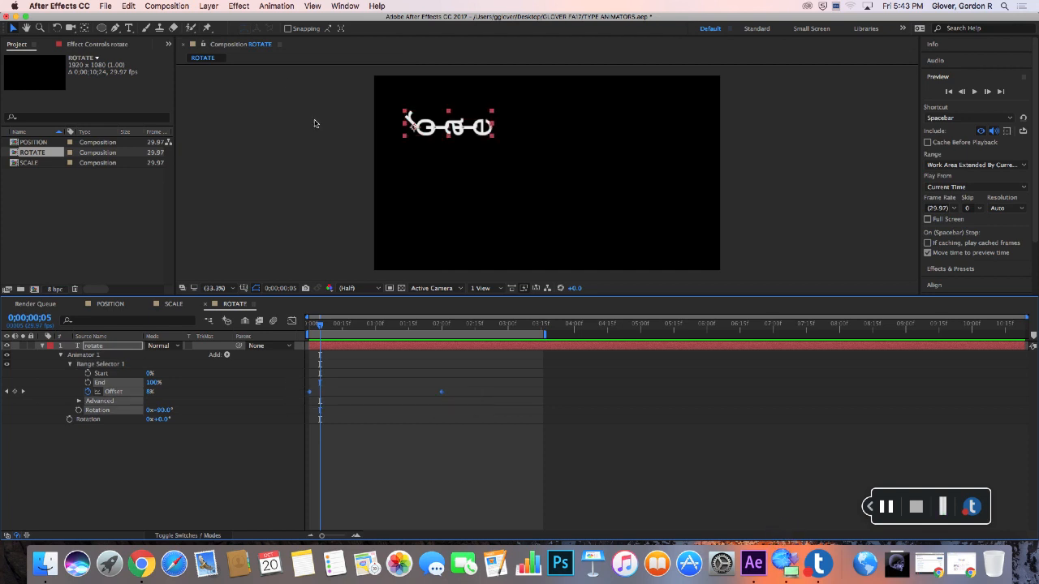
left_click(277, 6)
mouse_move(297, 107)
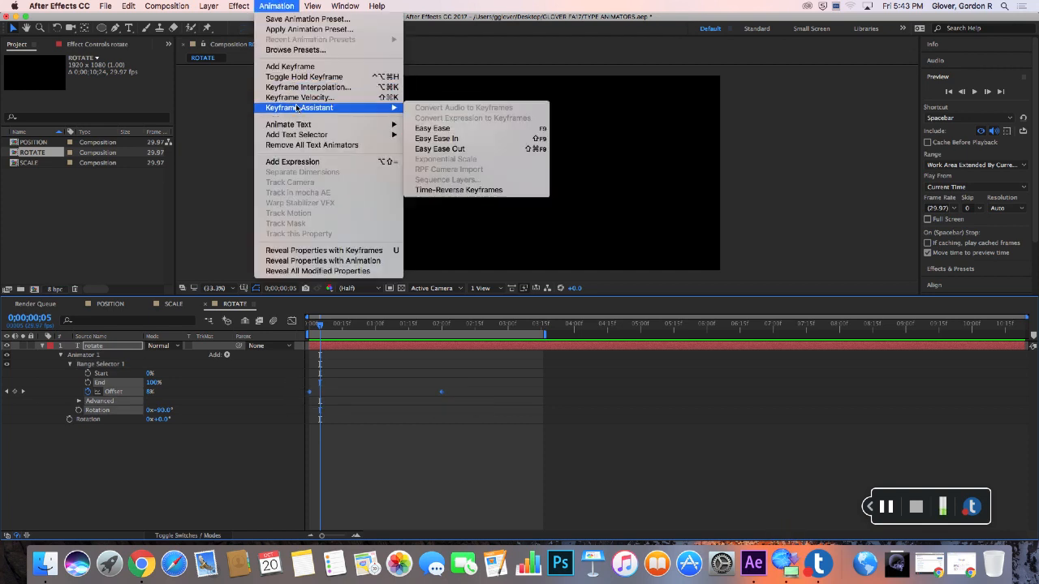
left_click(510, 189)
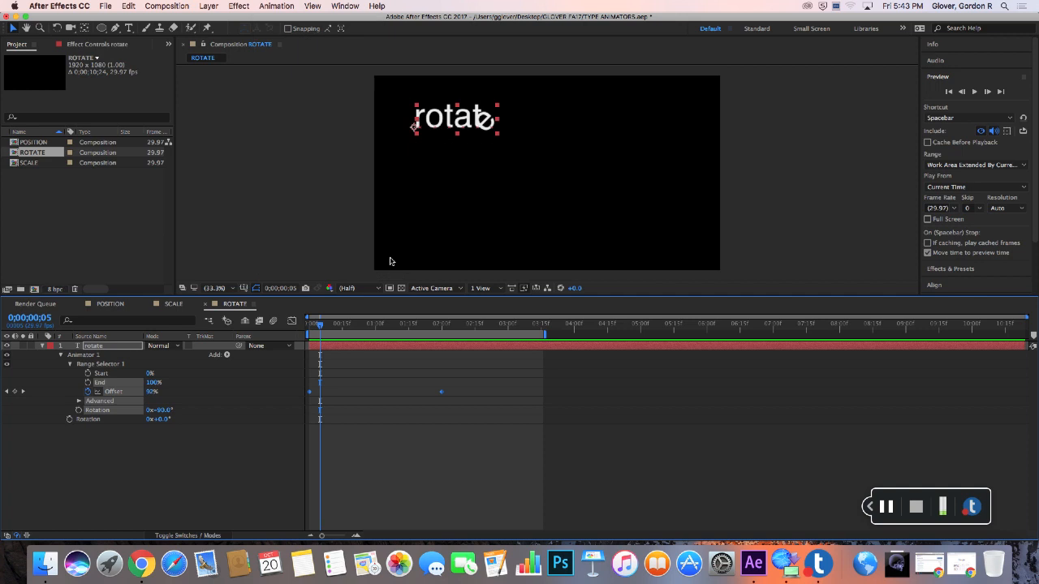
Step: Scrub between the first frame and 0;00;02;11 to review the reversed letter rotation
left_click(314, 327)
left_click_drag(306, 326, 474, 334)
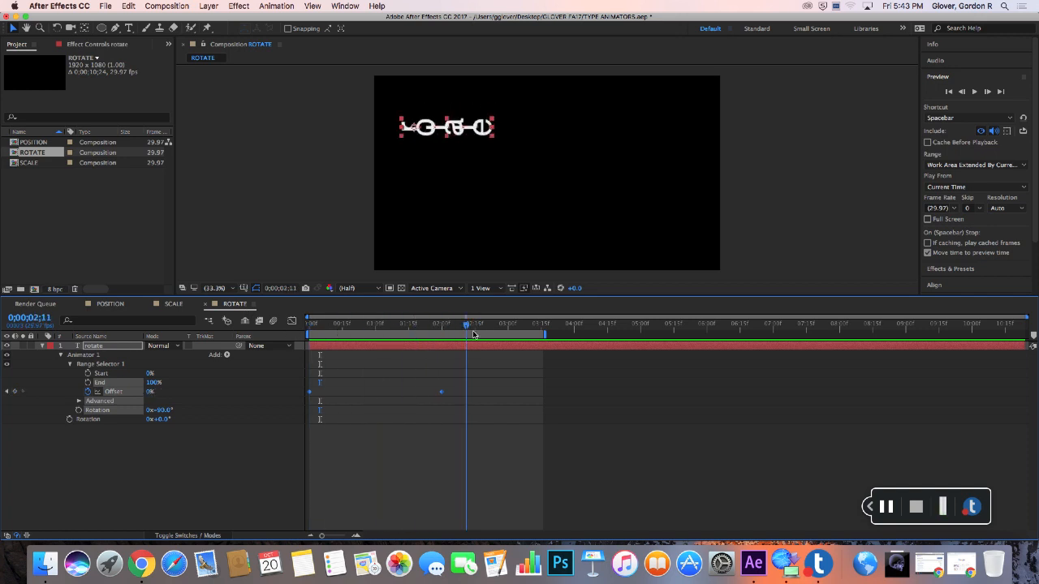
left_click_drag(474, 334, 280, 352)
left_click_drag(334, 329, 301, 329)
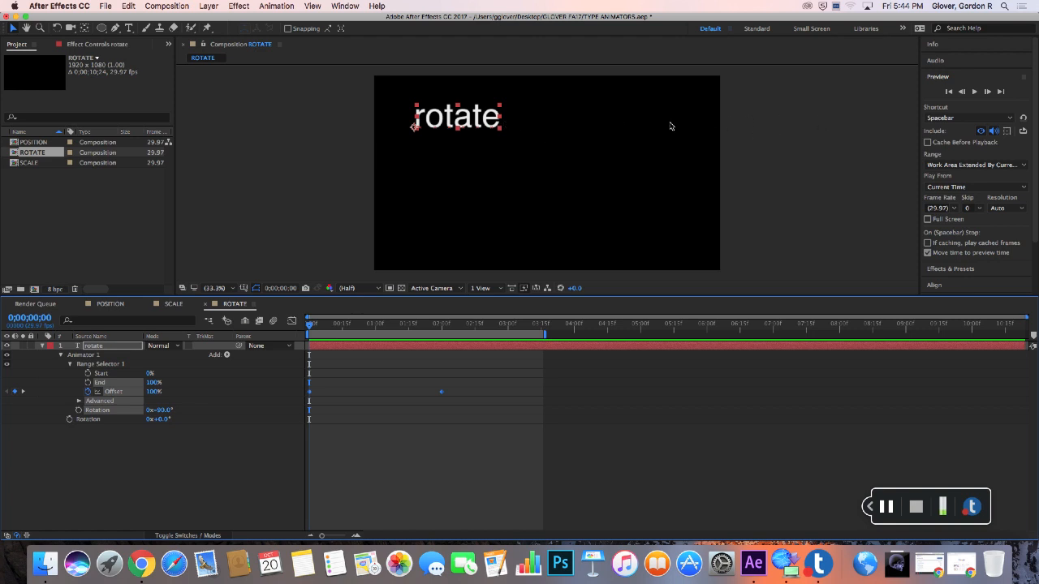
Step: Shift both Offset keyframes together so the first sits at 0;00;01;05, and move the current time to it
mouse_move(316, 327)
left_mouse_down()
mouse_move(491, 329)
mouse_move(312, 329)
left_mouse_up()
left_click_drag(294, 386, 522, 395)
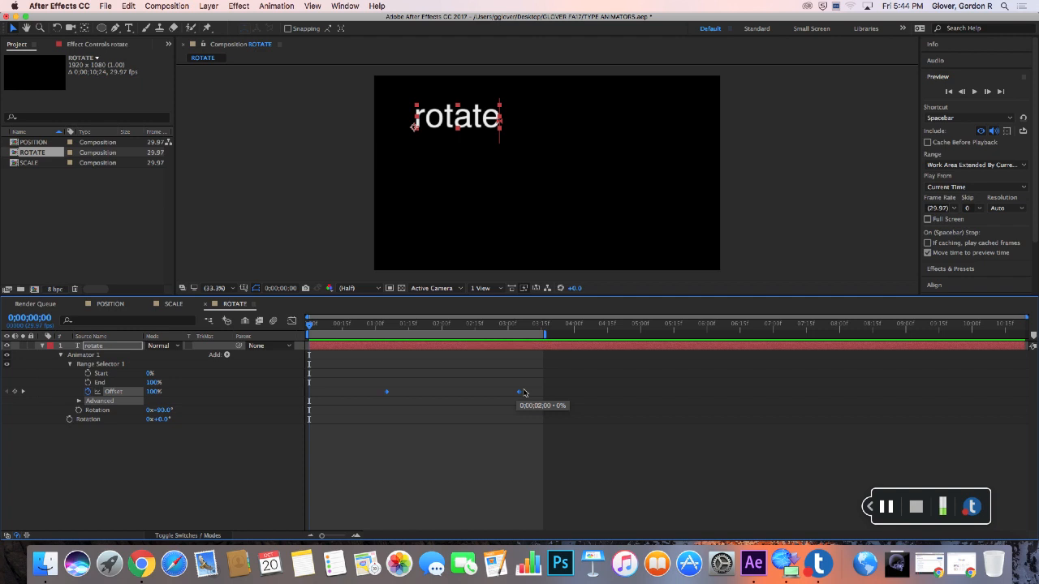
left_click_drag(311, 327, 390, 341)
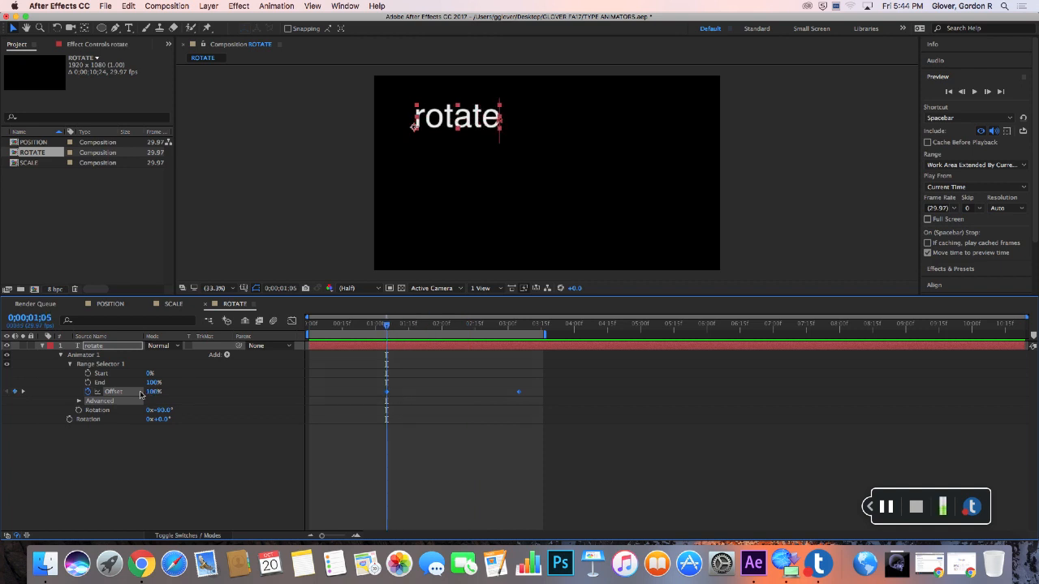
Step: Collapse and deselect the rotate layer, then draw a small red circle and place it against the word's final letter
left_click(45, 347)
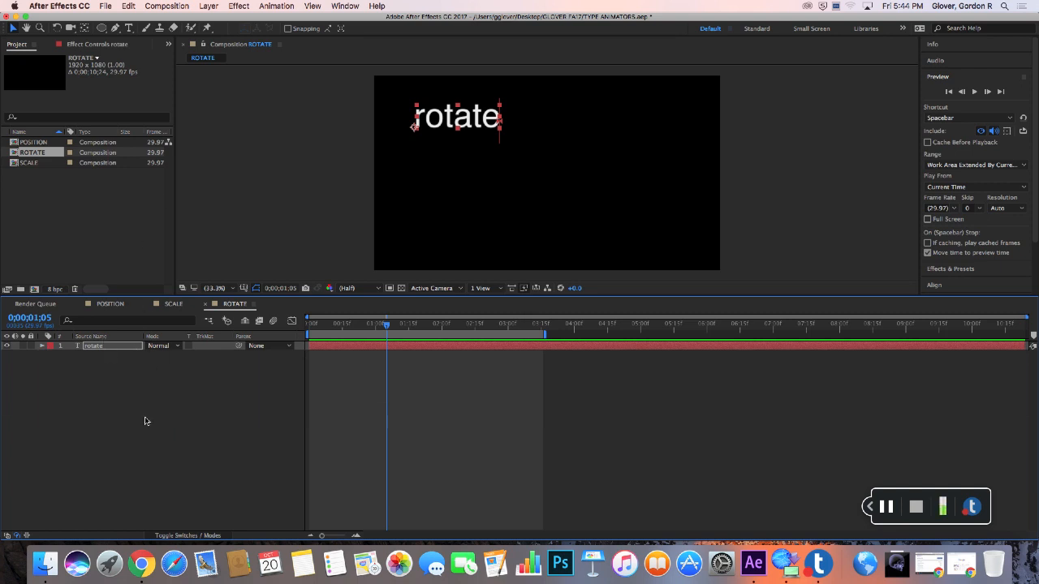
left_click(240, 431)
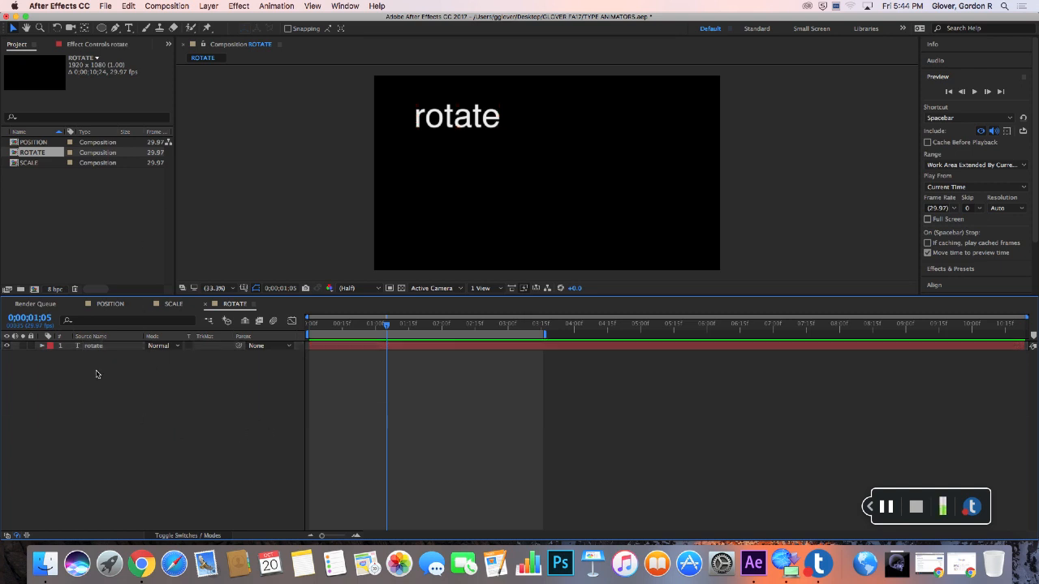
left_click(108, 29)
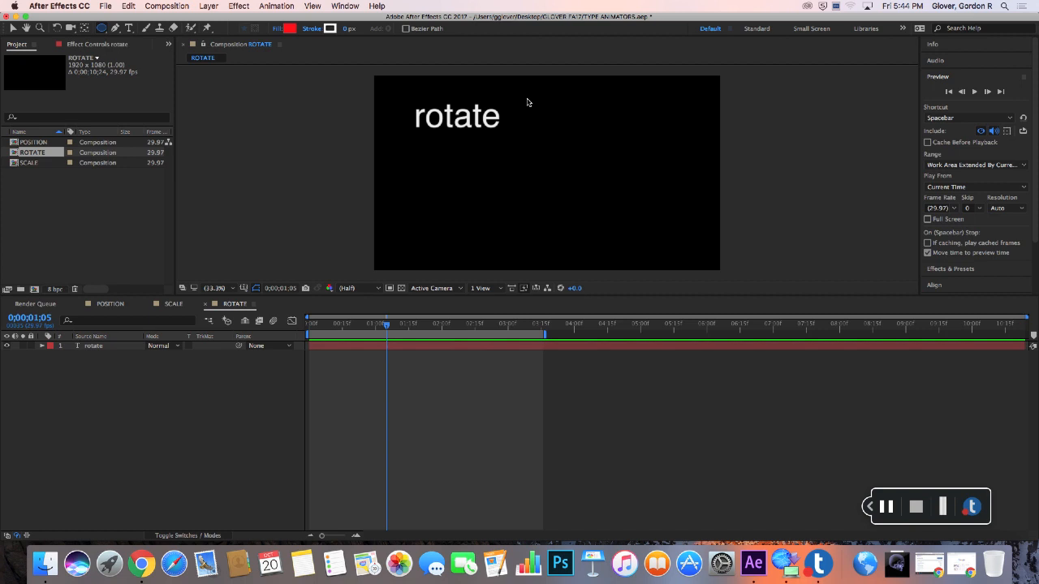
left_click_drag(523, 100, 558, 125)
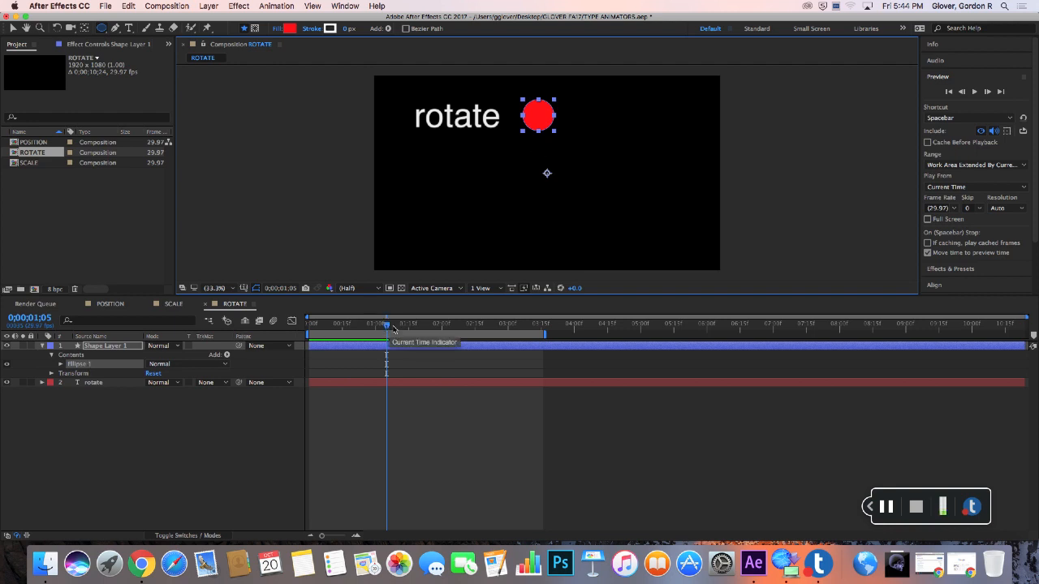
left_click(14, 28)
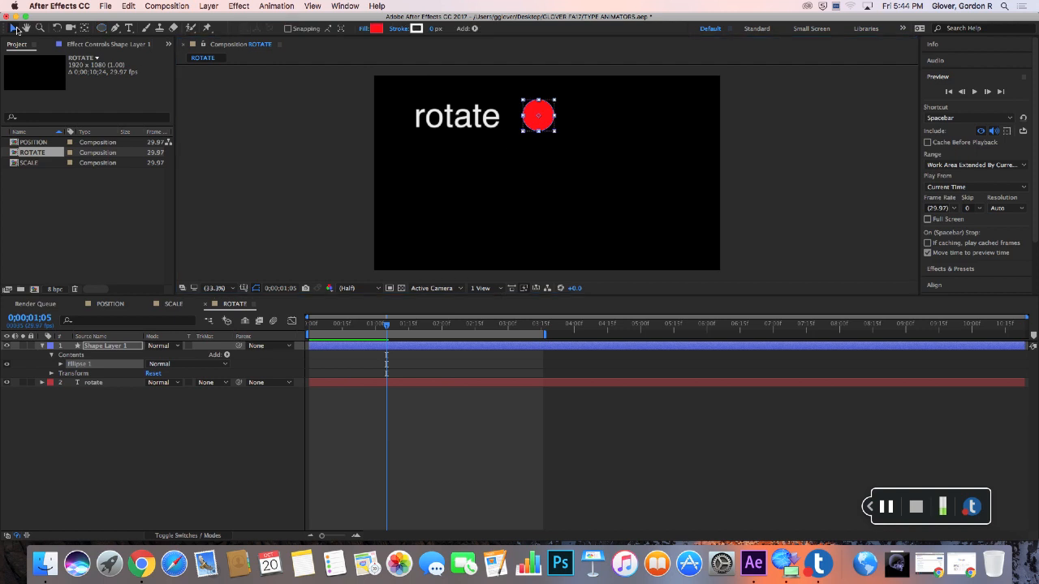
left_click_drag(538, 124, 514, 123)
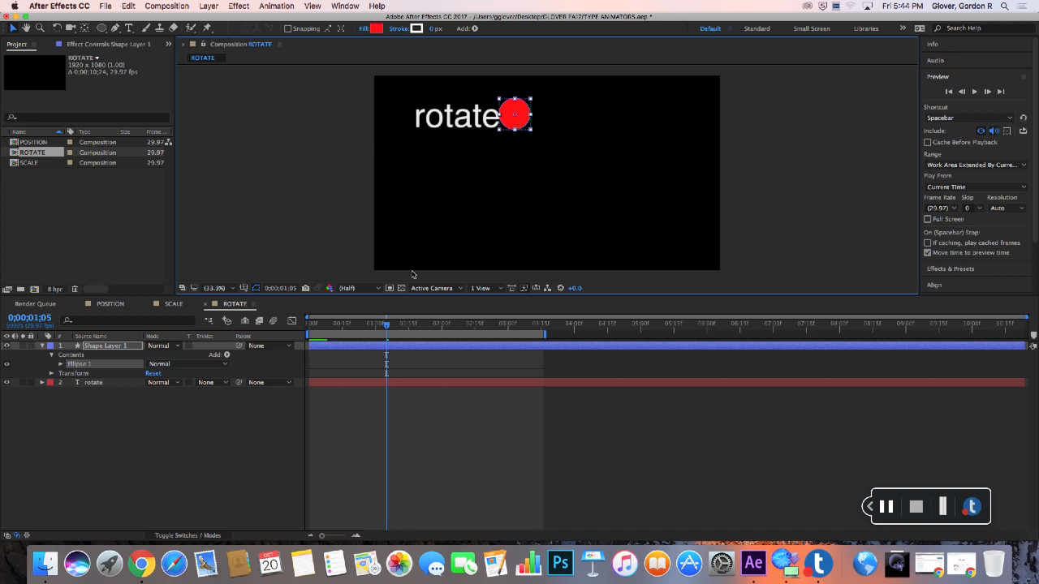
Step: Expand the rotate layer and, at its first Offset keyframe at 0;00;01;05, add a Position keyframe to the circle shape layer
mouse_move(391, 326)
left_mouse_down()
mouse_move(309, 323)
mouse_move(594, 340)
mouse_move(391, 327)
left_mouse_up()
left_click(96, 385)
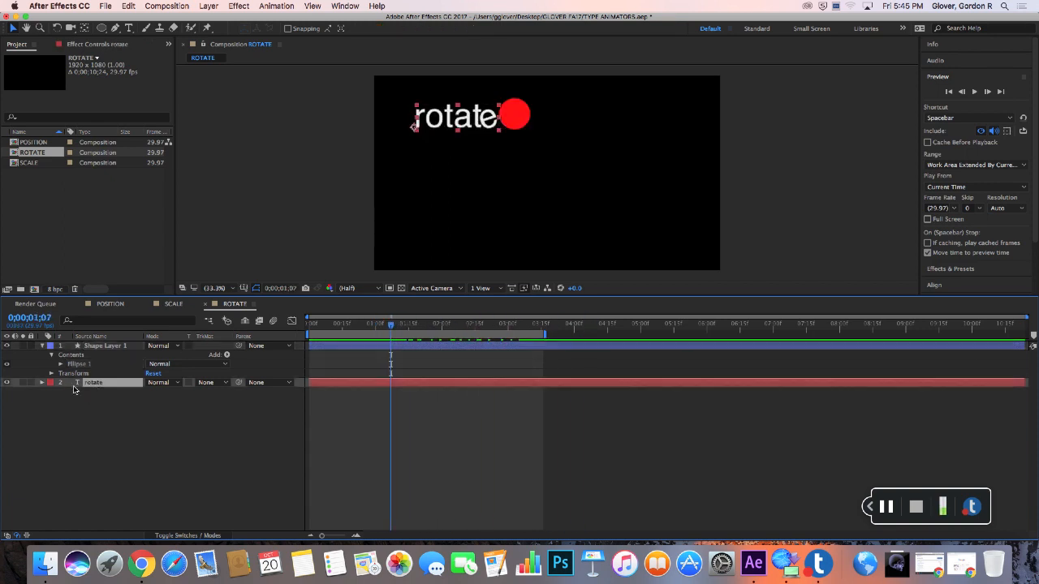
left_click(42, 383)
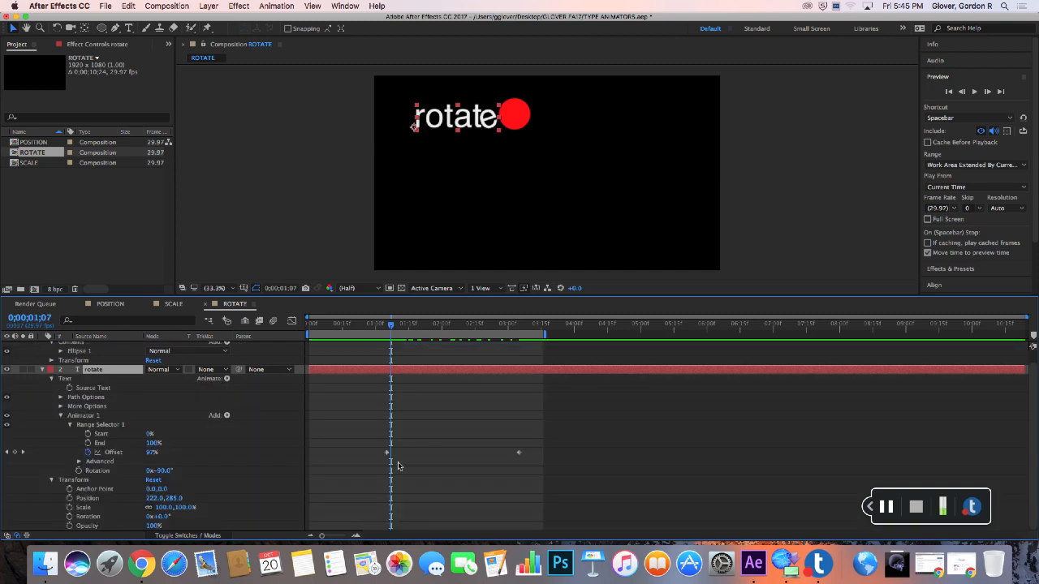
left_click_drag(397, 328, 393, 329)
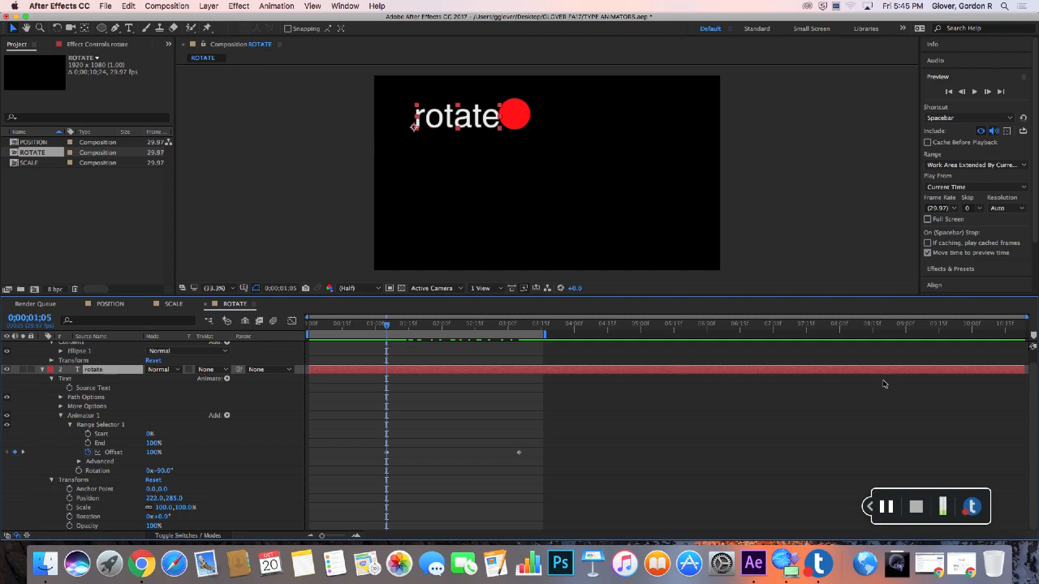
scroll(672, 358, "up", 2)
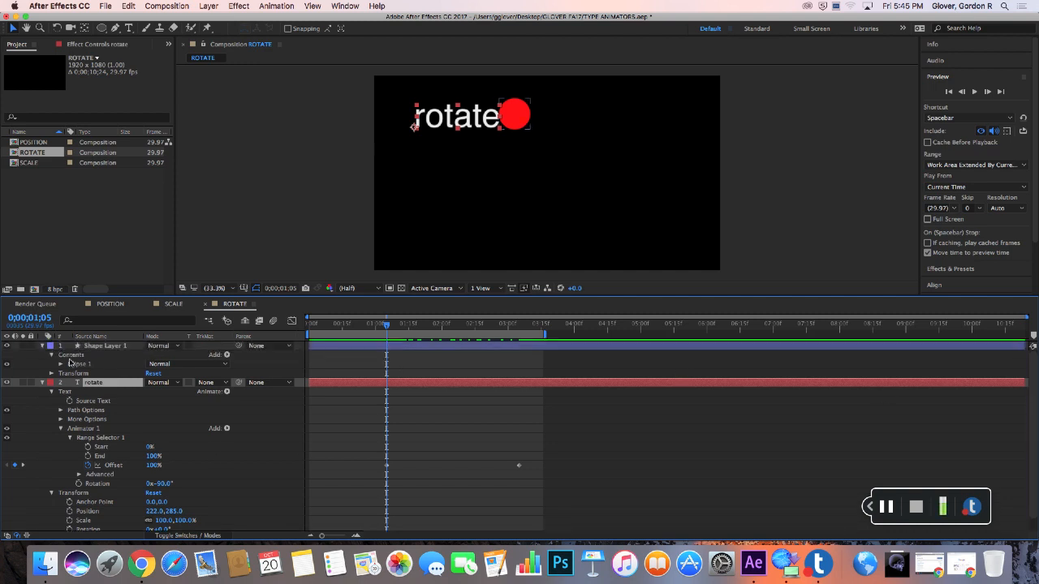
left_click(101, 347)
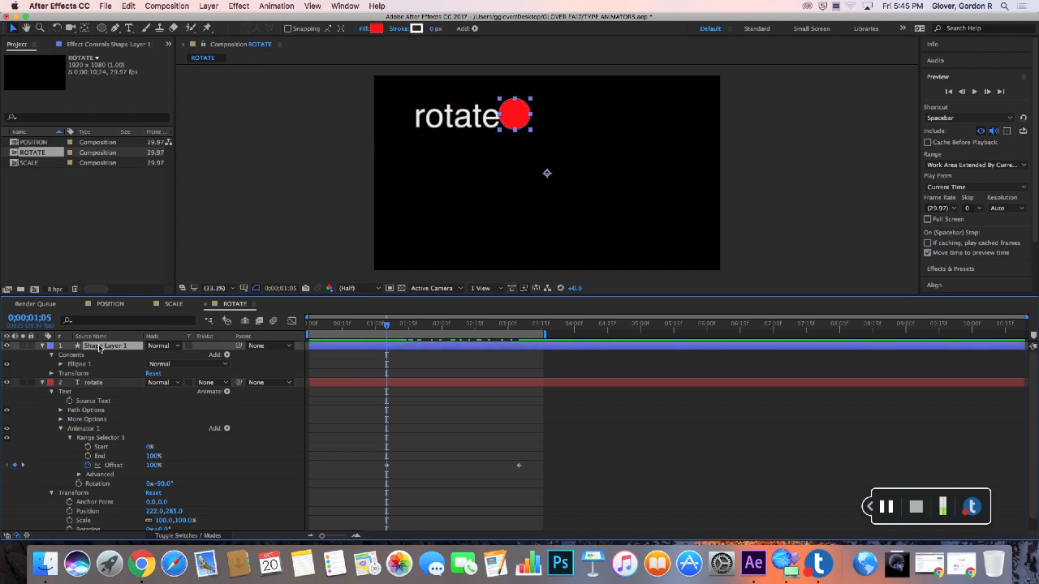
key("p")
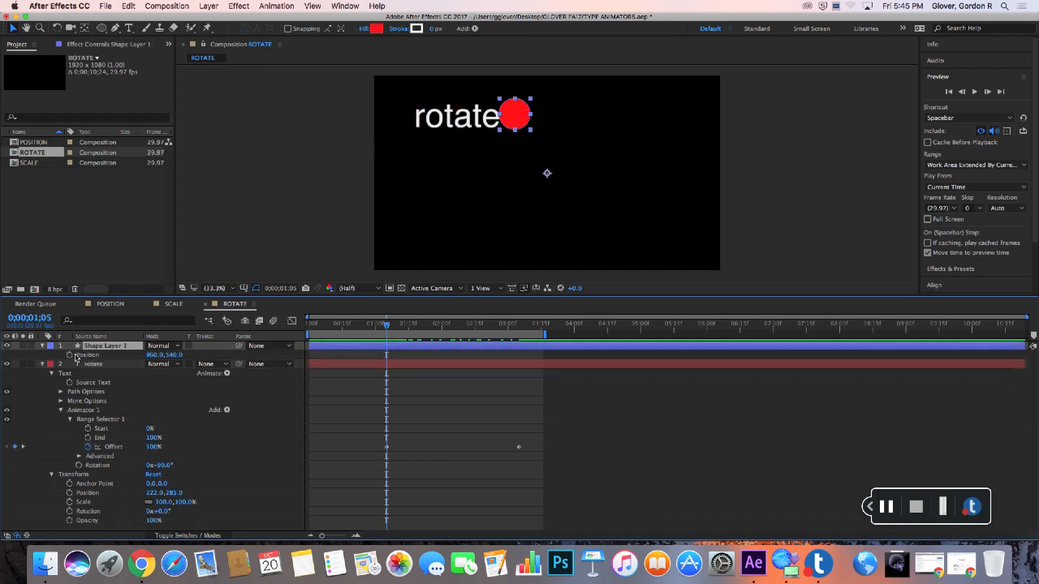
left_click(70, 355)
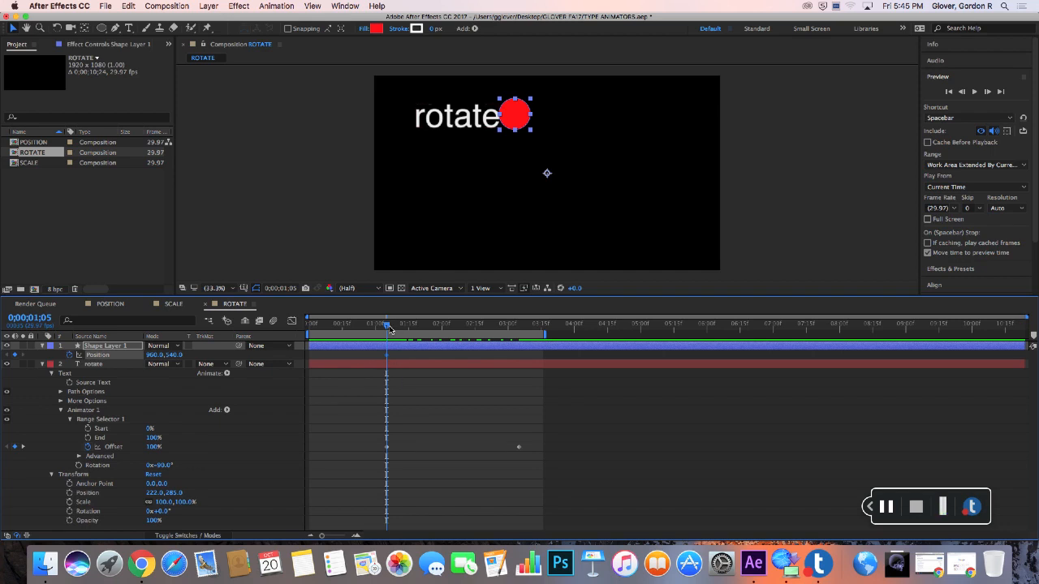
Step: At the first frame, set the circle's Position to 2204.0, 540.0 so it starts outside the composition
left_click_drag(390, 328, 309, 328)
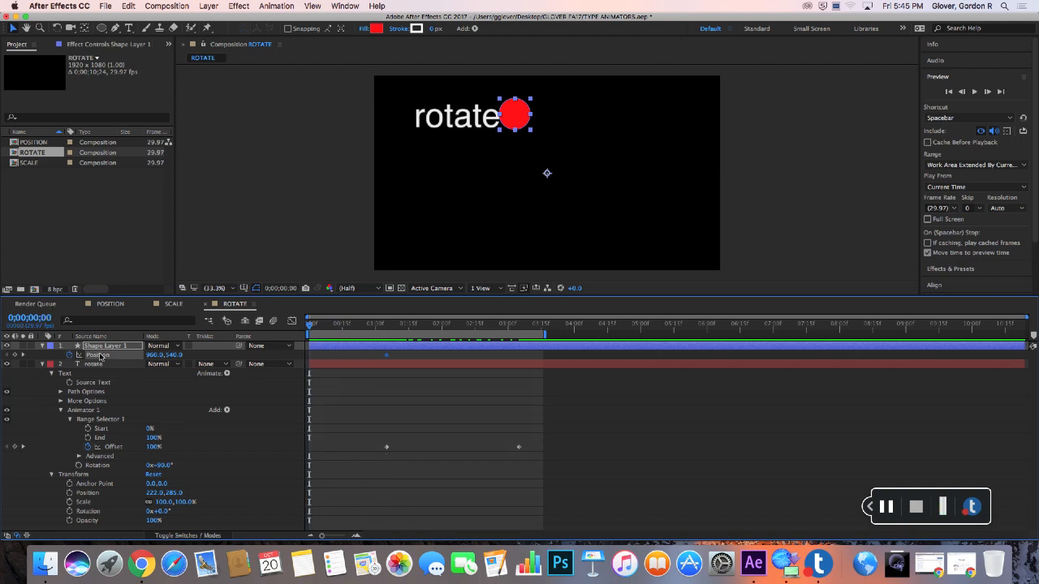
left_click(157, 356)
left_click_drag(159, 357, 849, 374)
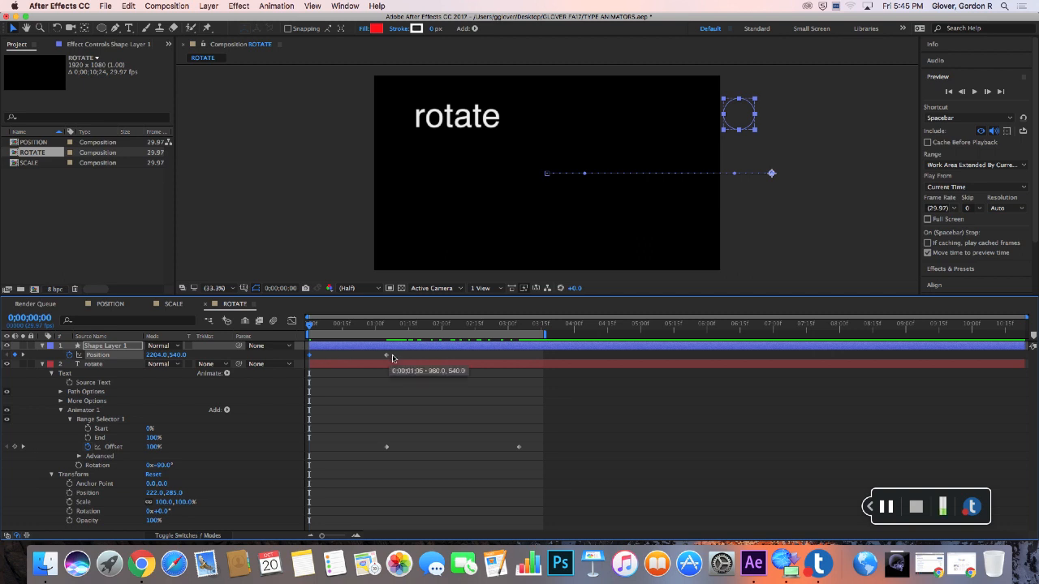
Step: Move the rotate layer's last Offset keyframe earlier, to about 0;00;01;22, and preview the faster letter fall
left_click_drag(316, 327, 479, 448)
key("super+z")
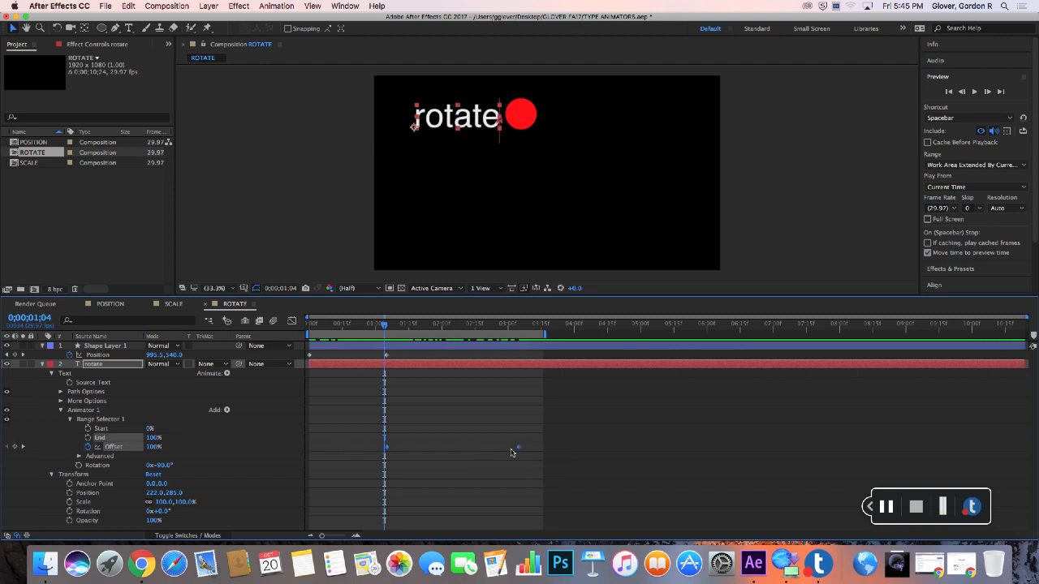
left_click(508, 450)
left_click_drag(524, 451, 436, 452)
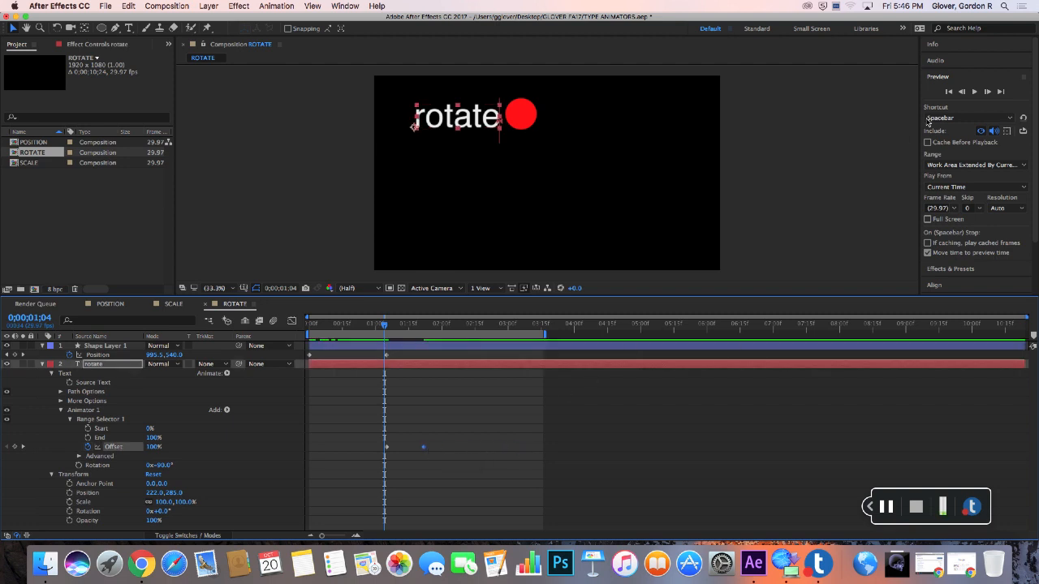
left_click(982, 95)
left_click(980, 93)
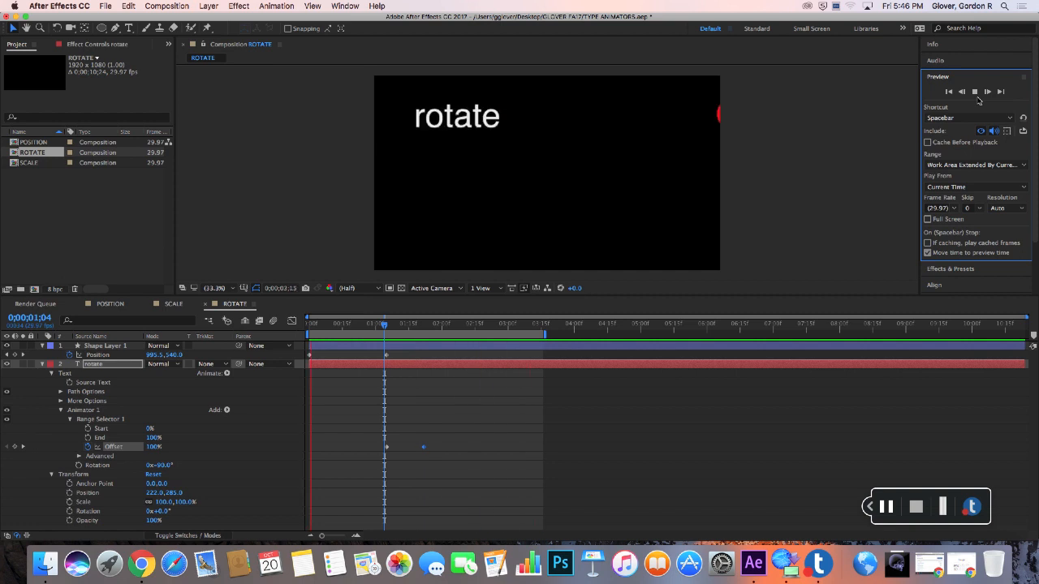
left_click(976, 91)
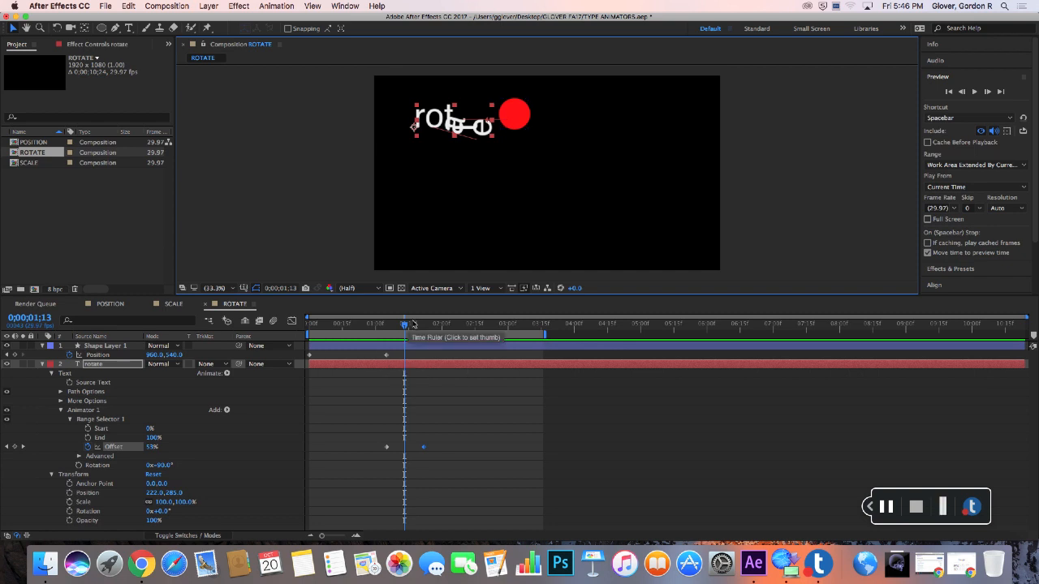
Step: At the first frame, reposition the red circle just outside the composition at Position 2208.0, 546.0
left_click_drag(404, 341, 300, 330)
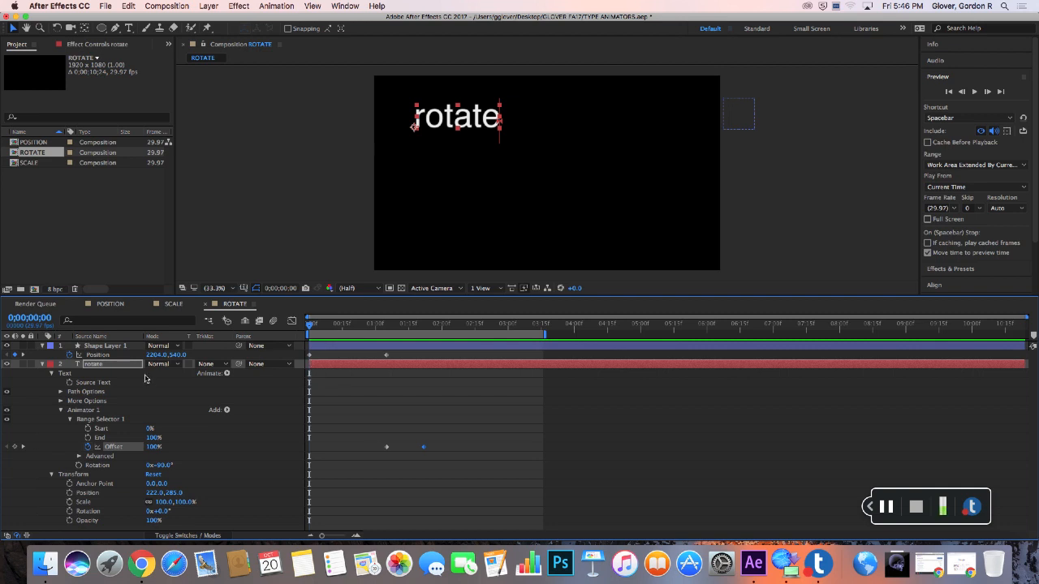
left_click_drag(159, 357, 199, 363)
left_click_drag(65, 366, 59, 366)
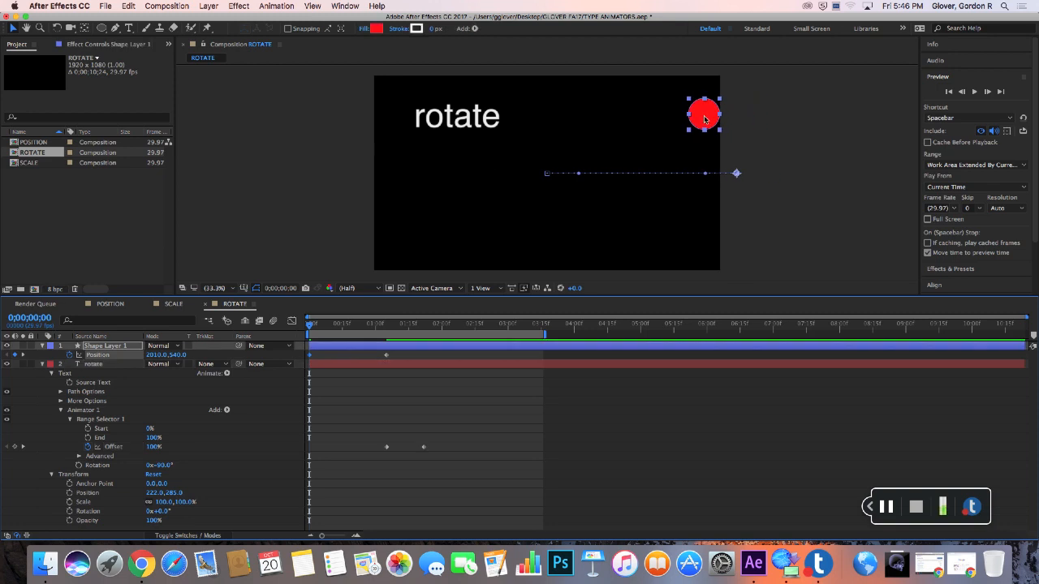
left_click_drag(705, 118, 741, 116)
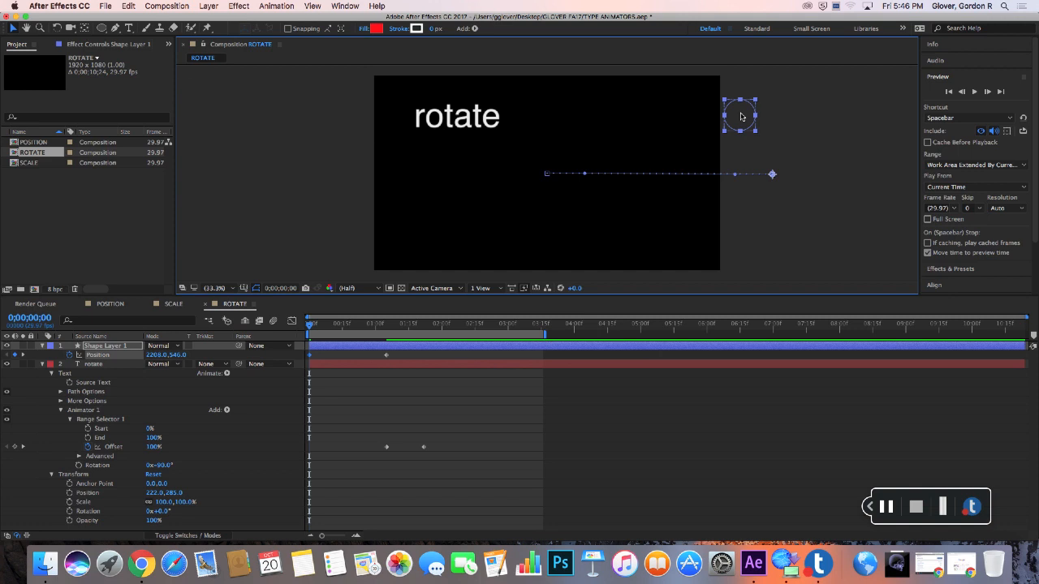
Step: At 0;00;01;17, move the circle past the word and out of the composition to Position -33.0, 672.0, and preview the animation
left_click(313, 328)
left_click_drag(325, 325, 413, 327)
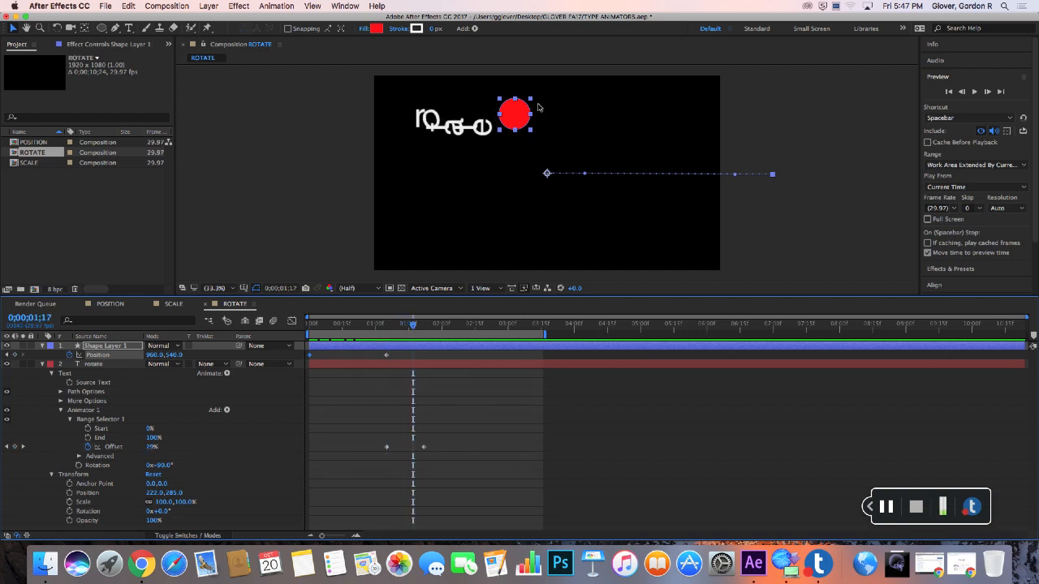
left_click_drag(529, 113, 374, 108)
left_click_drag(419, 324, 471, 325)
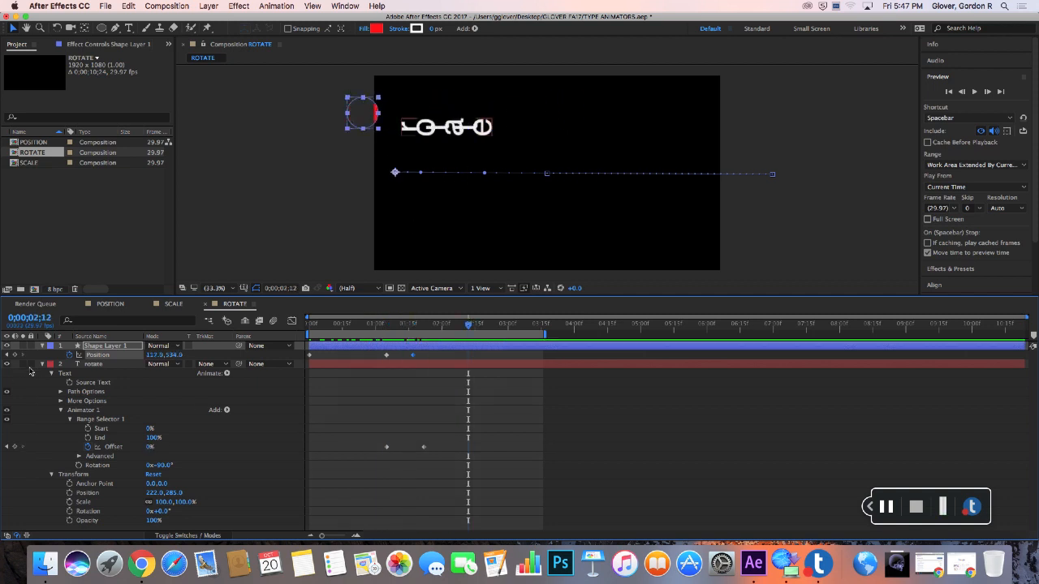
left_click(7, 355)
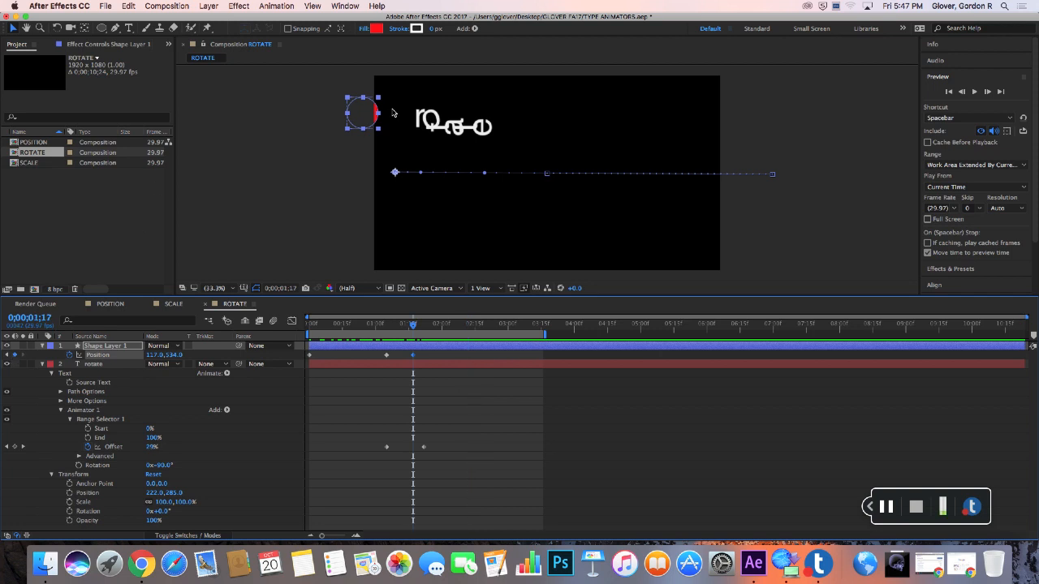
left_click_drag(372, 118, 346, 142)
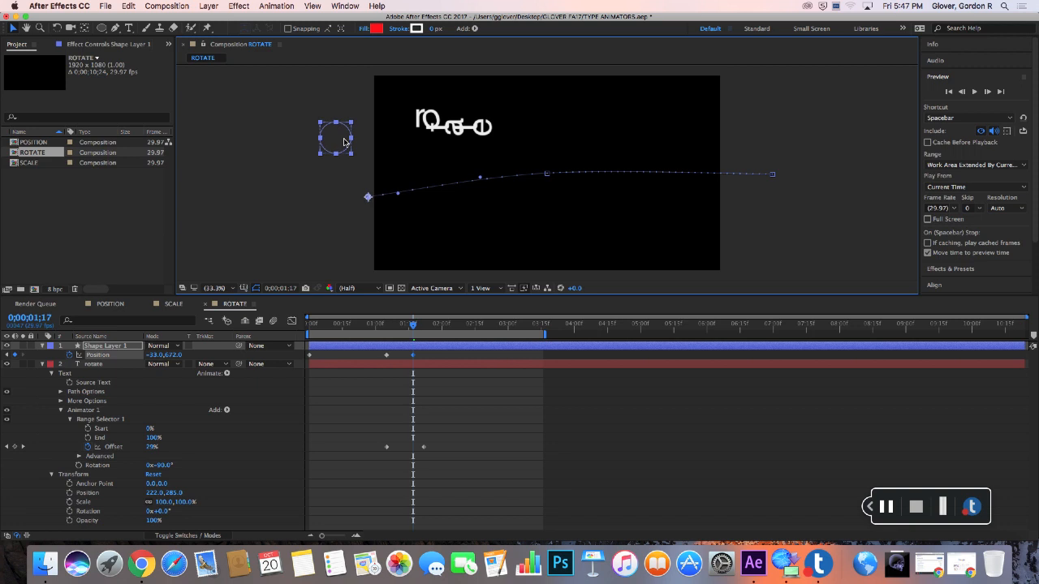
left_click(974, 91)
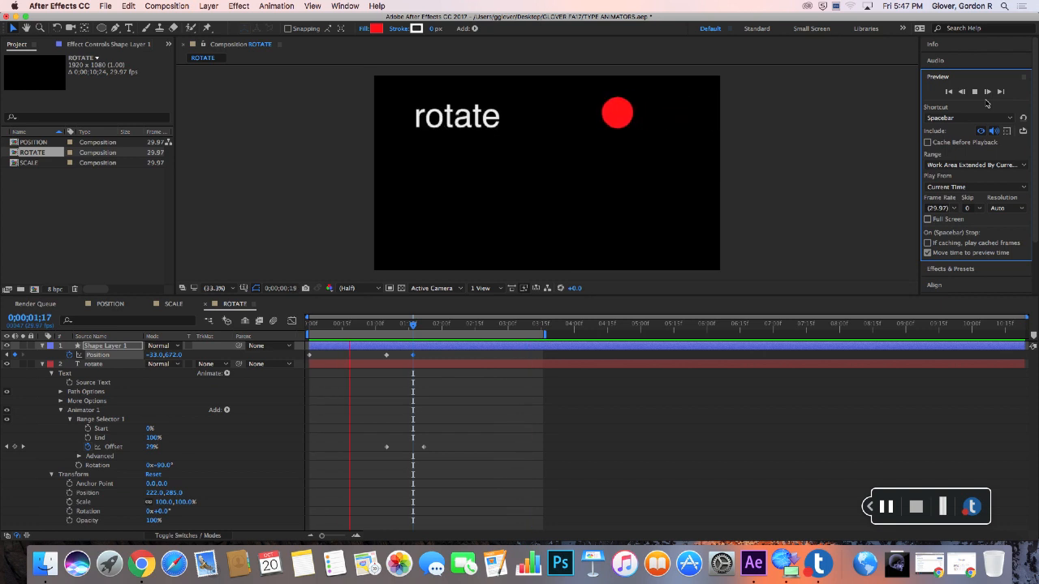
key("space")
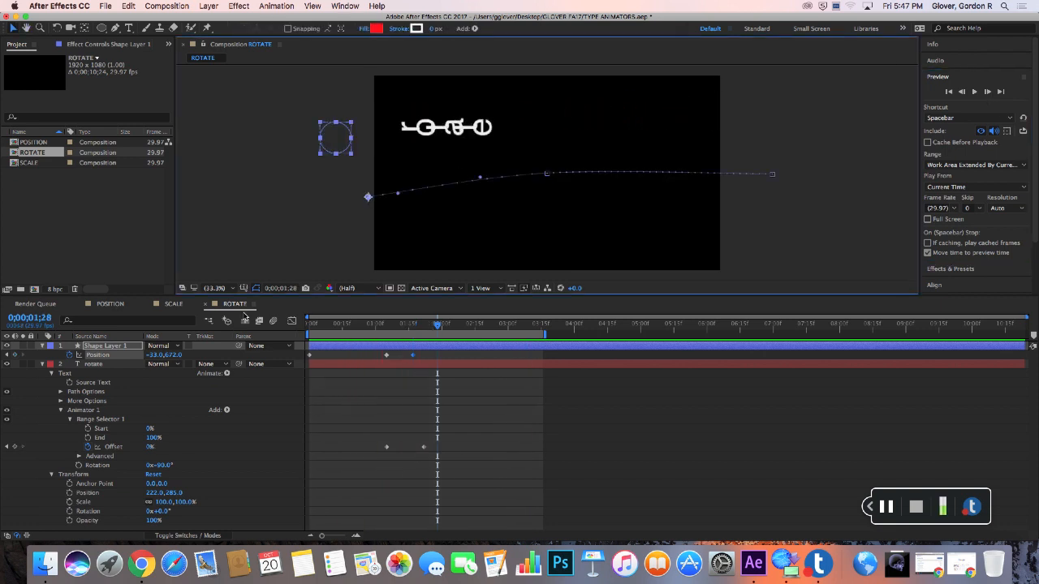
Step: Collapse the properties of the circle shape layer and the rotate text layer
left_click(44, 347)
left_click(45, 355)
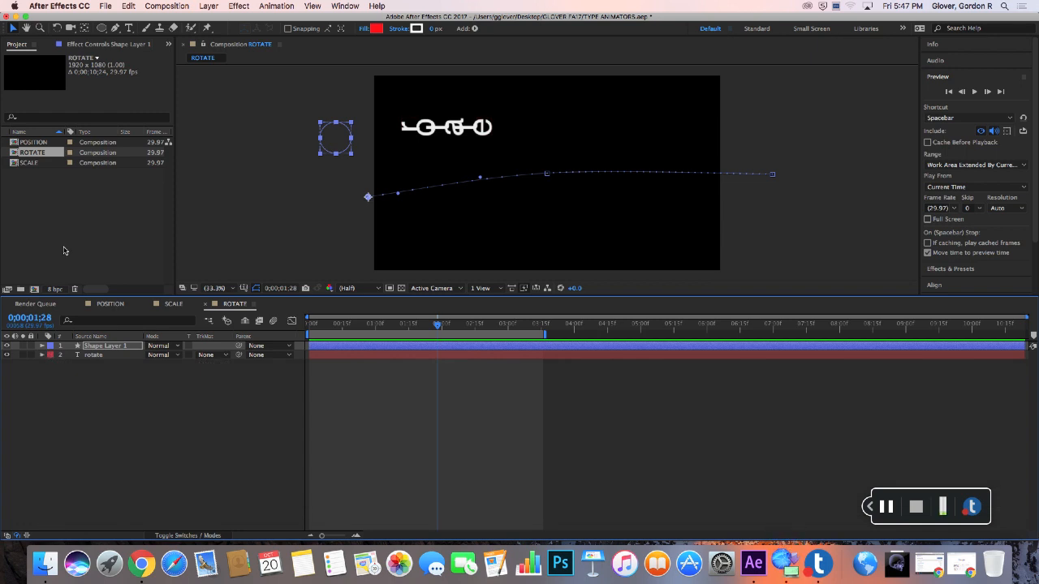
left_click(43, 355)
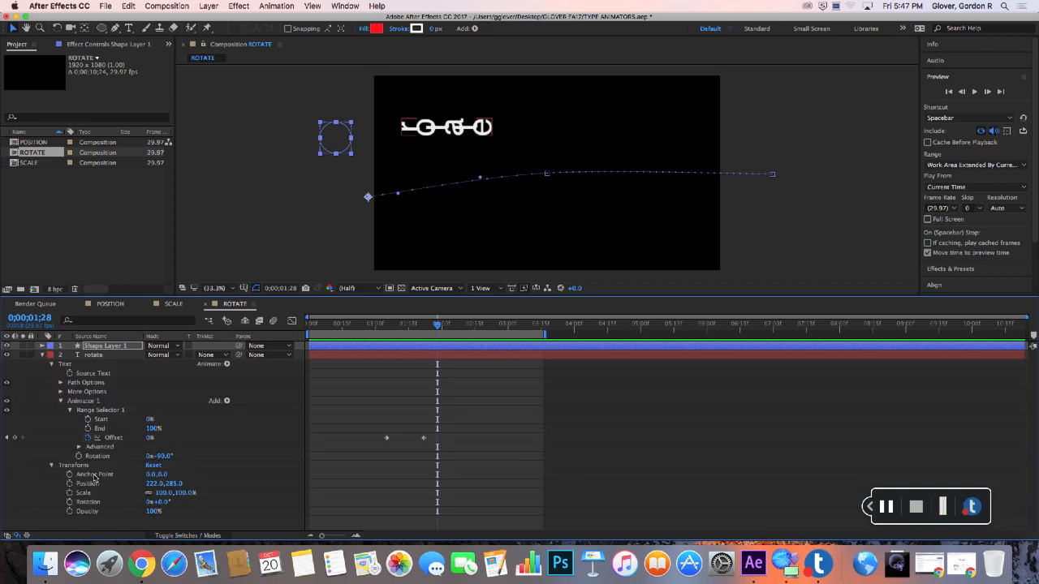
left_click(52, 465)
left_click(43, 356)
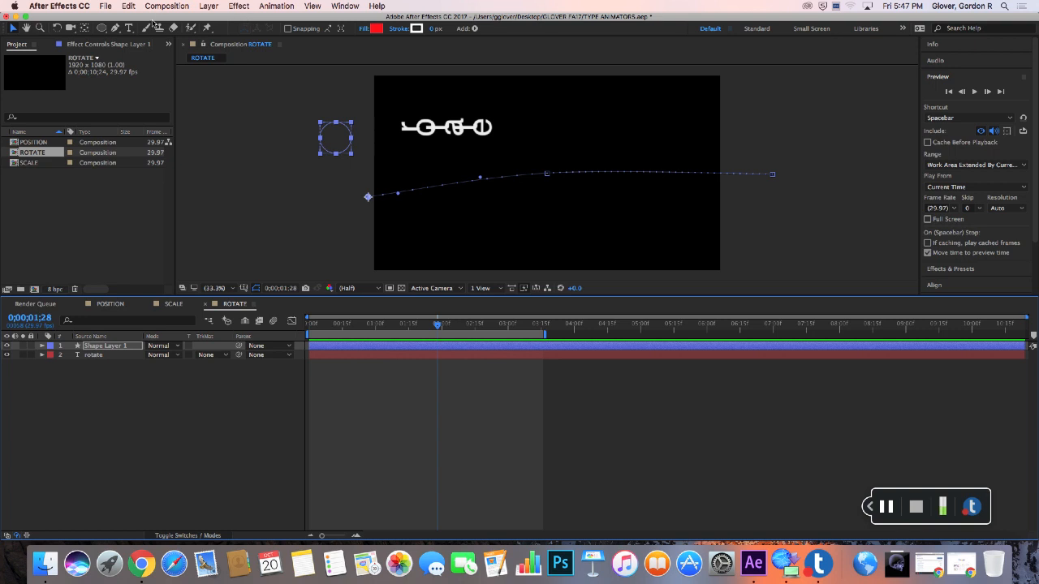
Step: Create a new composition named OPACITY with the HDTV 1080 29.97 preset
left_click(166, 6)
left_click(168, 18)
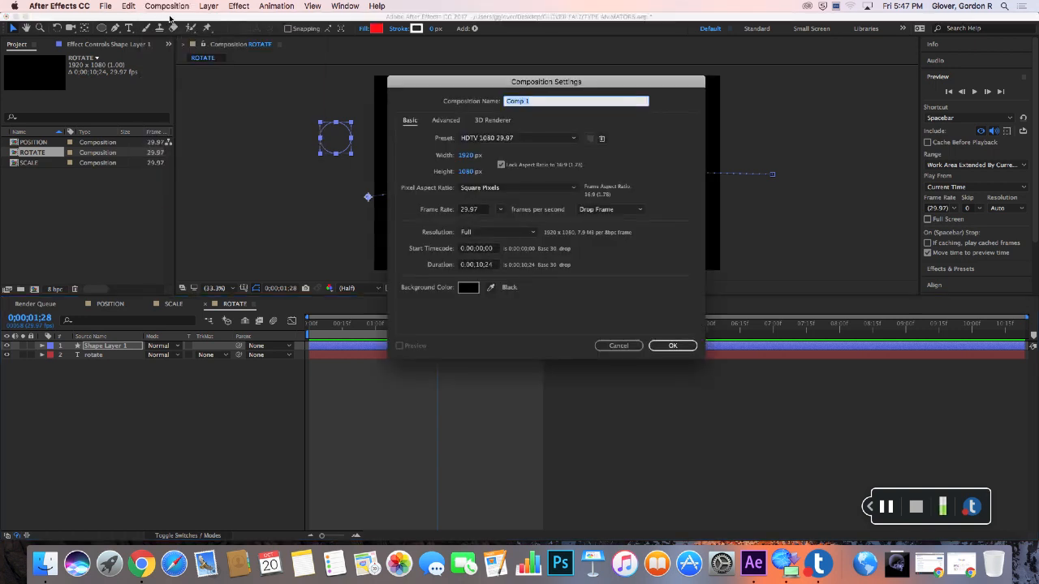
type("CITY")
left_click(673, 345)
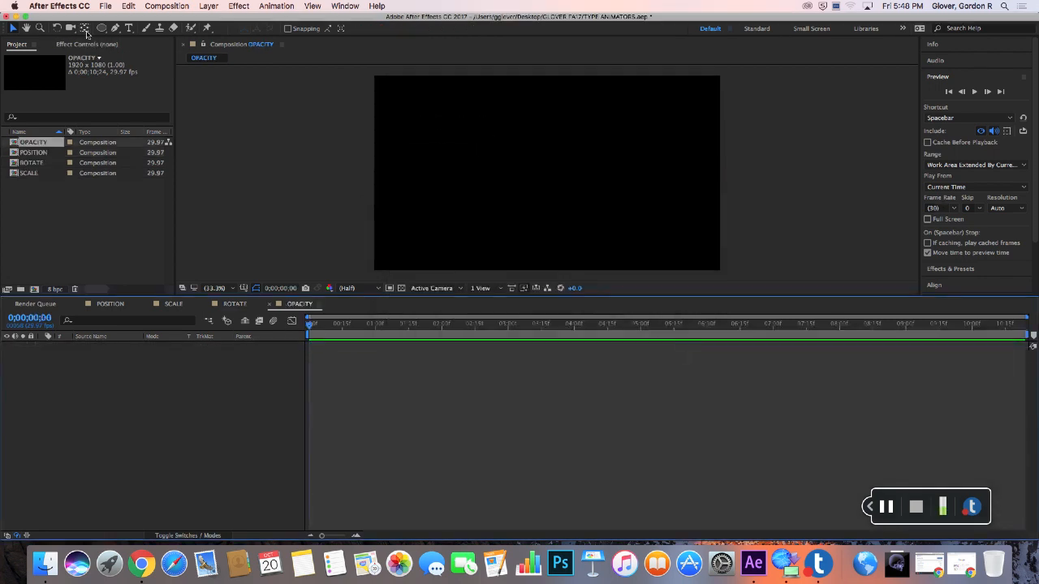
Step: Add a text layer reading OPACITY to the new composition, with the composition view set to Fit
left_click(128, 29)
scroll(457, 157, "up", 4)
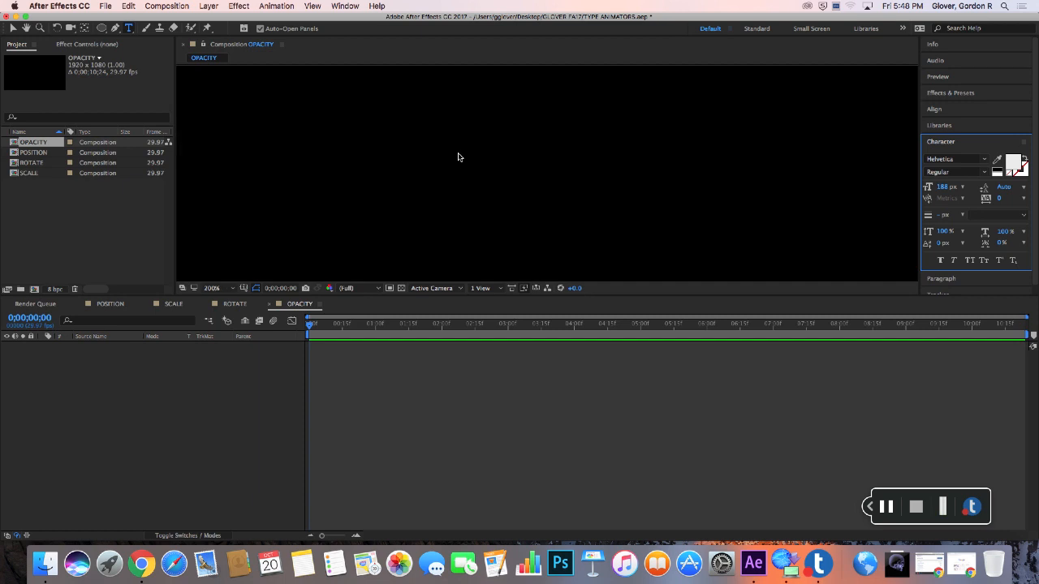
left_click(458, 158)
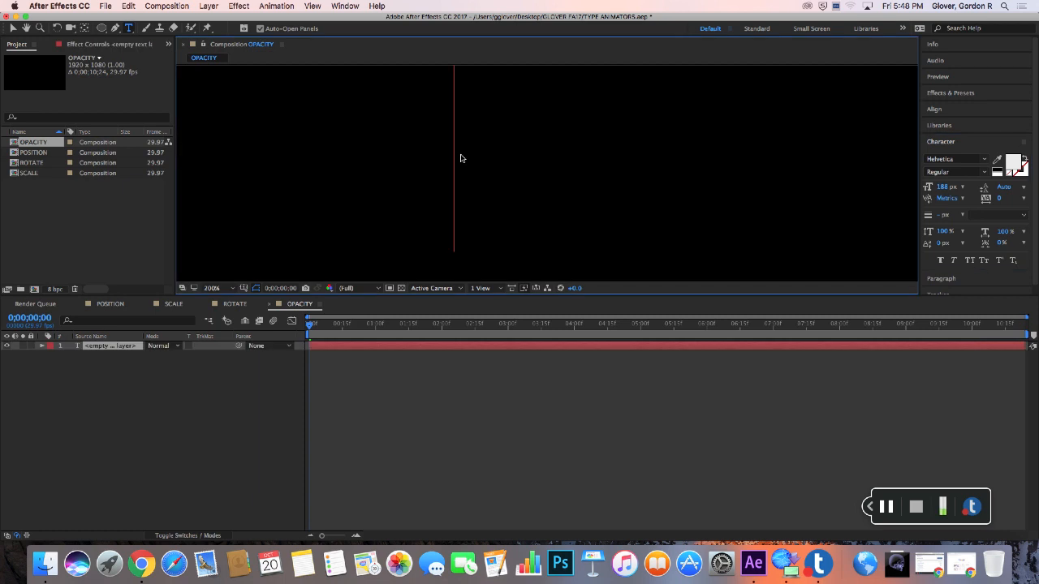
left_click(232, 288)
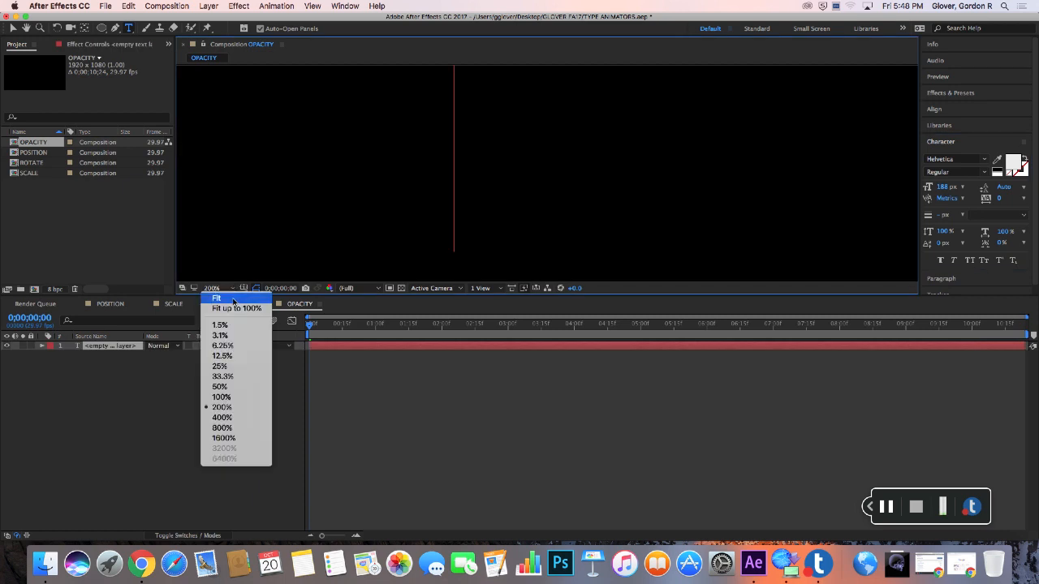
left_click(234, 298)
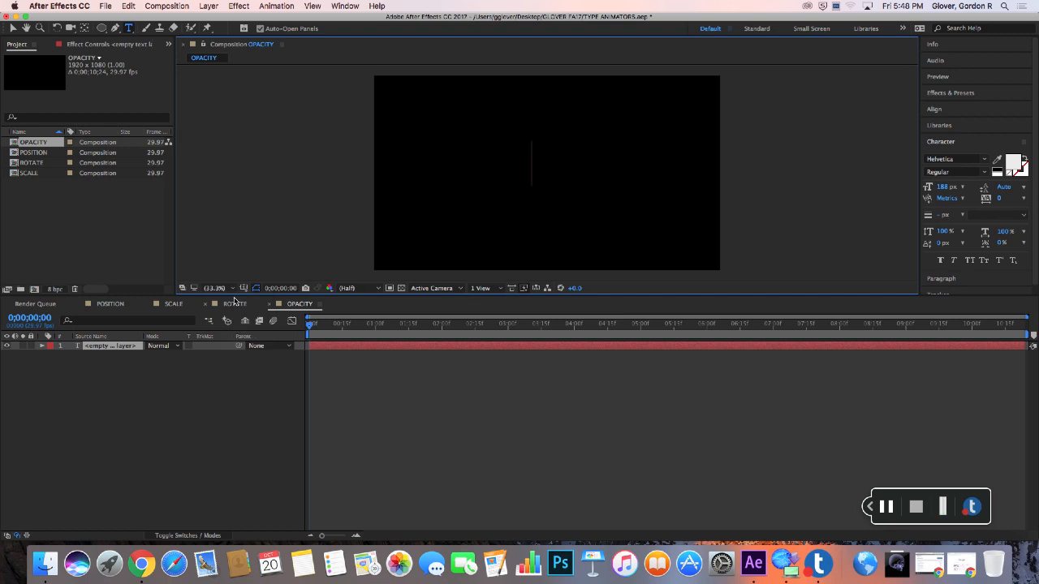
type("OPACITY")
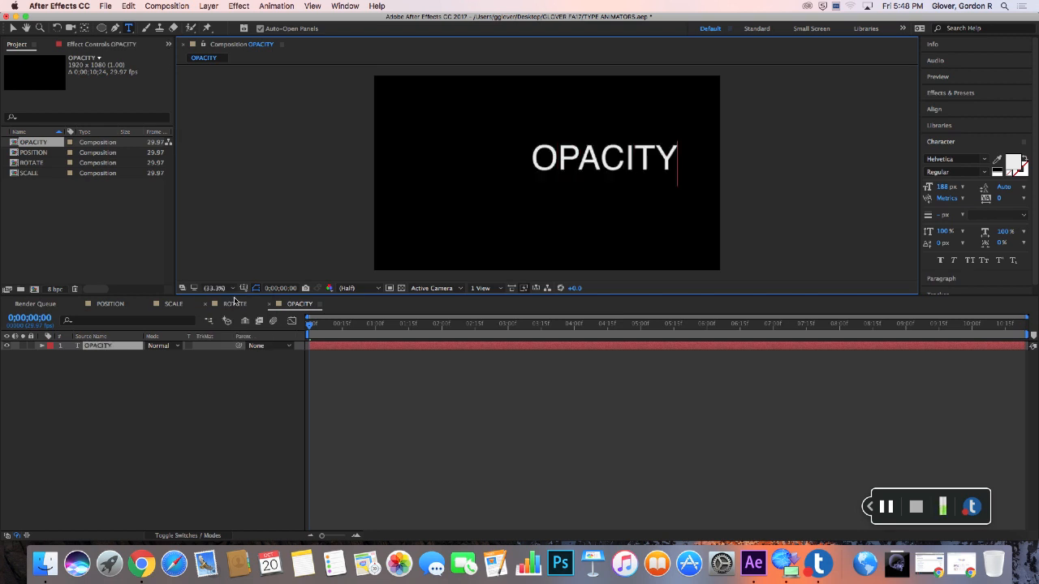
Step: Change the font of the word OPACITY to Impact and deselect the layer
double_click(574, 161)
left_click(991, 163)
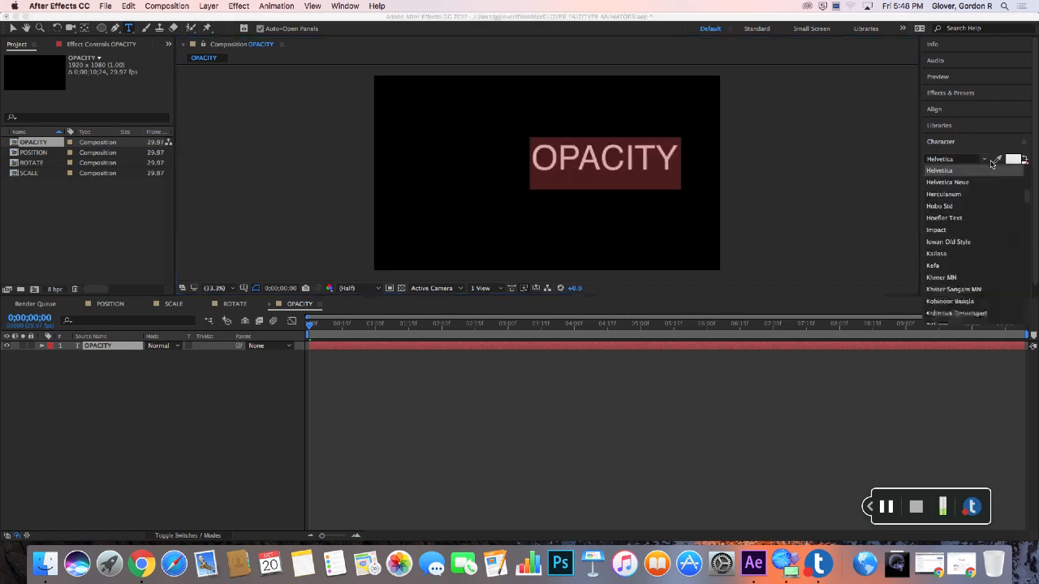
left_click(951, 231)
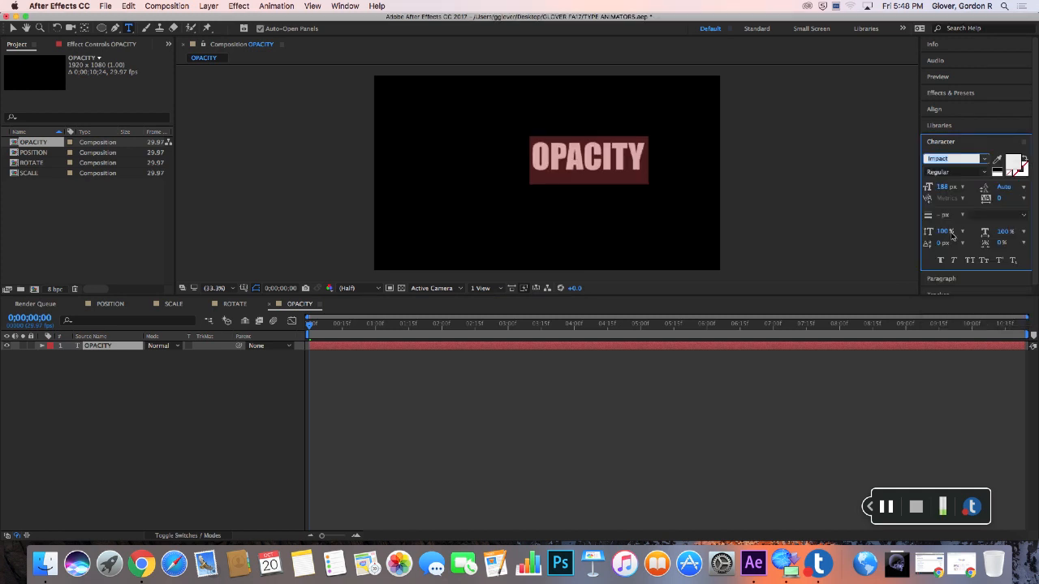
left_click(586, 363)
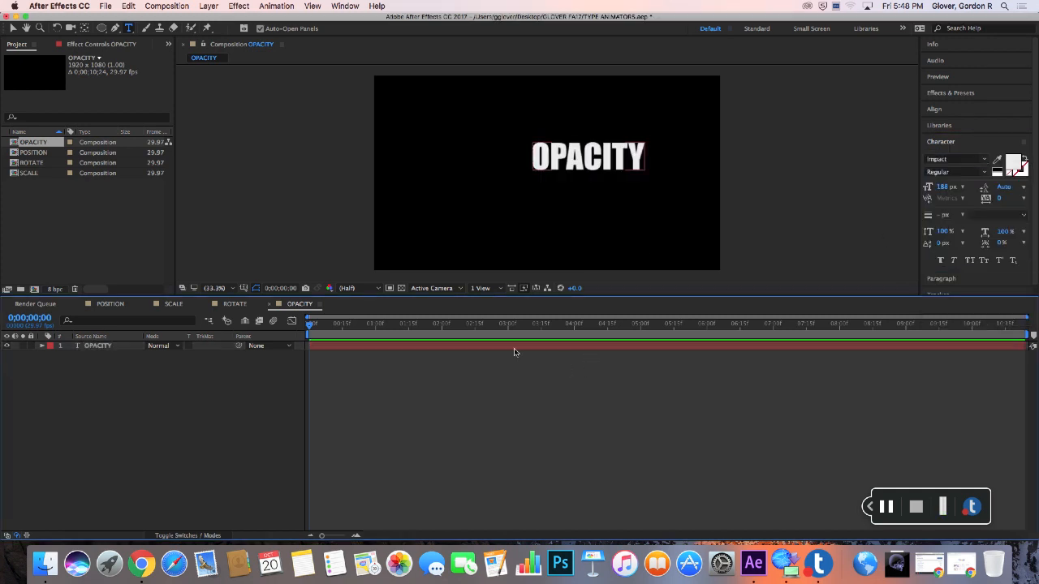
Step: Reveal the text layer's Opacity property, try other values for it, and leave it at 100%
left_click_drag(318, 325, 495, 325)
left_click_drag(417, 339, 309, 332)
left_click(98, 347)
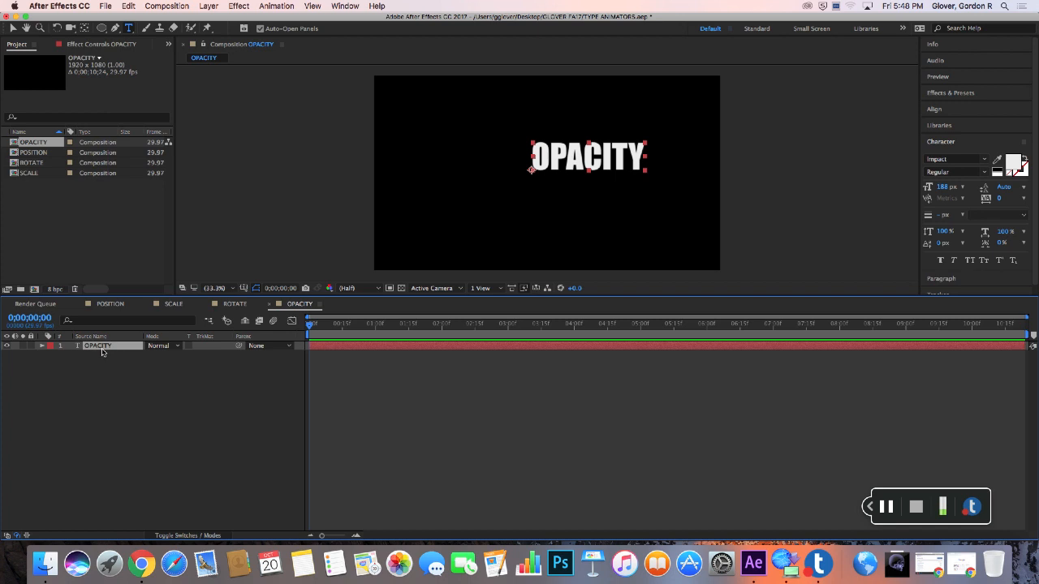
key("t")
left_click_drag(153, 357, 260, 368)
left_click_drag(151, 357, 204, 360)
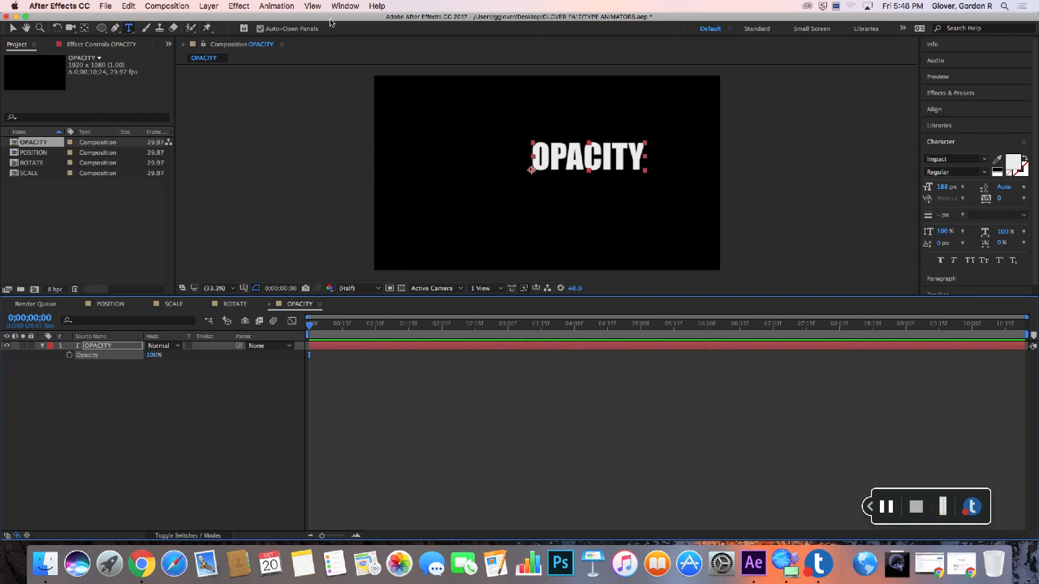
Step: Add an Opacity text animator to the OPACITY layer
left_click(277, 7)
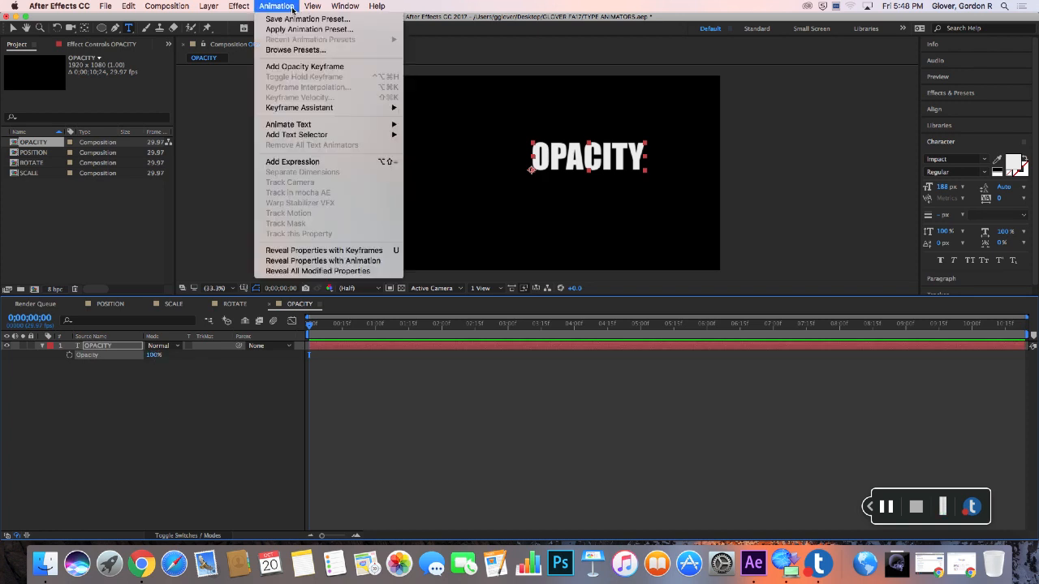
mouse_move(321, 110)
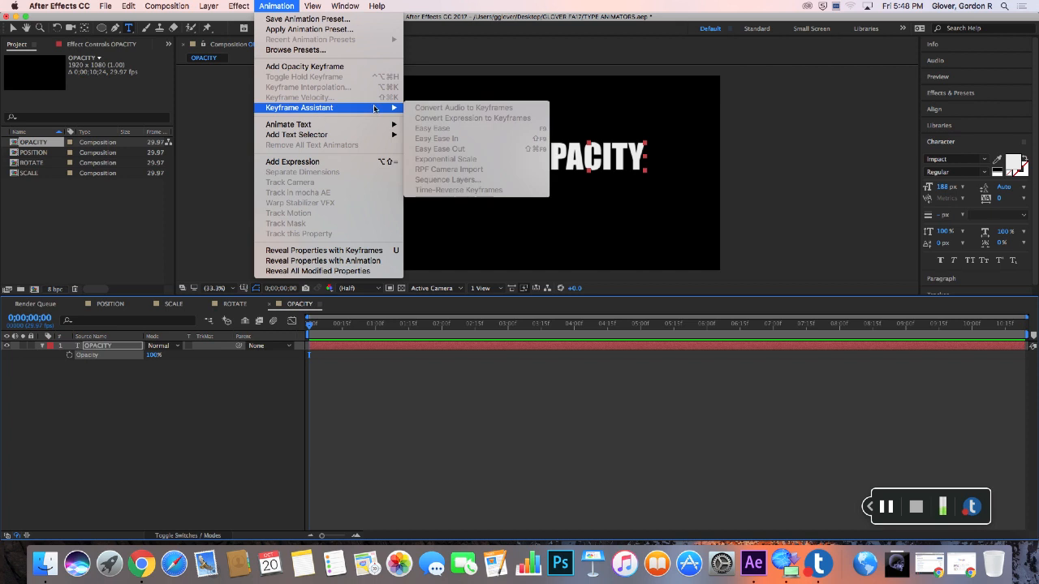
left_click(151, 377)
left_click(277, 6)
mouse_move(299, 136)
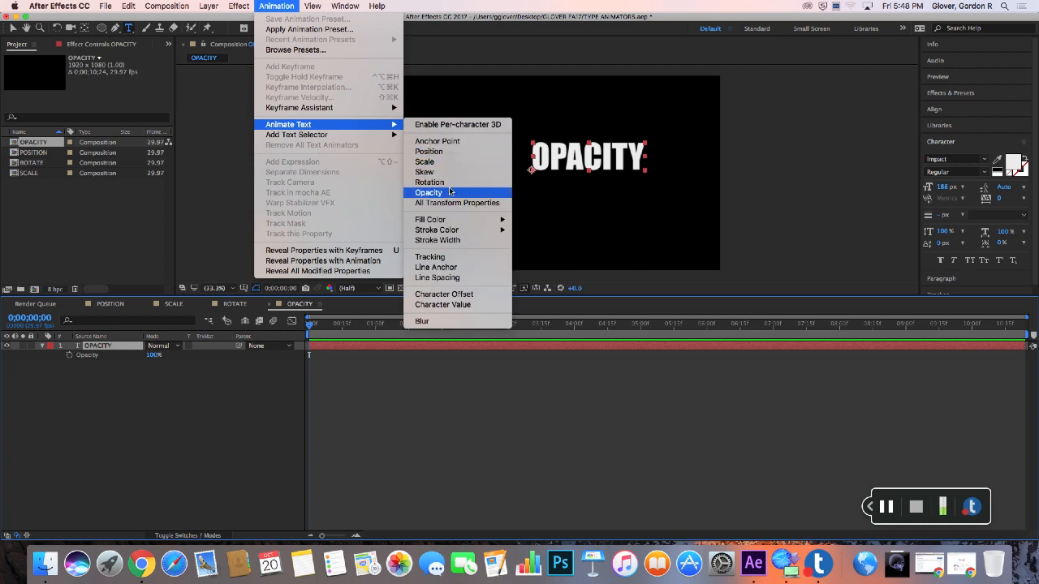
left_click(429, 193)
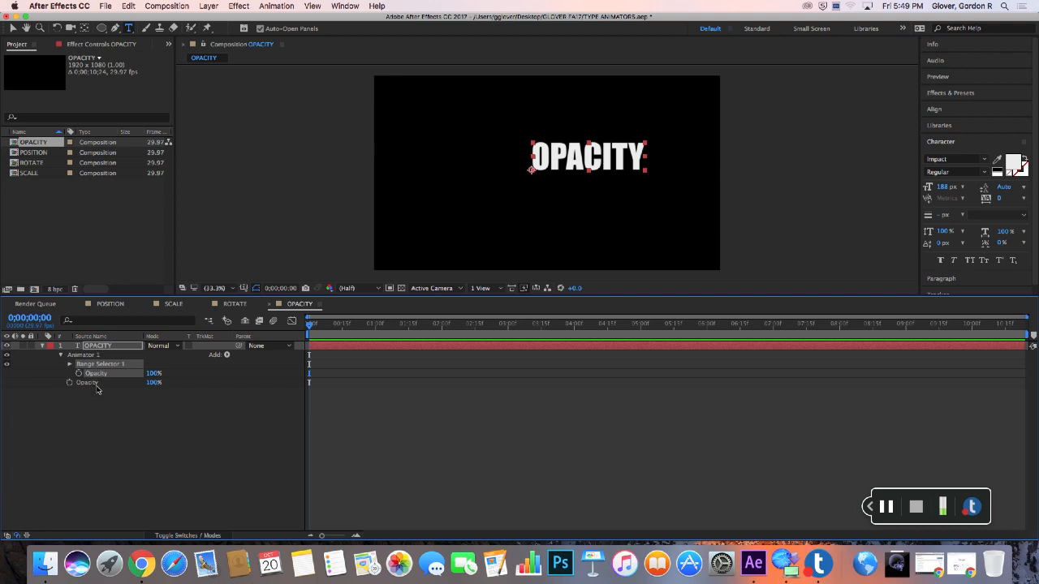
Step: Delete the existing Opacity animator from the OPACITY text layer
left_click(120, 347)
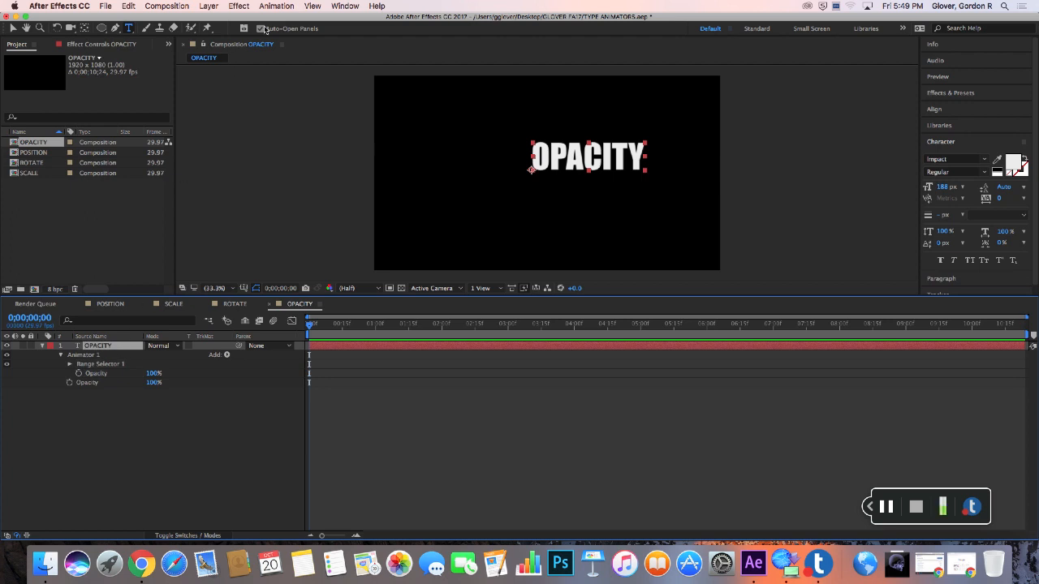
left_click(284, 7)
mouse_move(287, 112)
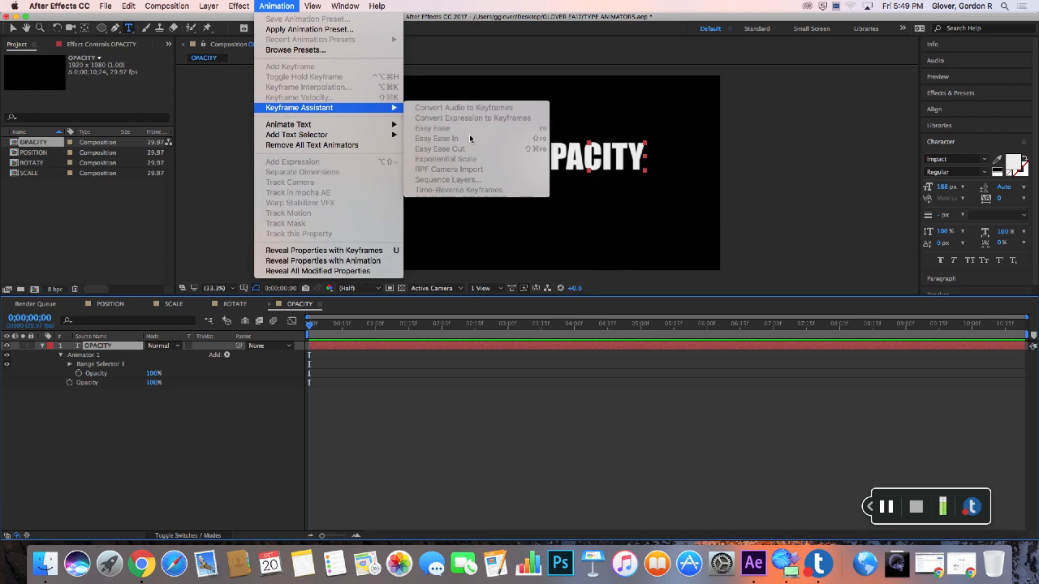
left_click(85, 357)
left_click(84, 358)
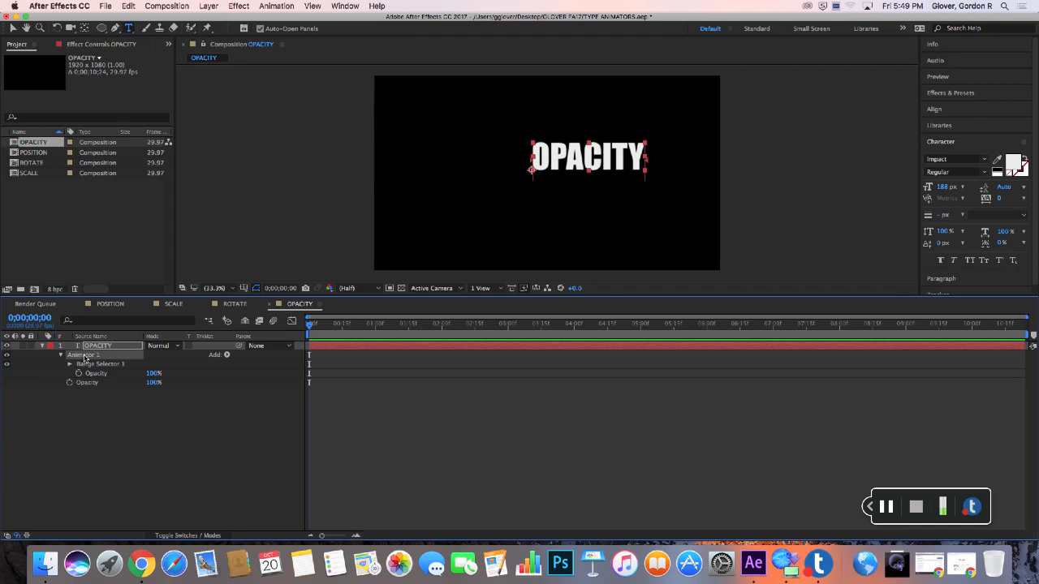
key("Delete")
left_click(107, 417)
Step: Add a fresh Opacity text animator to the OPACITY layer
left_click(104, 349)
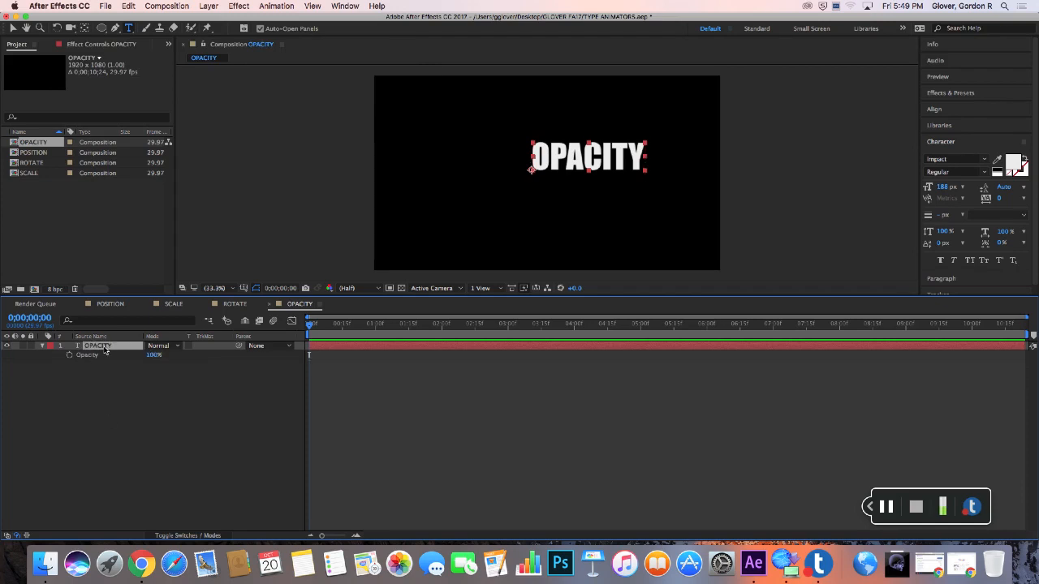
left_click(289, 7)
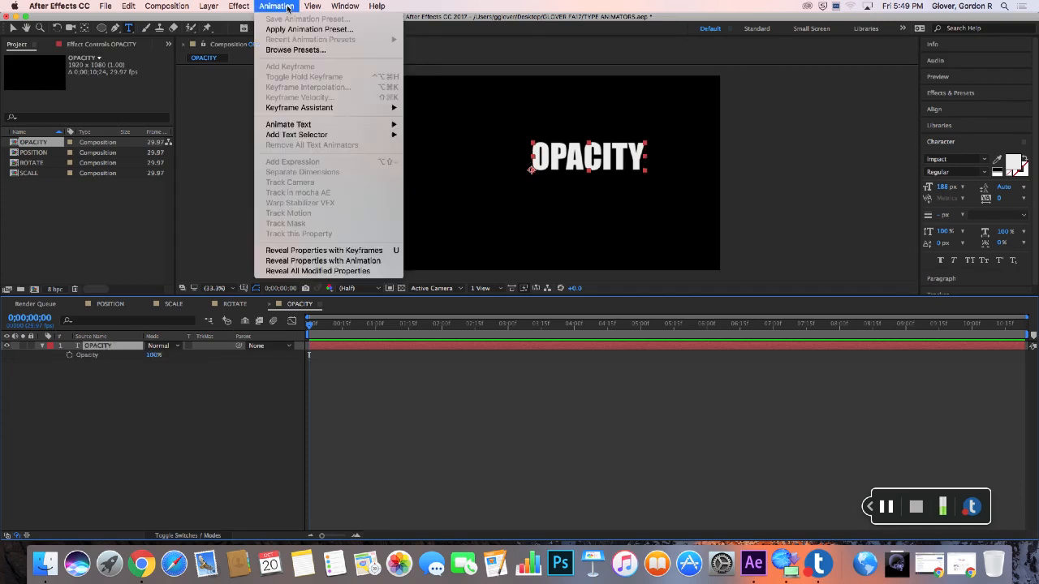
mouse_move(306, 128)
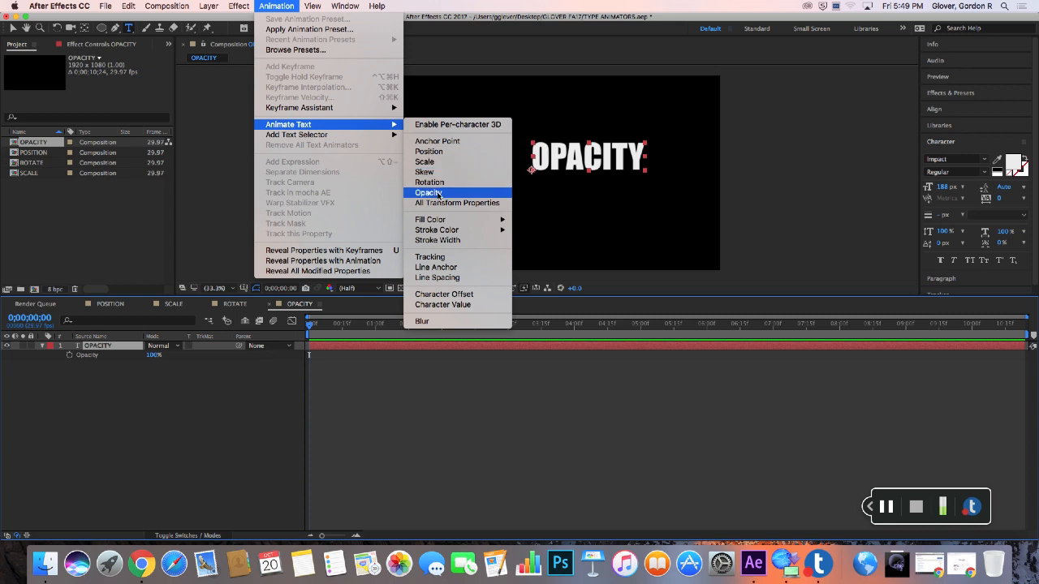
left_click(437, 193)
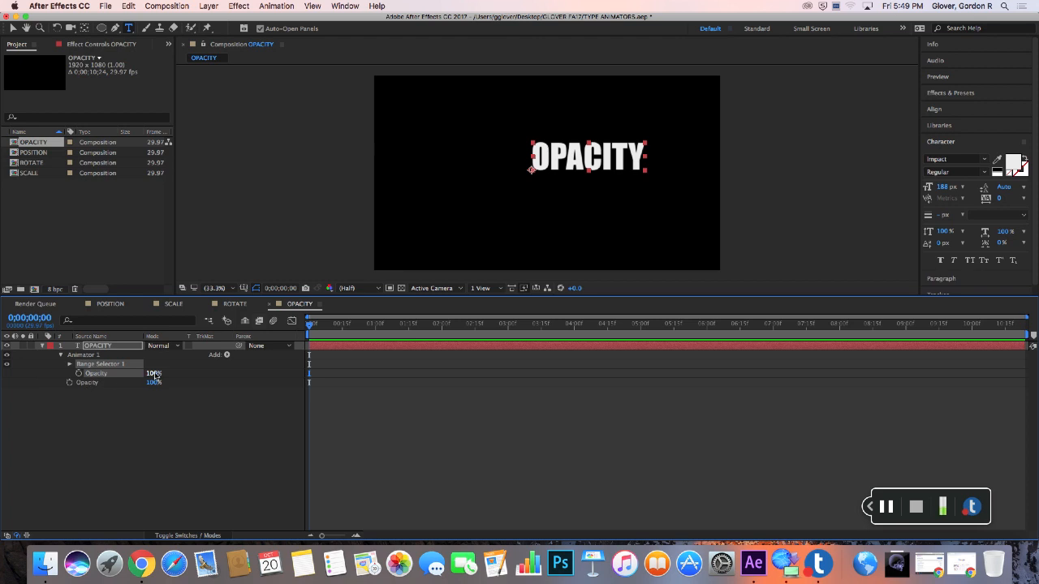
Step: Try other values for the animator's and the layer's Opacity, and set the animator's Opacity to 0%, leaving the layer's at 100%
left_click(155, 374)
type("94")
key("Return")
mouse_move(153, 374)
left_mouse_down()
mouse_move(105, 380)
mouse_move(163, 381)
left_mouse_up()
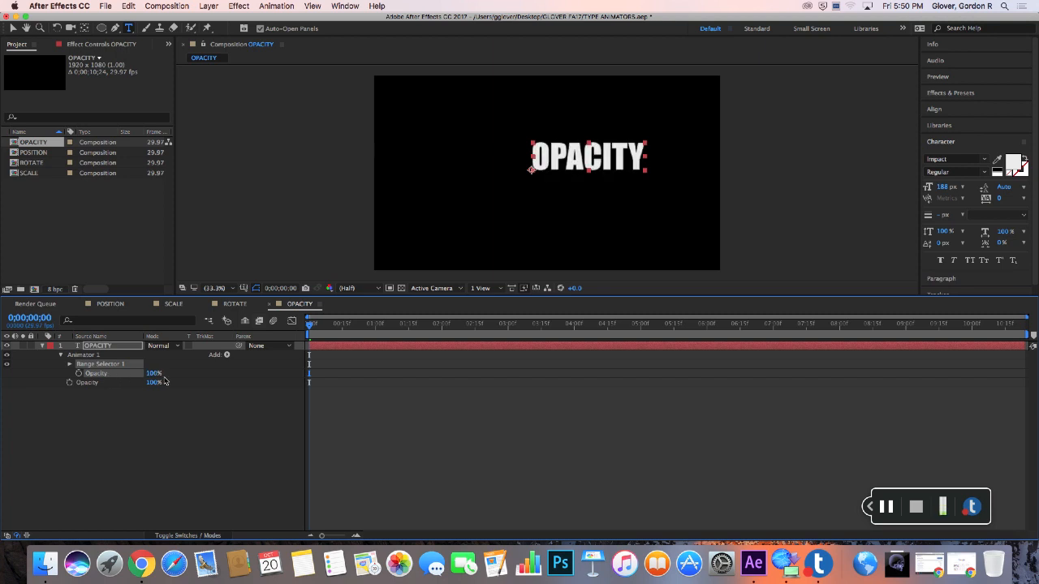
mouse_move(156, 385)
left_mouse_down()
mouse_move(118, 385)
mouse_move(160, 353)
mouse_move(162, 386)
left_mouse_up()
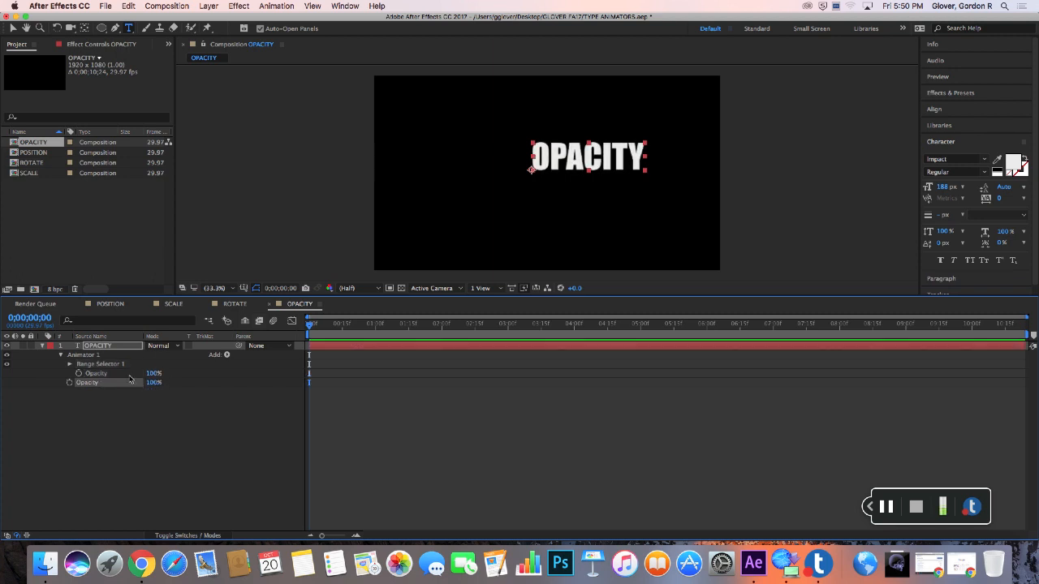
left_click_drag(158, 376, 103, 384)
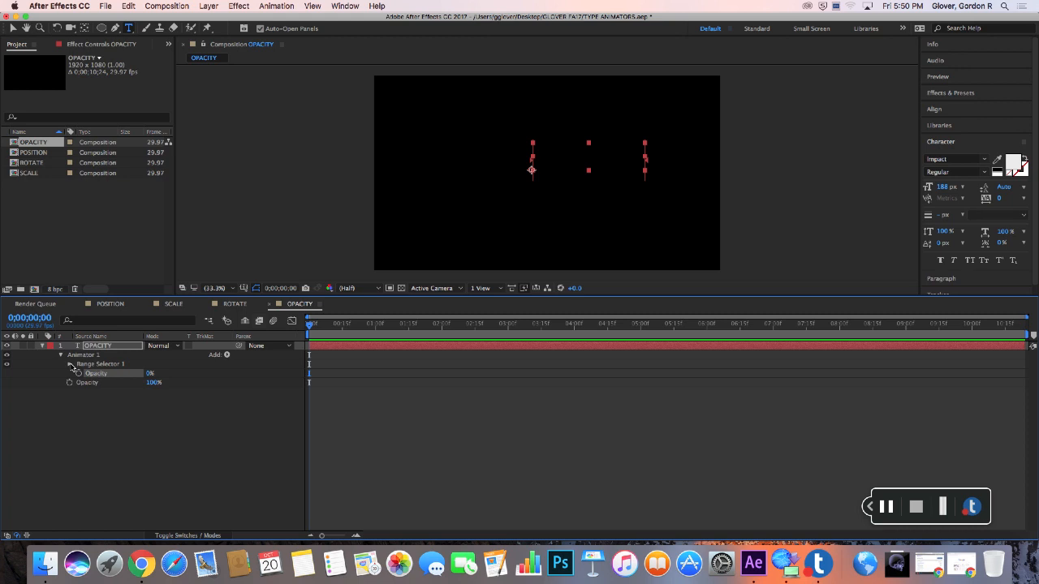
Step: Keyframe the range selector's Offset from 0% at the start of the composition to 99% at 0;00;02;00
left_click(71, 365)
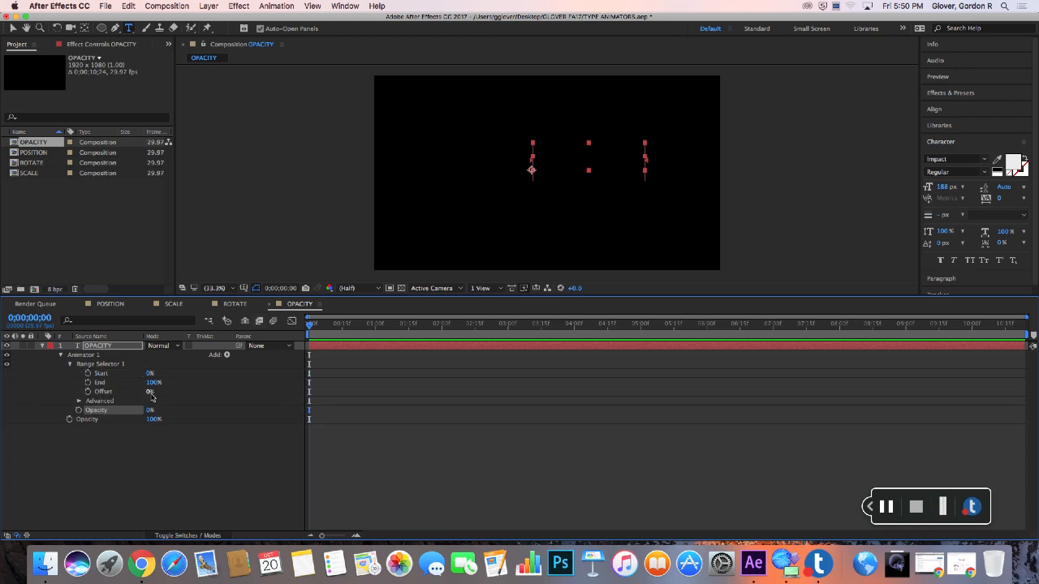
mouse_move(152, 395)
left_mouse_down()
mouse_move(203, 393)
mouse_move(135, 392)
mouse_move(146, 392)
left_mouse_up()
left_click_drag(313, 328, 444, 332)
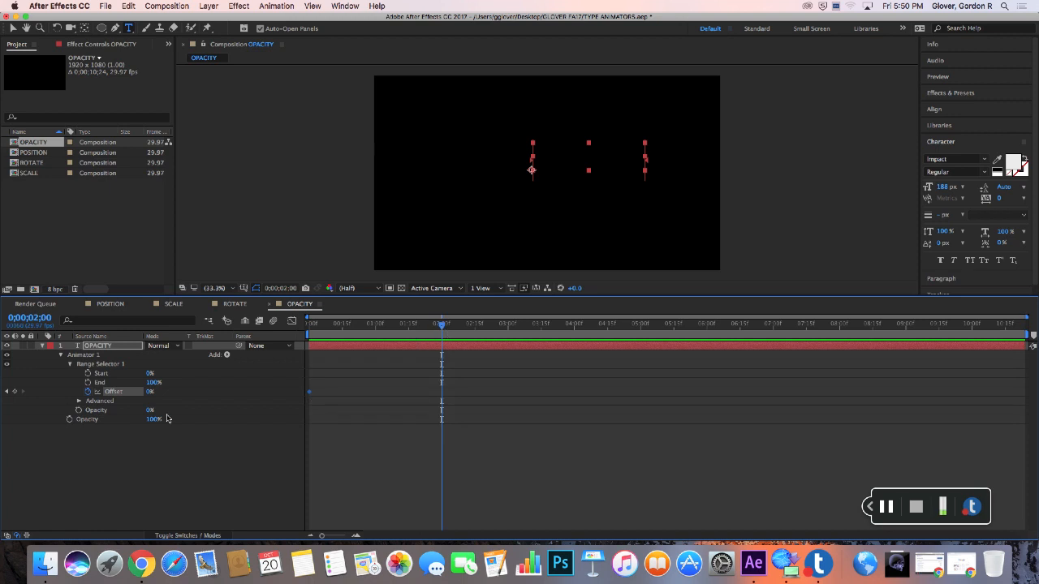
left_click_drag(154, 396, 217, 398)
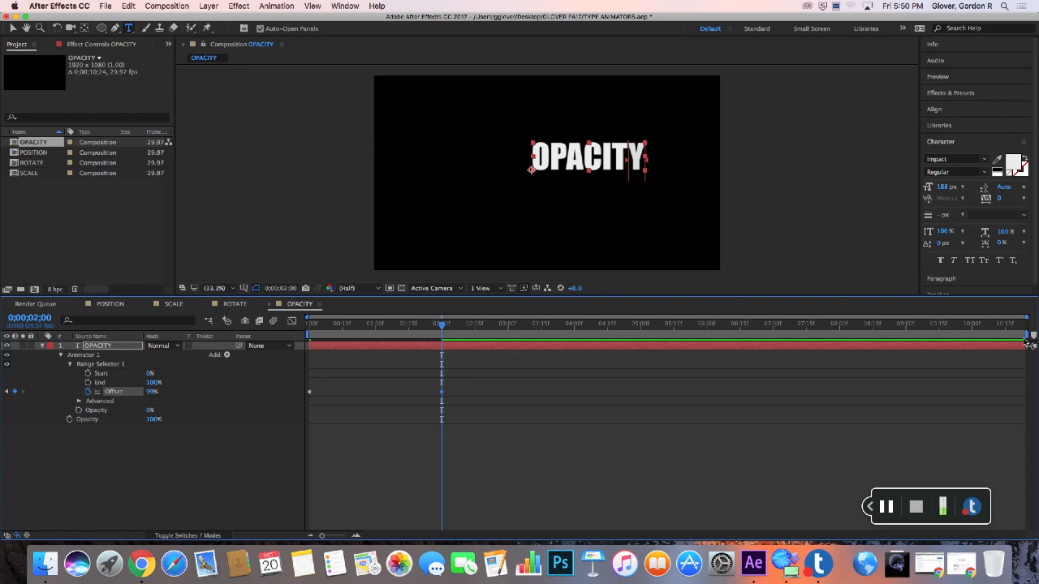
Step: Shorten the work area to end just past two seconds and preview the letter-by-letter fade-in
left_click_drag(1030, 338, 461, 369)
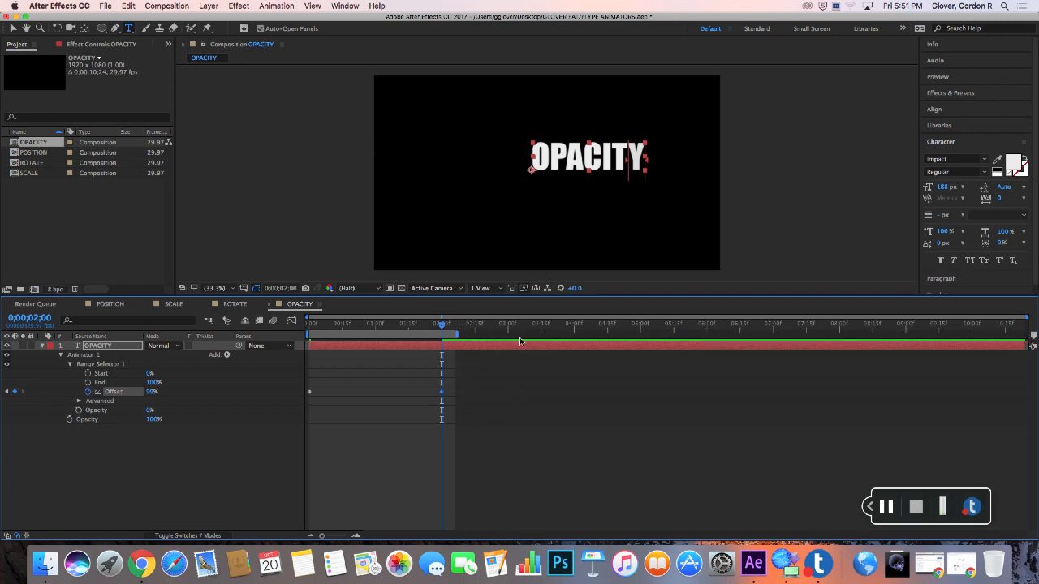
left_click(960, 77)
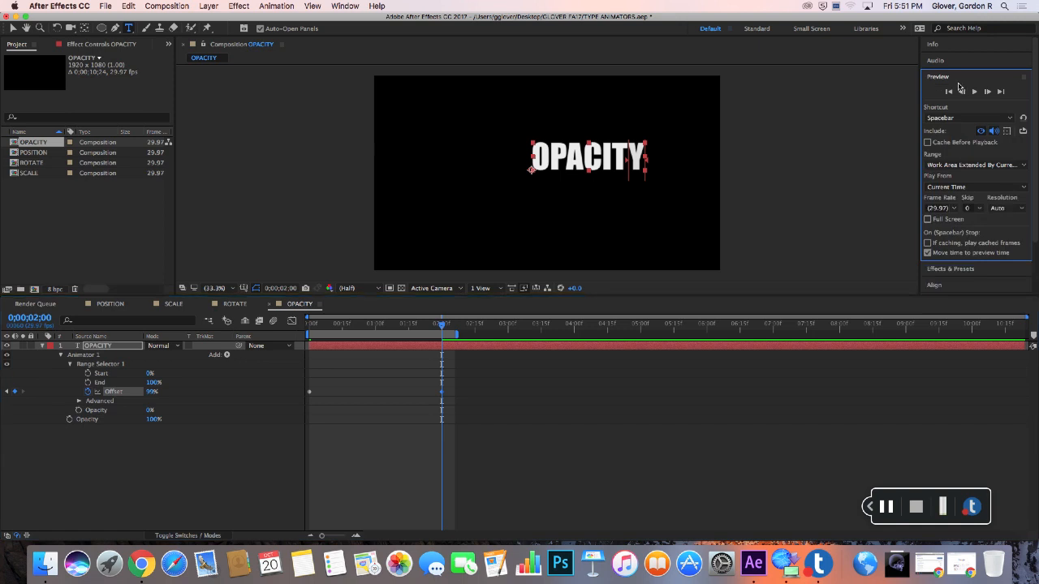
left_click(977, 93)
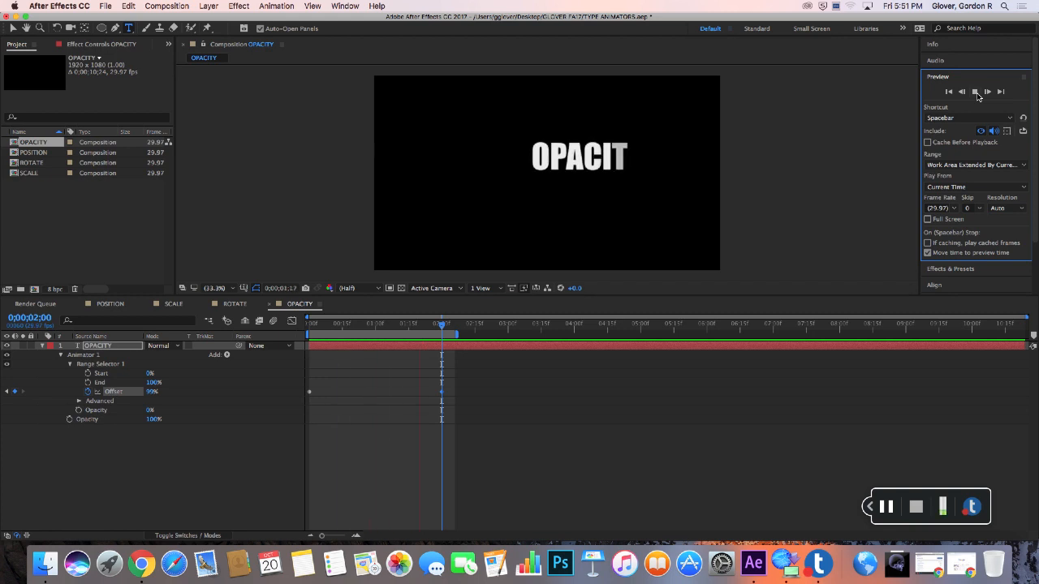
left_click(977, 94)
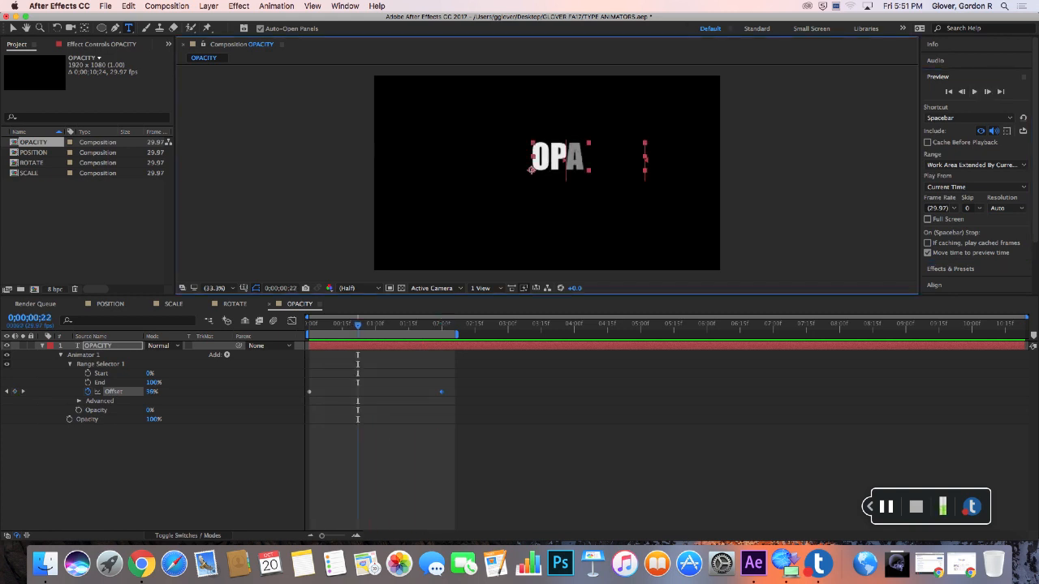
Step: Create a new composition named ALL THE THINGS with the HDTV 1080 29.97 preset and a 0;00;10;24 duration
left_click(180, 9)
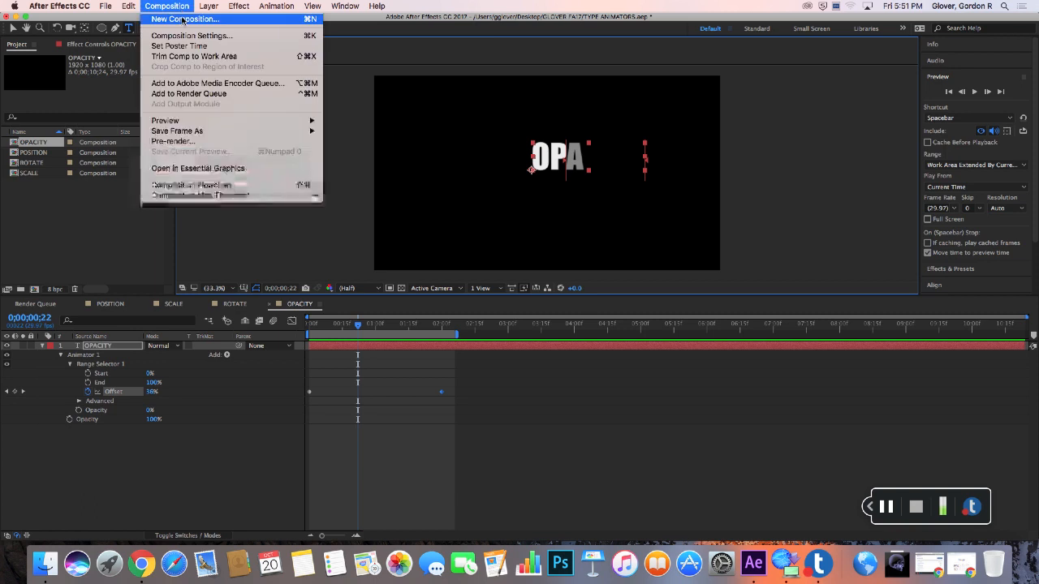
left_click(185, 19)
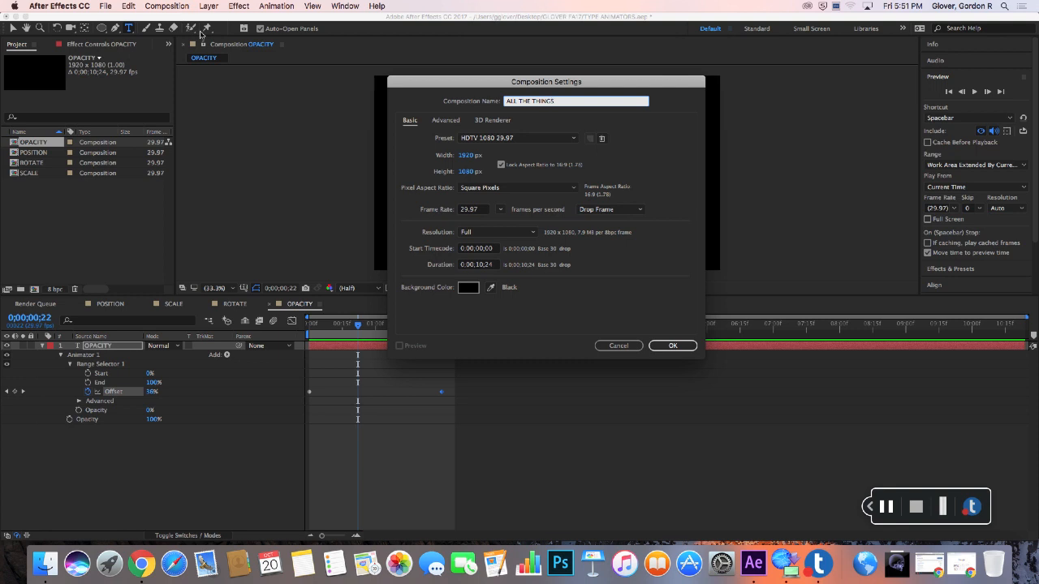
left_click(678, 353)
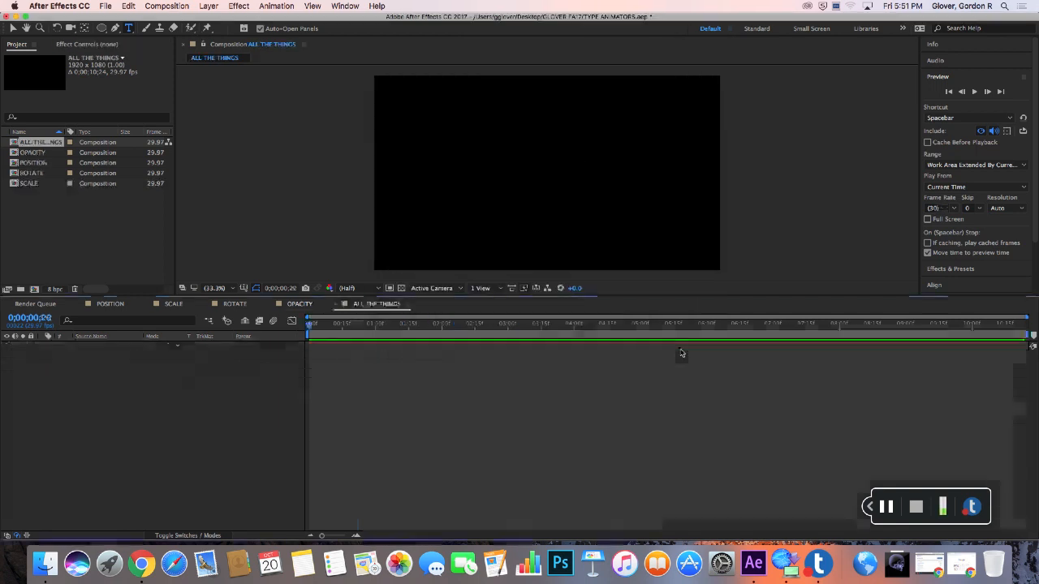
Step: Add the OPACITY, POSITION, ROTATE and SCALE compositions as layers in ALL THE THINGS
left_click_drag(19, 153, 41, 372)
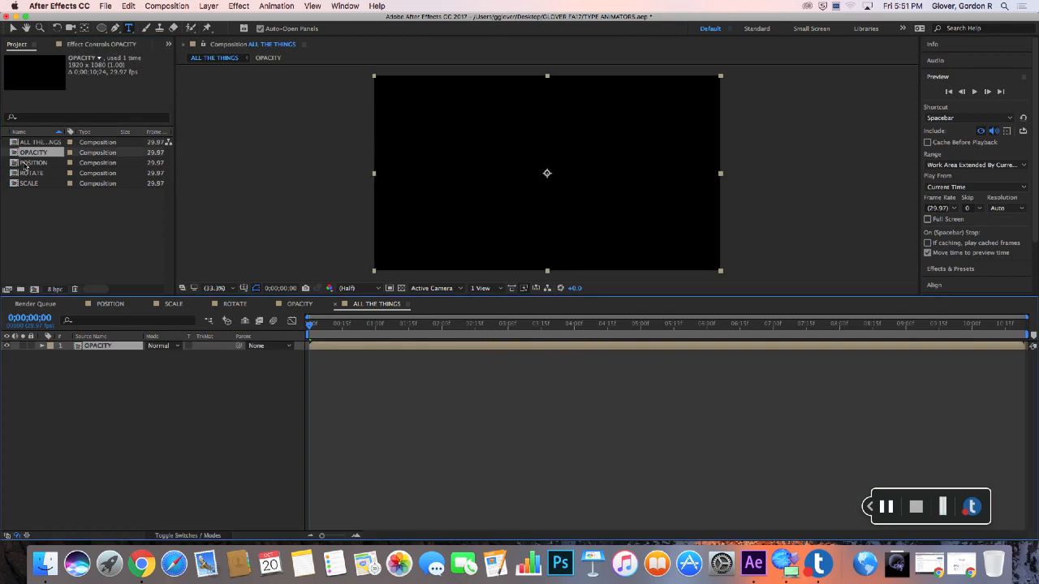
left_click_drag(22, 165, 53, 372)
left_click(17, 175)
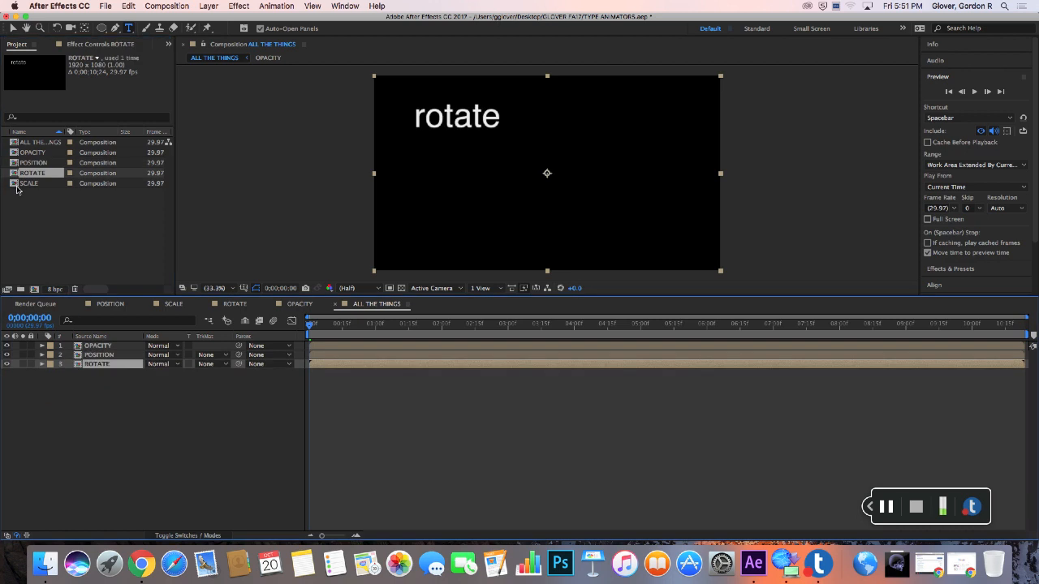
left_click_drag(18, 185, 52, 378)
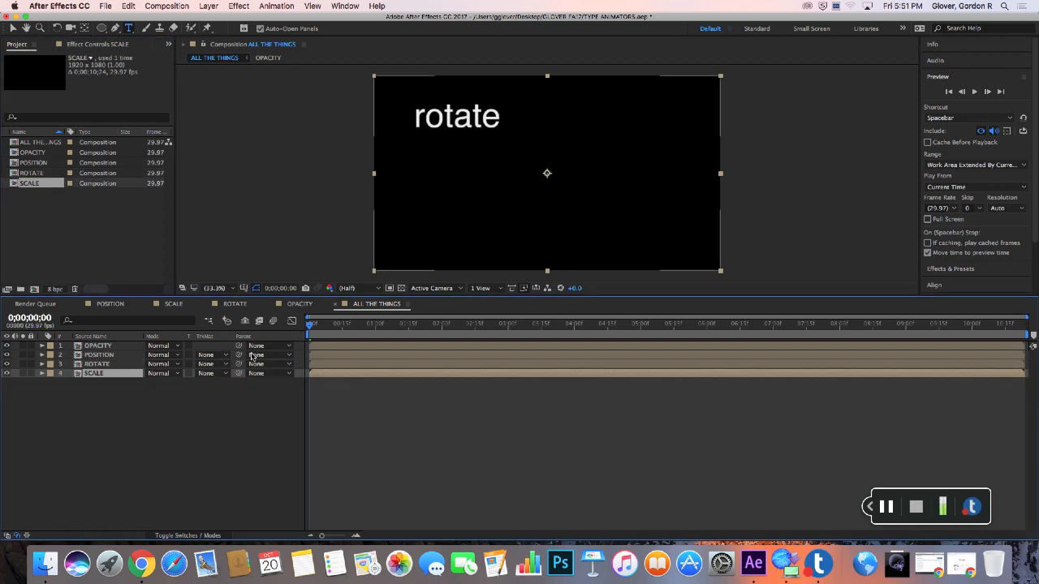
Step: At 0;00;01;06, move the SCALE layer so its word sits level with the word rotate in the upper part of the frame
left_click_drag(315, 335, 395, 325)
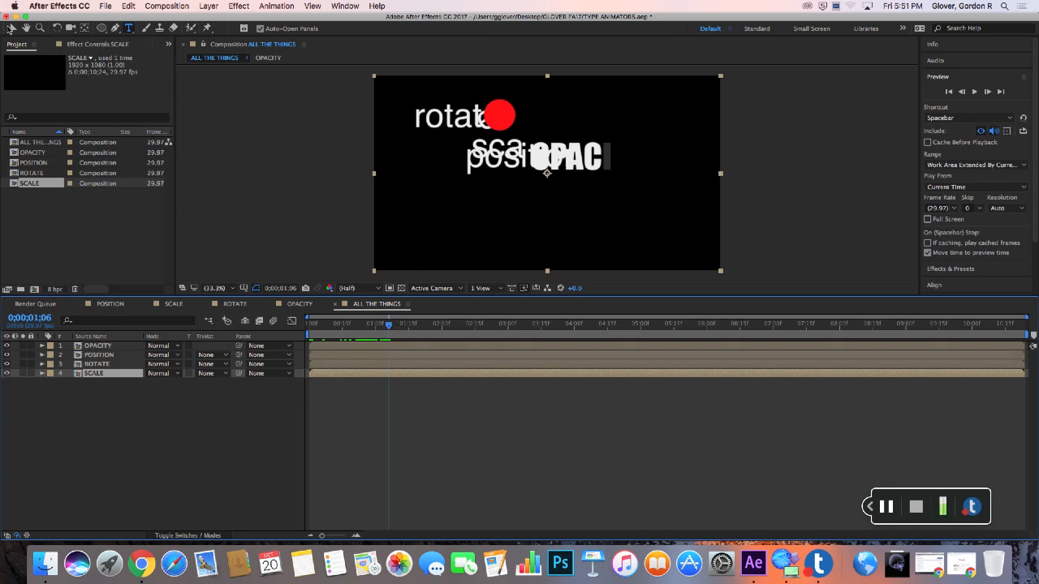
left_click(12, 26)
left_click_drag(576, 166, 656, 134)
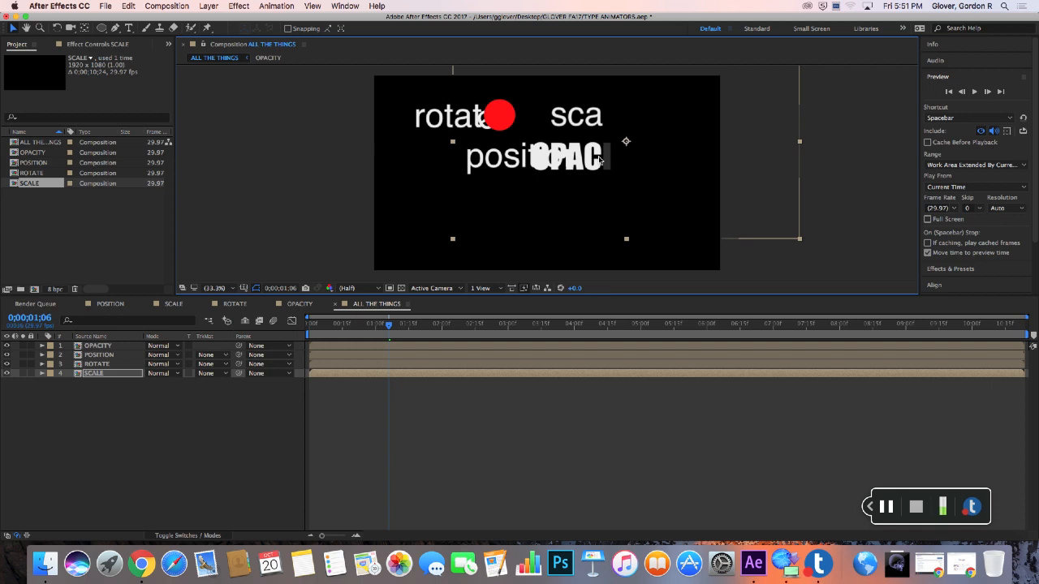
mouse_move(584, 168)
left_mouse_down()
mouse_move(626, 232)
mouse_move(582, 171)
left_mouse_up()
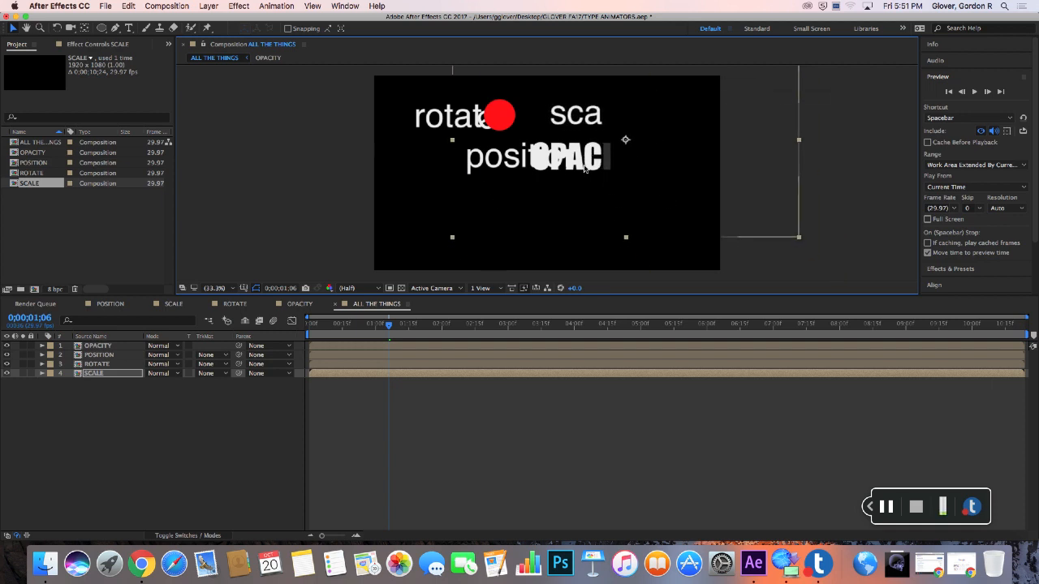
Step: Move the OPACITY layer so its word sits in the lower-right corner of the frame
left_click(118, 364)
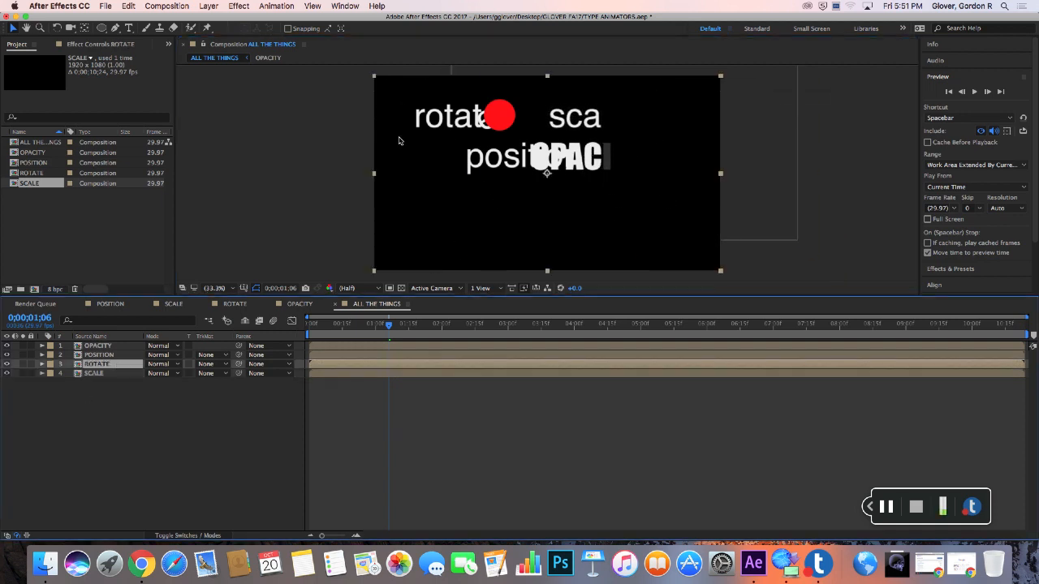
left_click(130, 354)
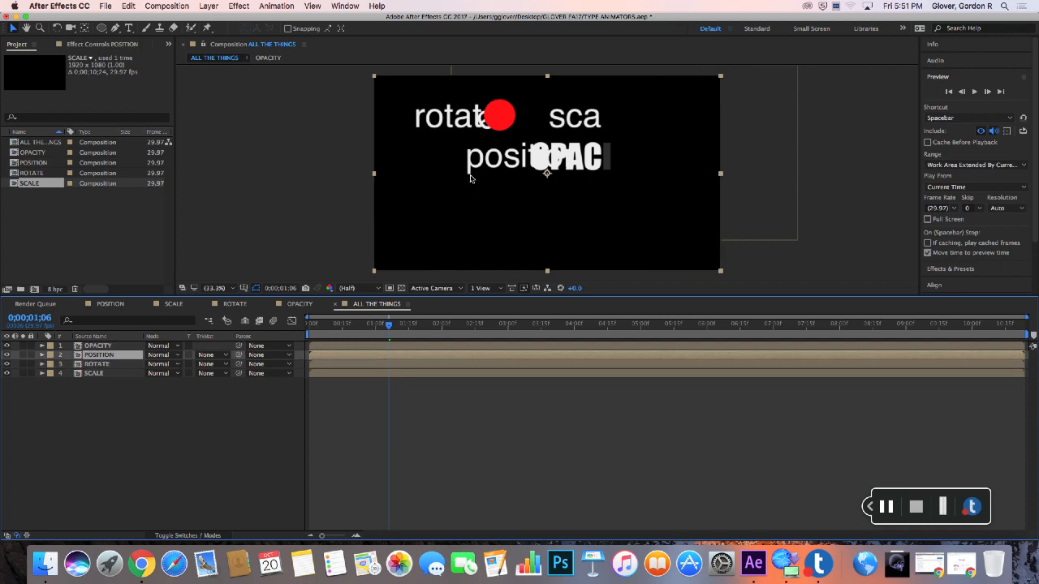
left_click(98, 347)
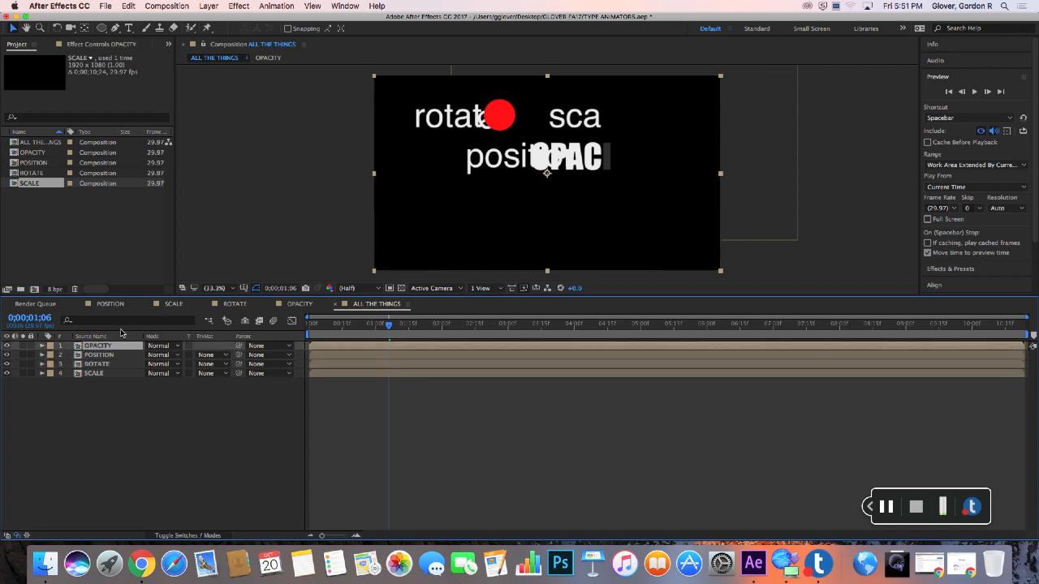
left_click_drag(560, 168, 625, 248)
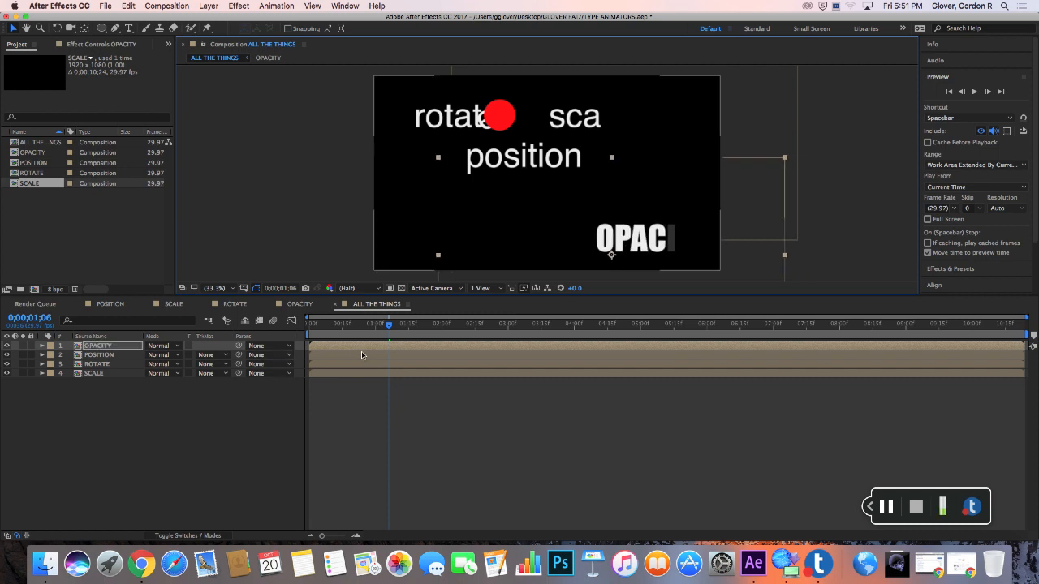
Step: Return to the start of the composition and reorder the POSITION layer above OPACITY
left_click(333, 325)
mouse_move(325, 330)
left_mouse_down()
mouse_move(282, 328)
mouse_move(462, 327)
mouse_move(308, 325)
left_mouse_up()
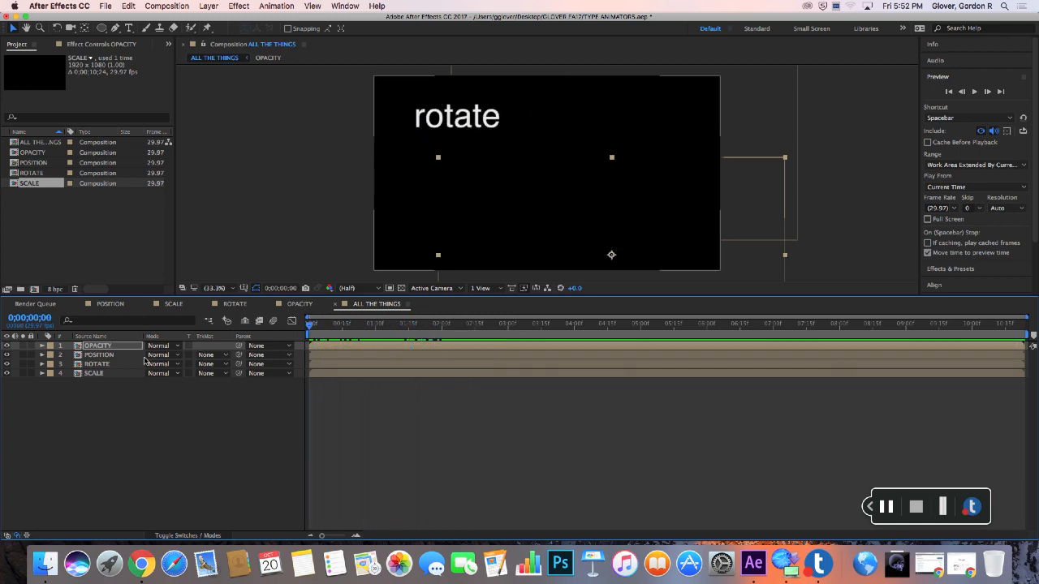
left_click_drag(142, 358, 142, 344)
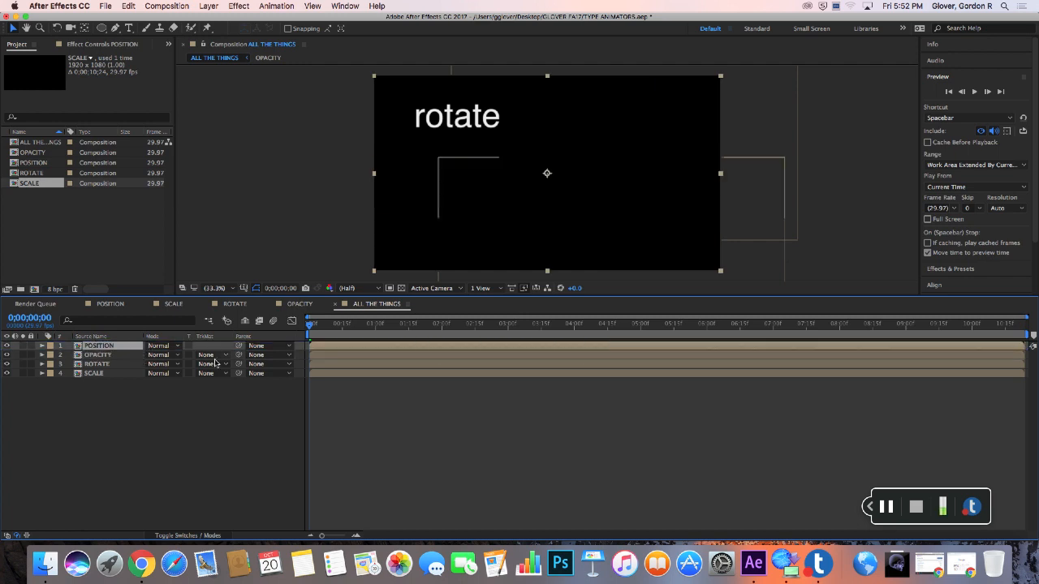
Step: Shift the OPACITY layer in time so it starts at 0;00;01;03
left_click(317, 326)
left_click_drag(326, 328, 386, 326)
left_click_drag(350, 358, 421, 352)
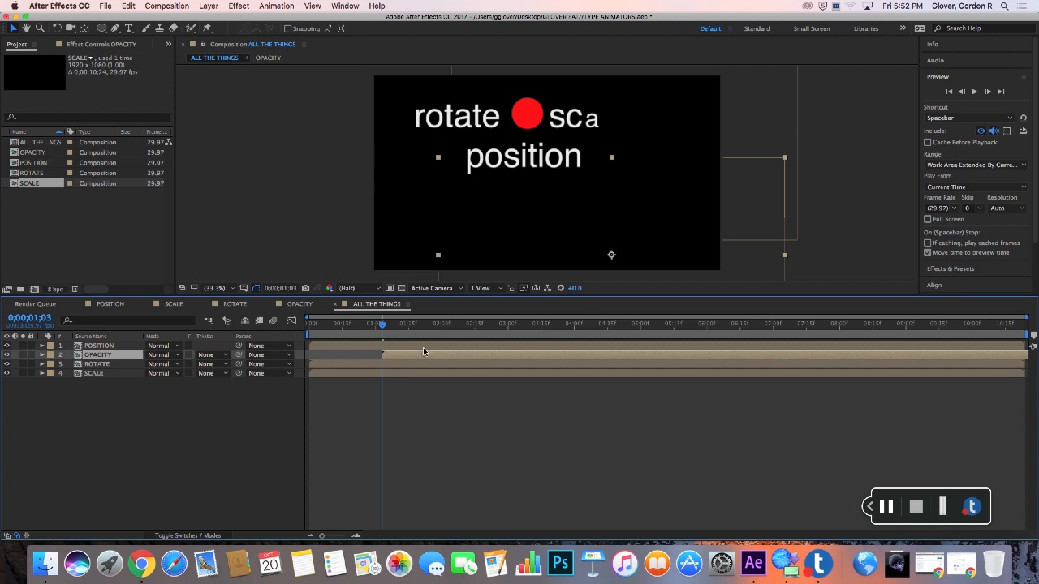
Step: Stagger the remaining layers, starting ROTATE at 0;00;02;29 and SCALE at 0;00;04;23
left_click_drag(384, 329, 506, 328)
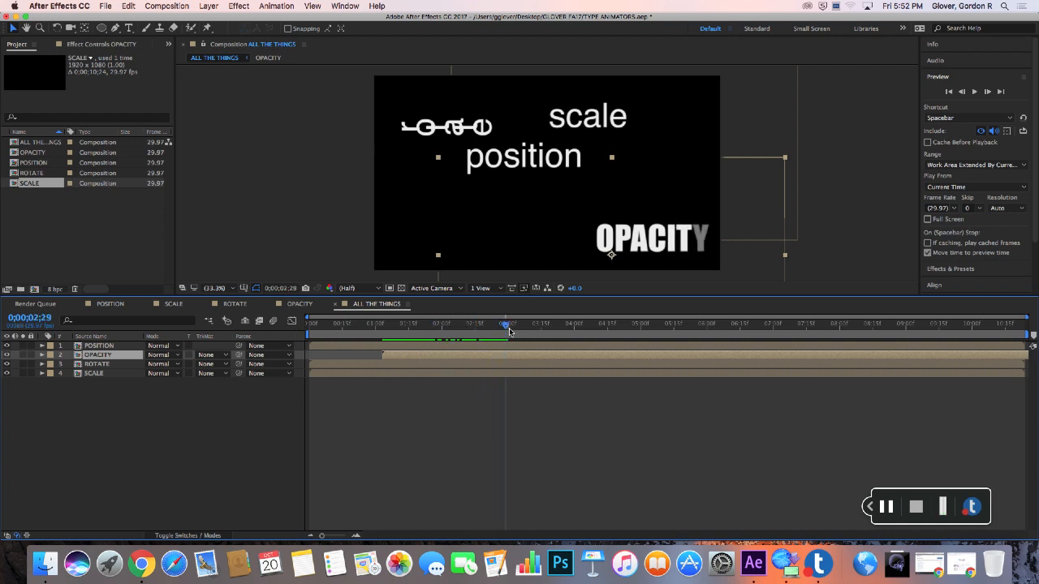
left_click(345, 364)
key("bracketleft")
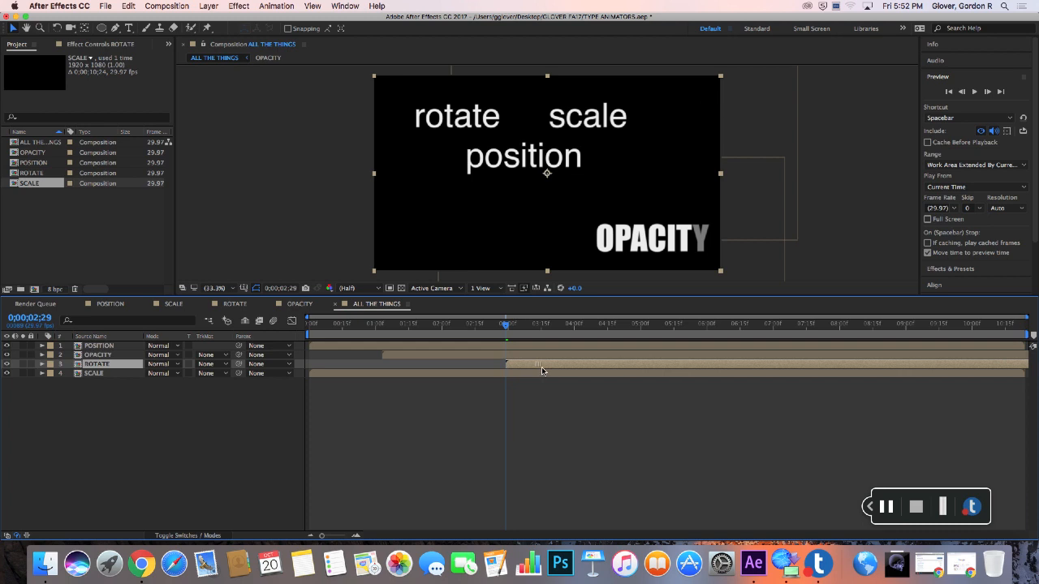
left_click_drag(514, 327, 627, 324)
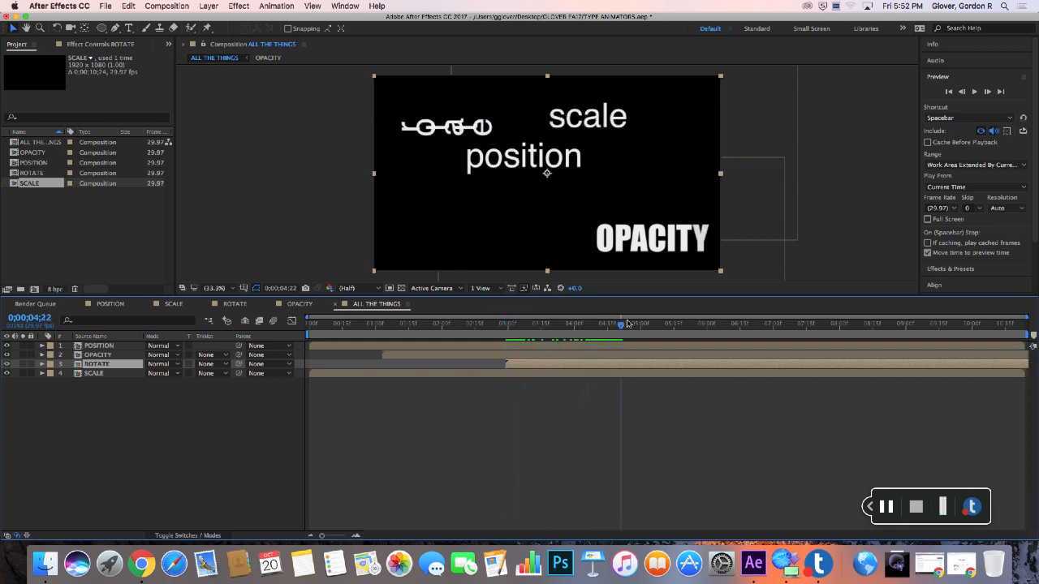
left_click_drag(424, 373, 726, 372)
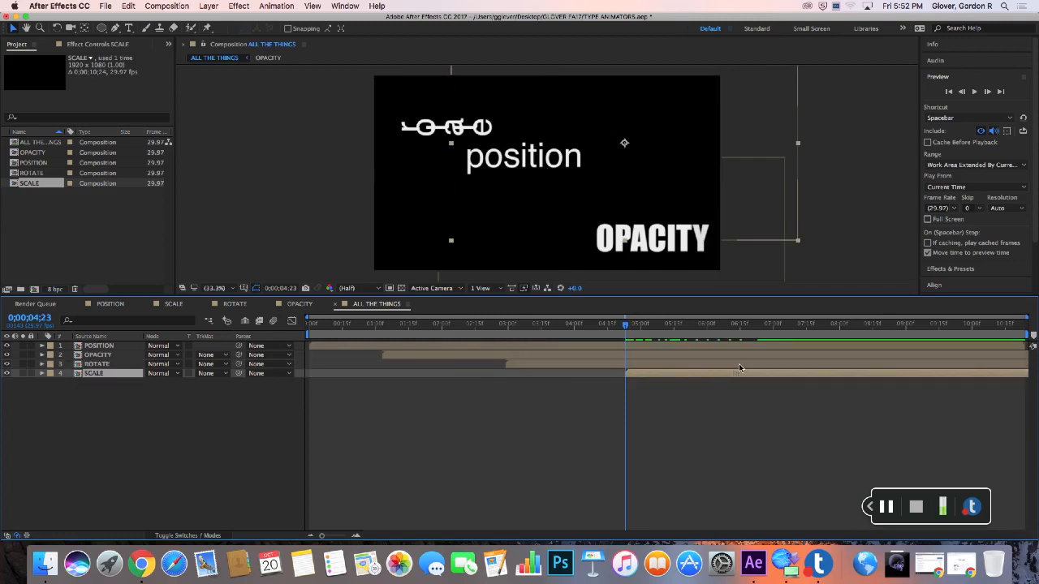
Step: Shorten the work area to end at about 0;00;07;07 and preview the combined animation
left_click_drag(627, 326, 793, 363)
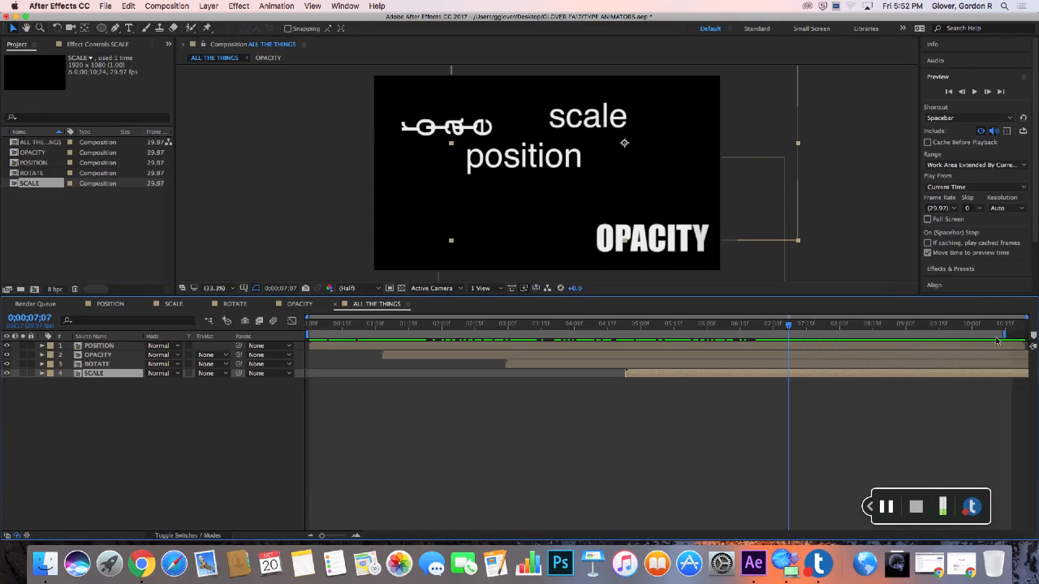
left_click(977, 92)
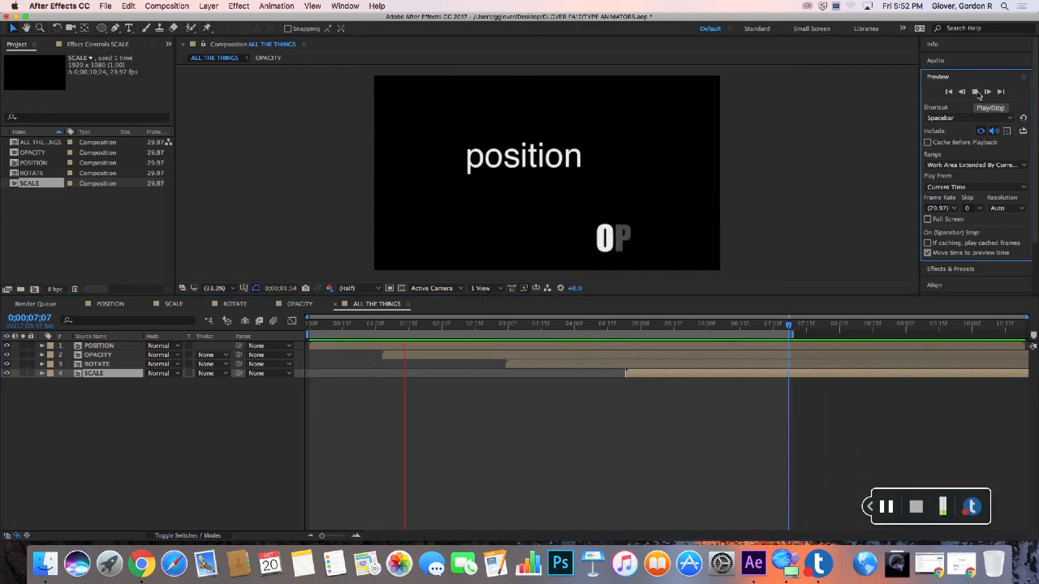